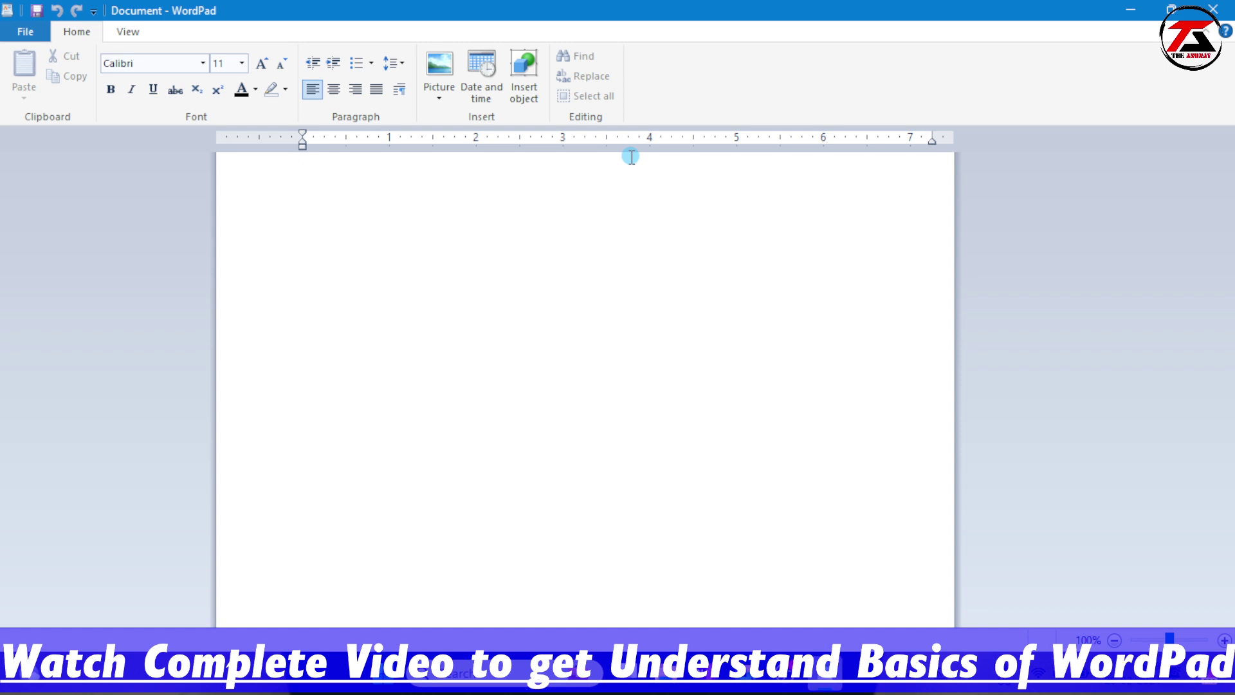
pyautogui.press('super')
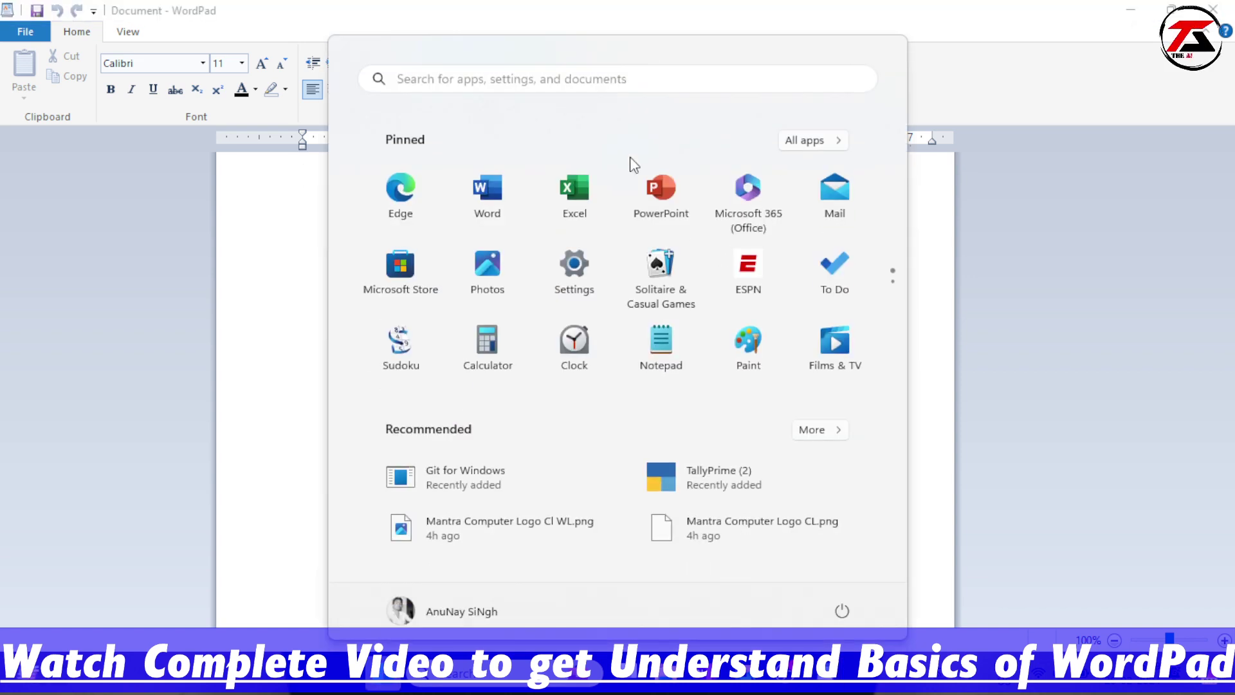
pyautogui.write('word')
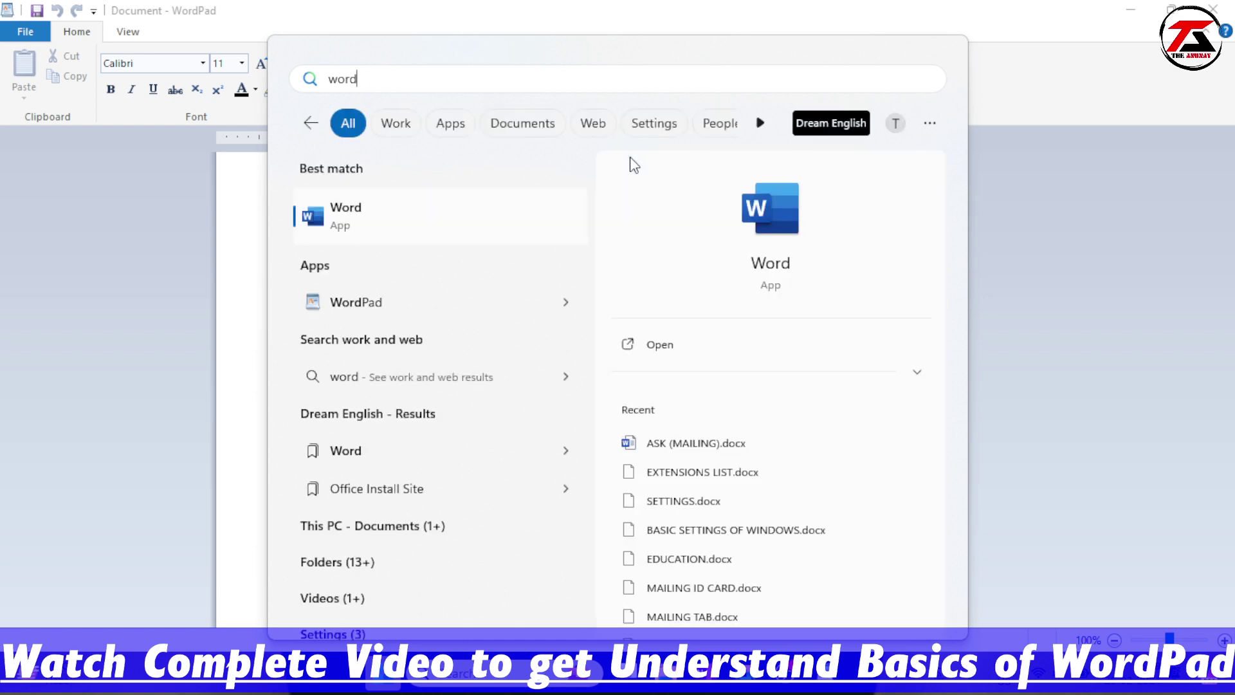
pyautogui.press('Down')
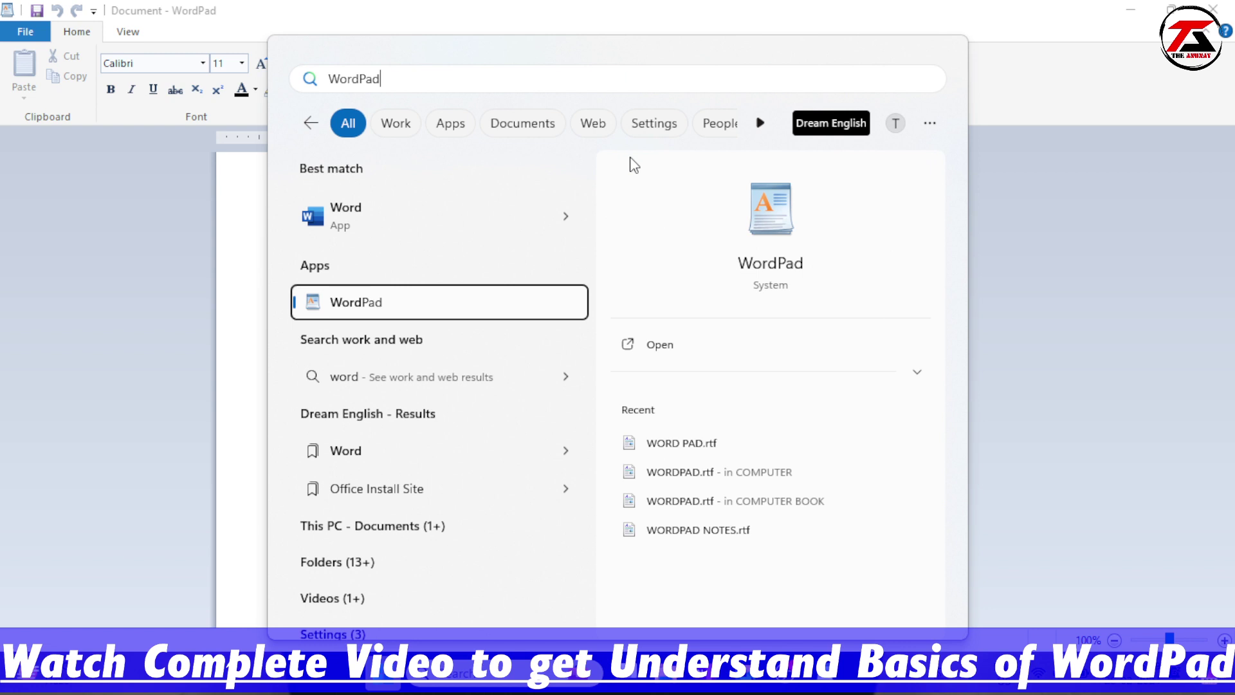
pyautogui.press('Escape')
# Search Windows for "wordpad" and open WordPad with the cursor in the blank document.
pyautogui.press('super')
pyautogui.write('wordpad')
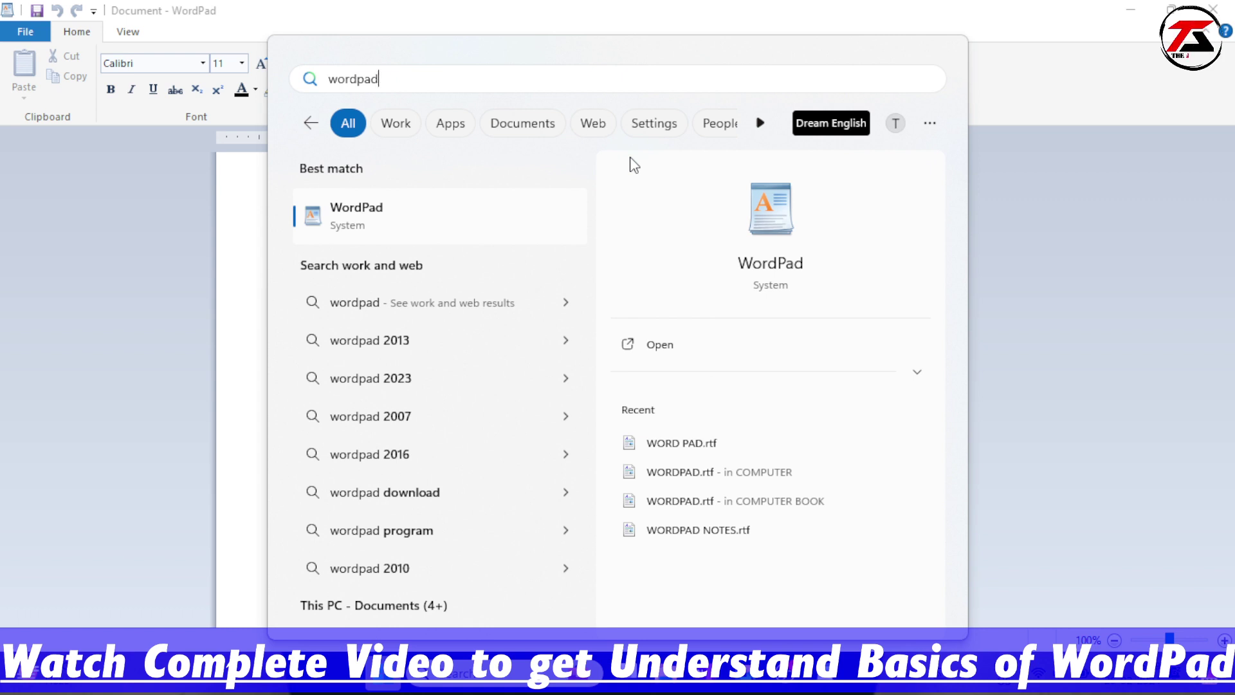
pyautogui.press('Return')
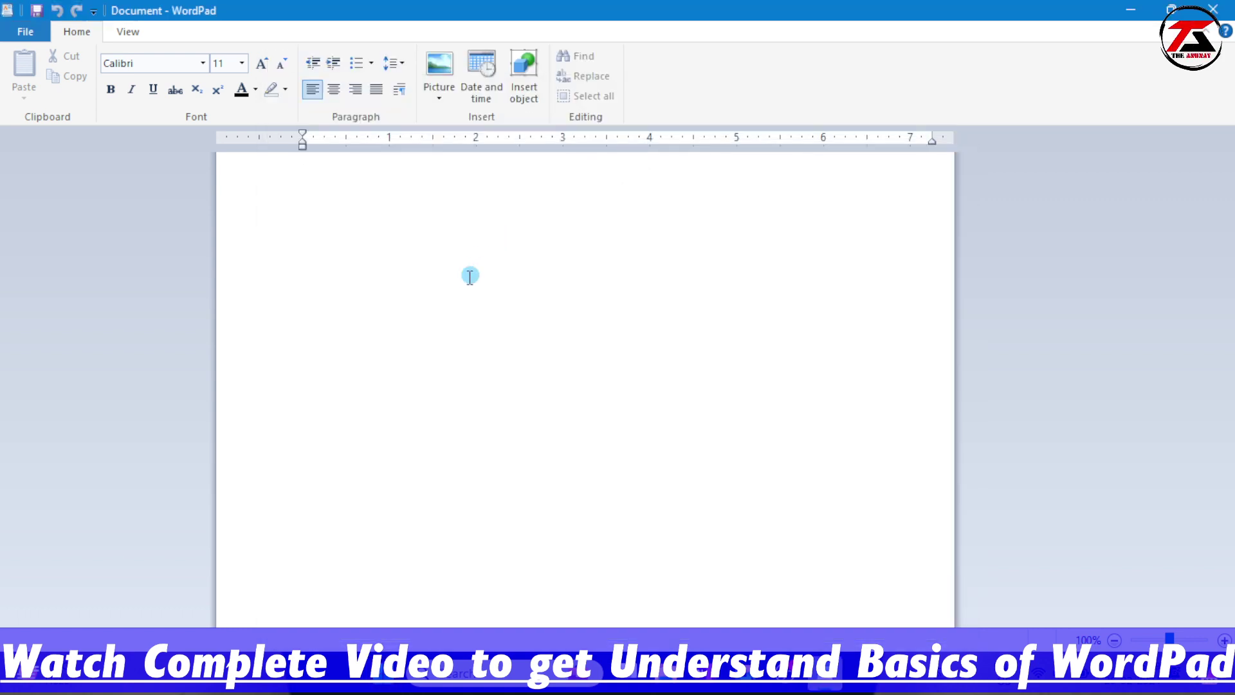
pyautogui.click(468, 277)
pyautogui.click(38, 33)
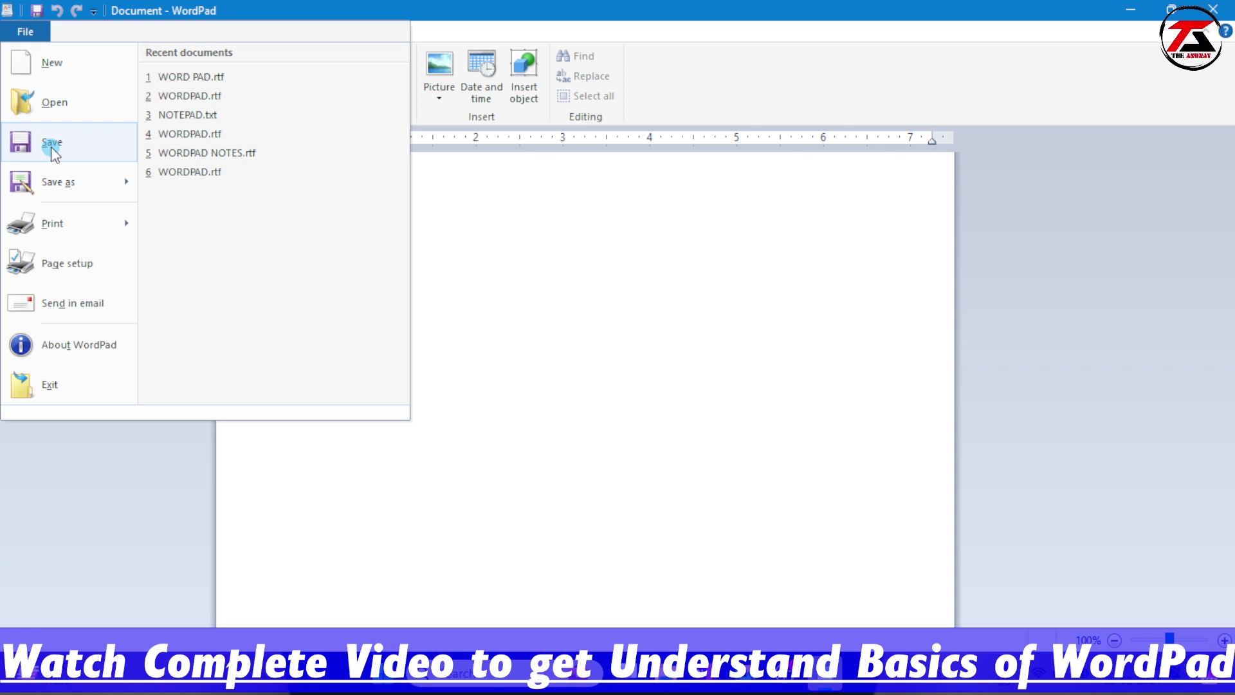
pyautogui.moveTo(65, 235)
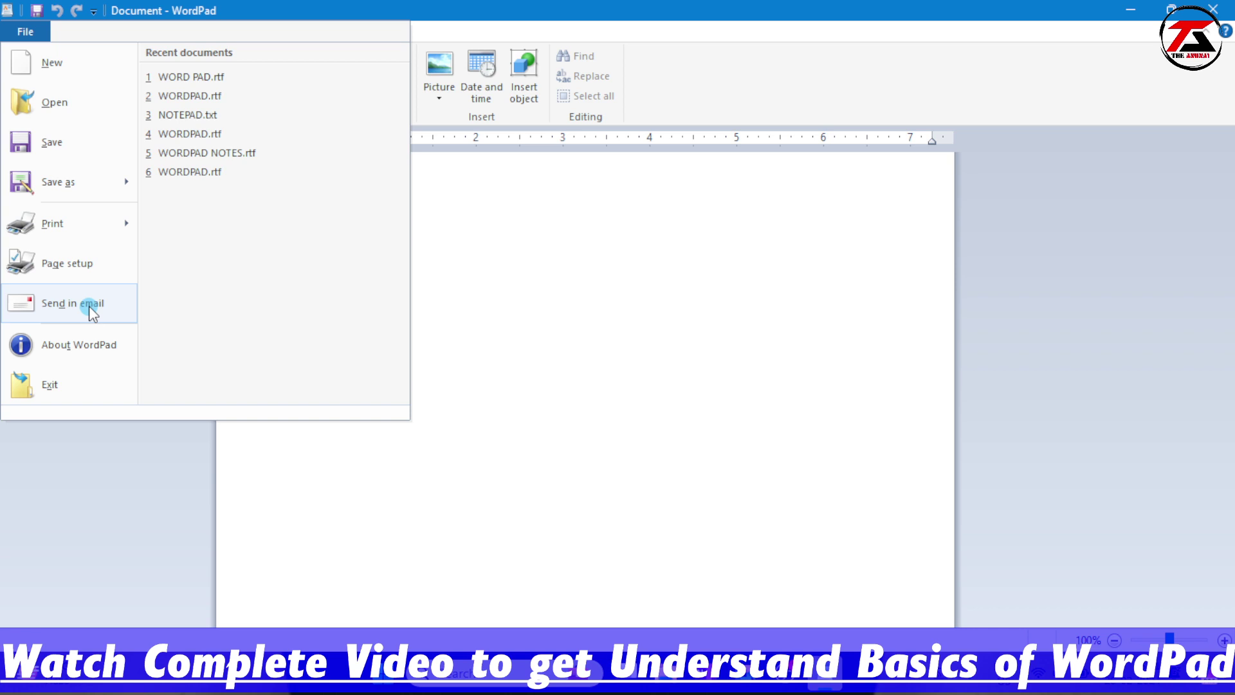
pyautogui.click(514, 311)
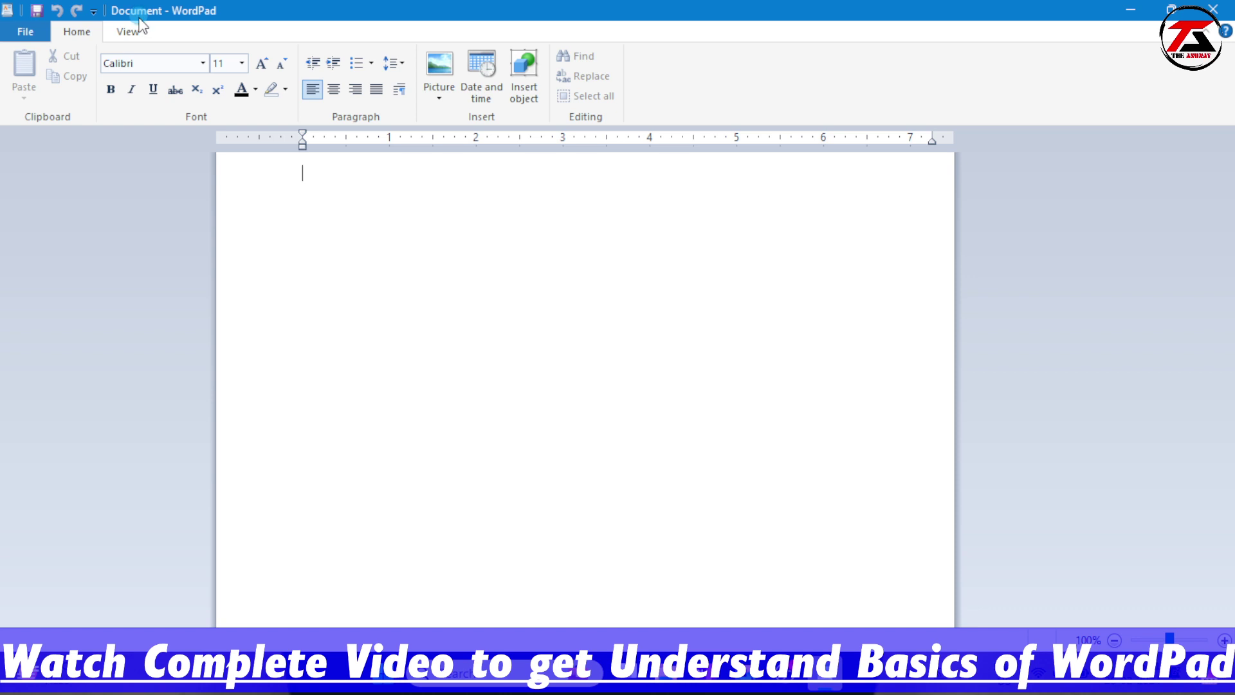
# Show the version and licence information about WordPad, and close it again.
pyautogui.click(24, 28)
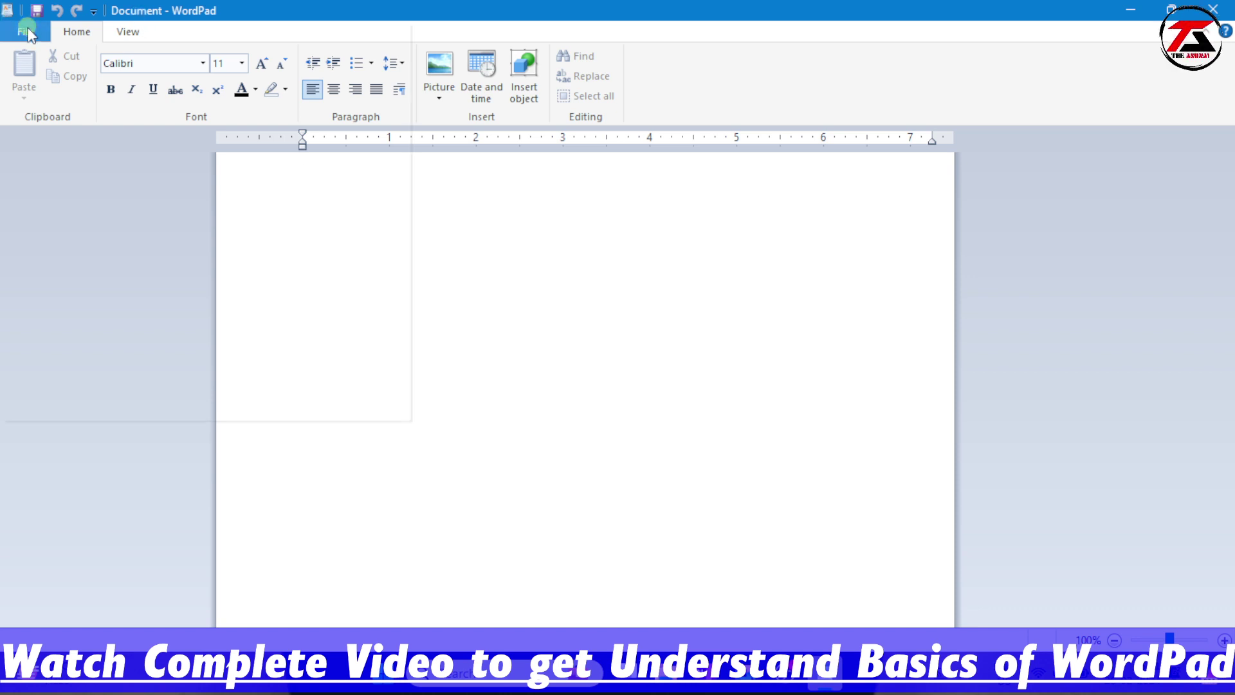
pyautogui.click(75, 349)
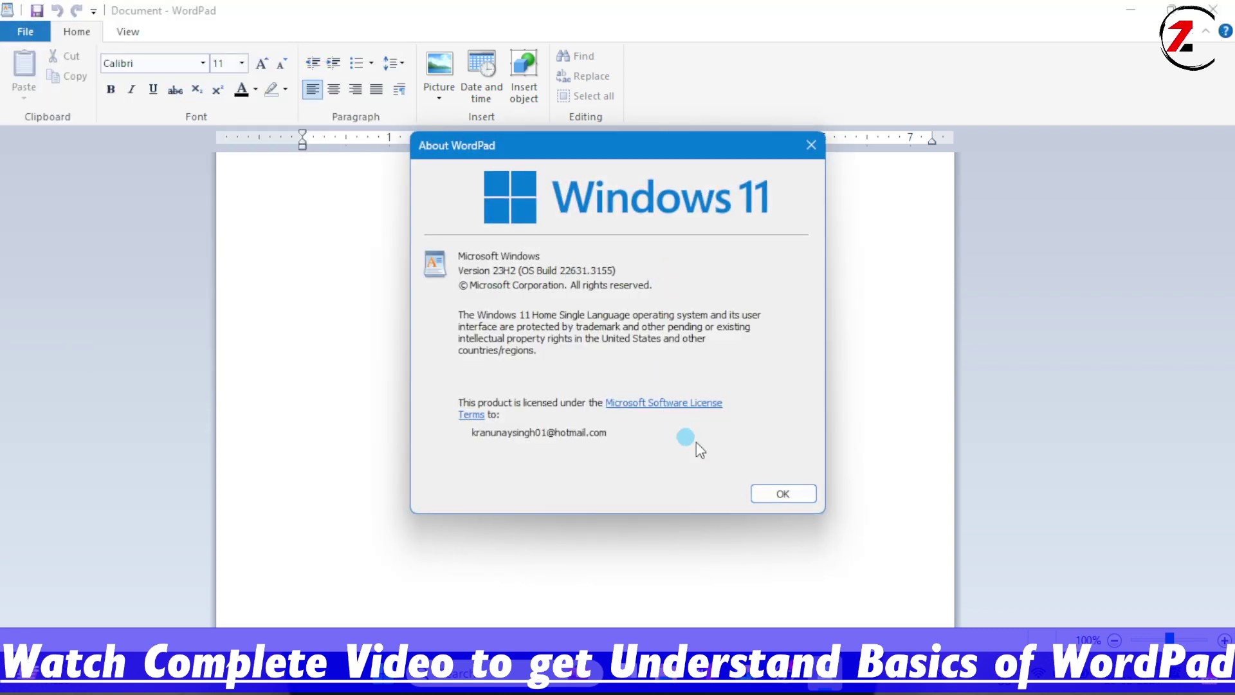
pyautogui.click(784, 494)
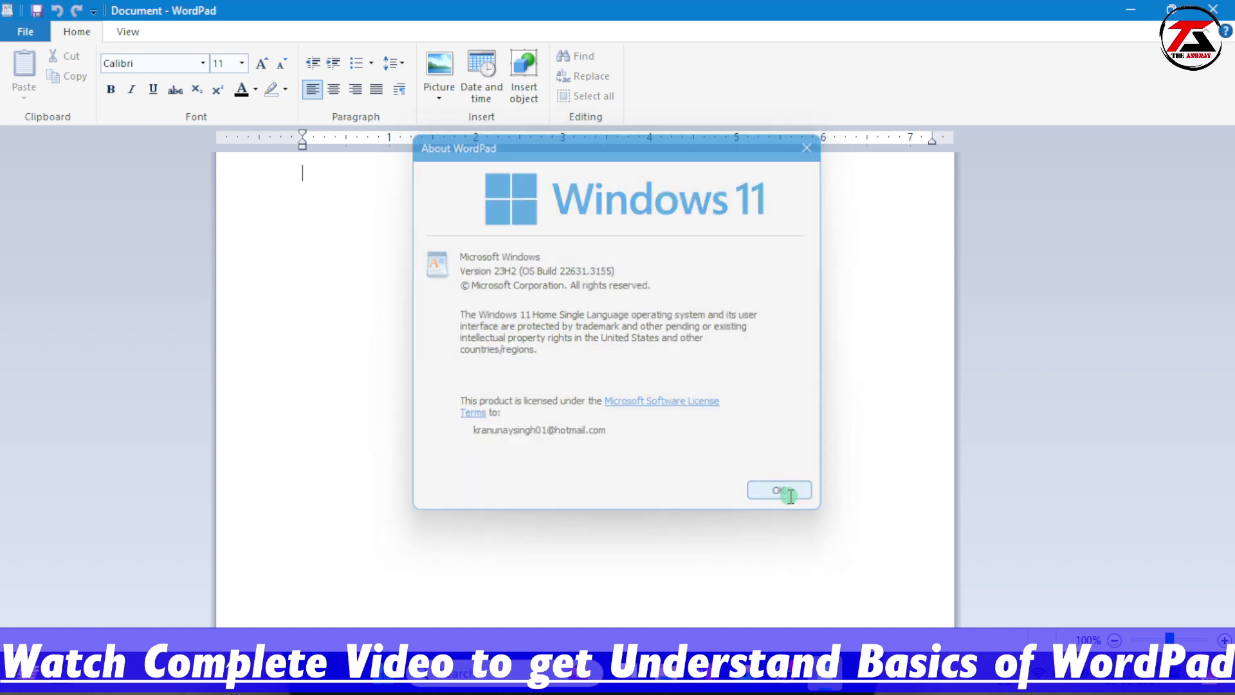
pyautogui.click(36, 32)
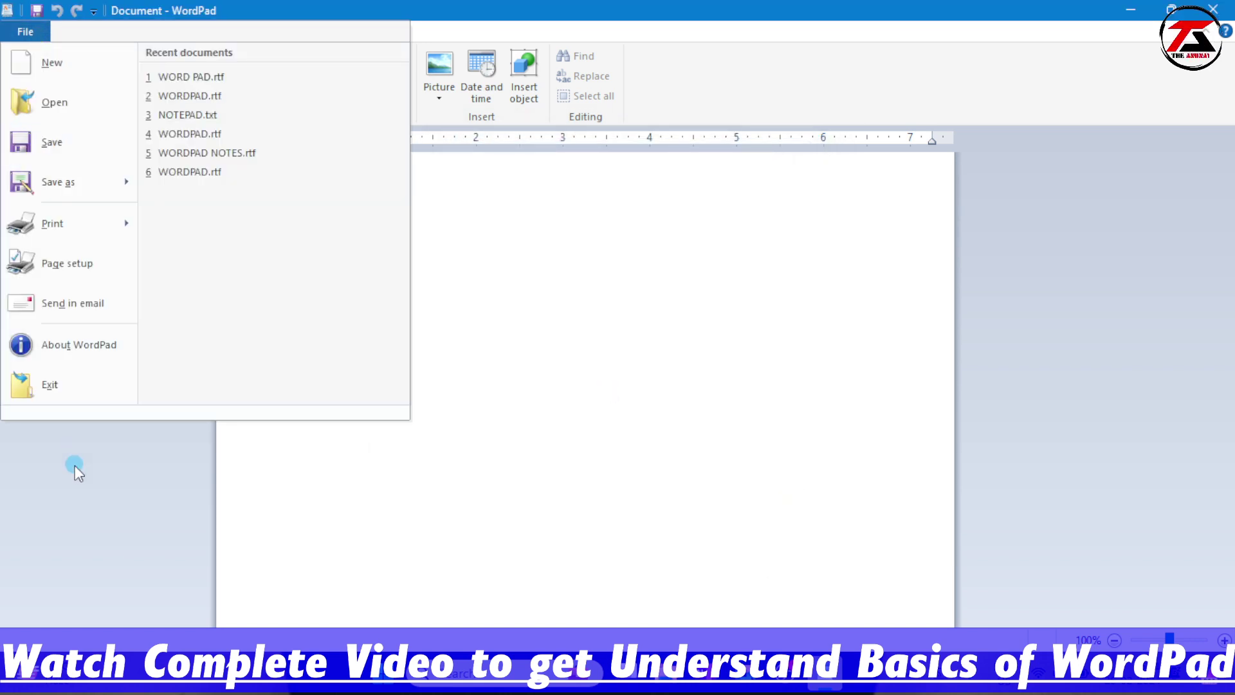
pyautogui.click(538, 380)
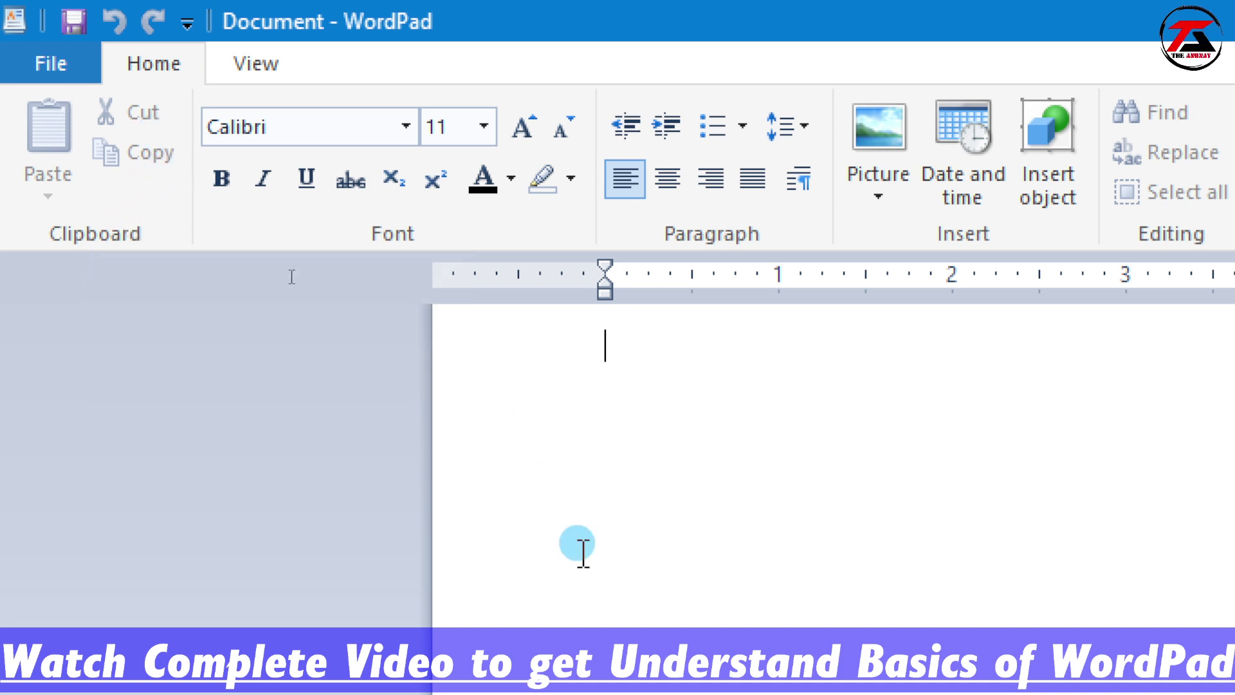
# Enter a list of six first names in capital letters in the blank document, one name per line.
pyautogui.write('AYUSH')
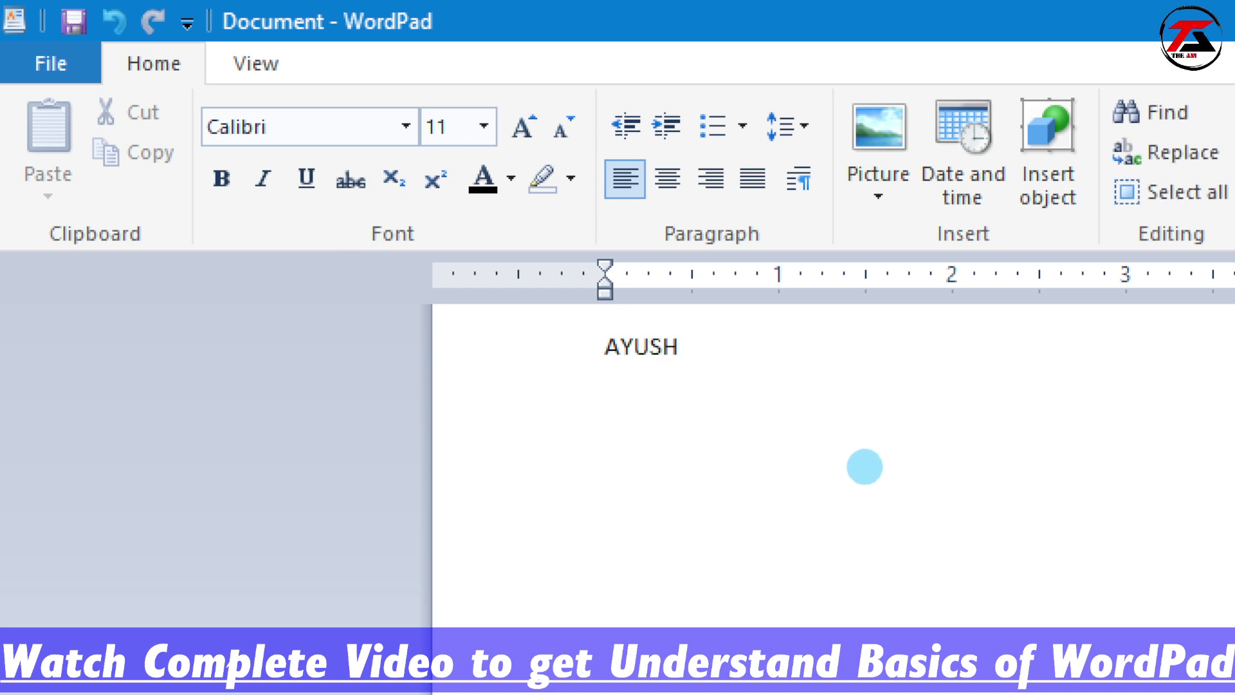
pyautogui.press('Return')
pyautogui.write('PRIYANSHU')
pyautogui.press('Return')
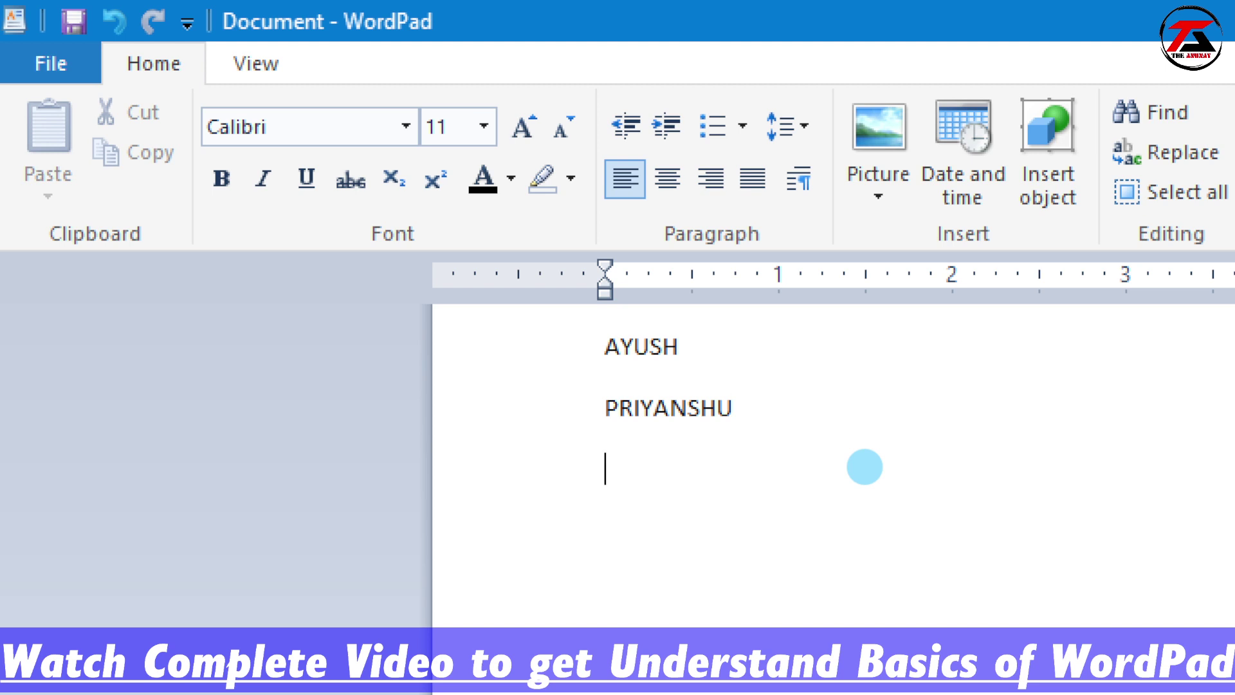
pyautogui.write('SANJANA')
pyautogui.press('Return')
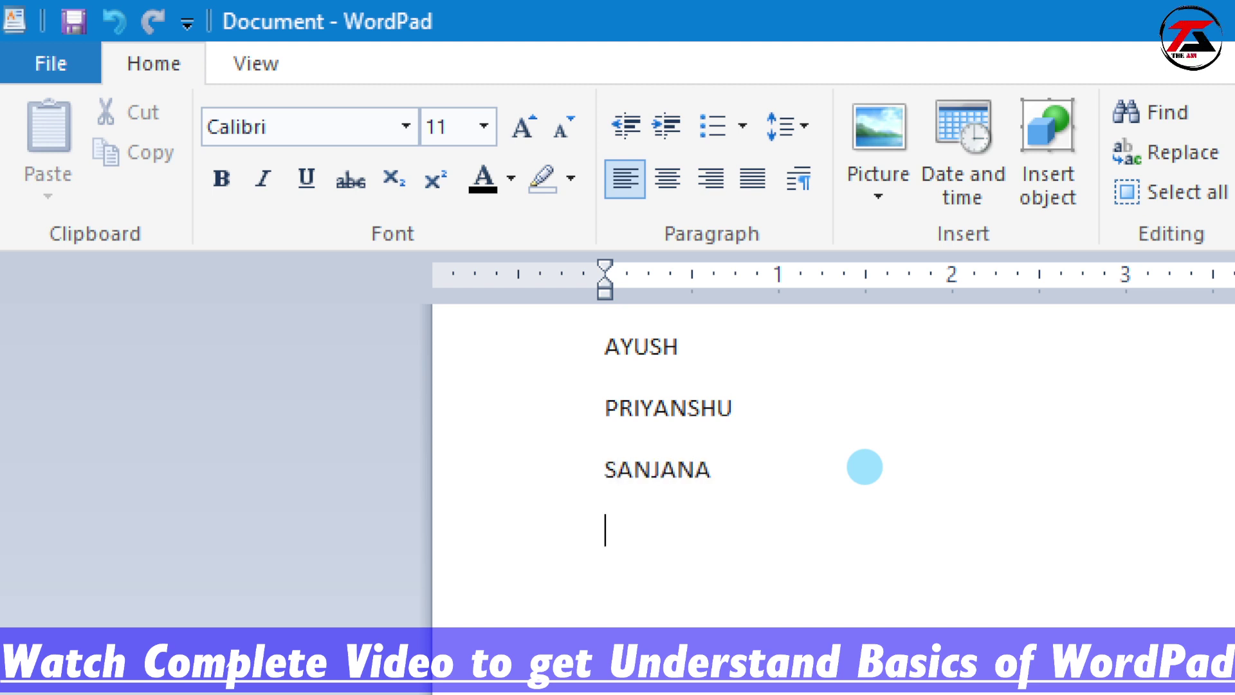
pyautogui.write('SURUCHI')
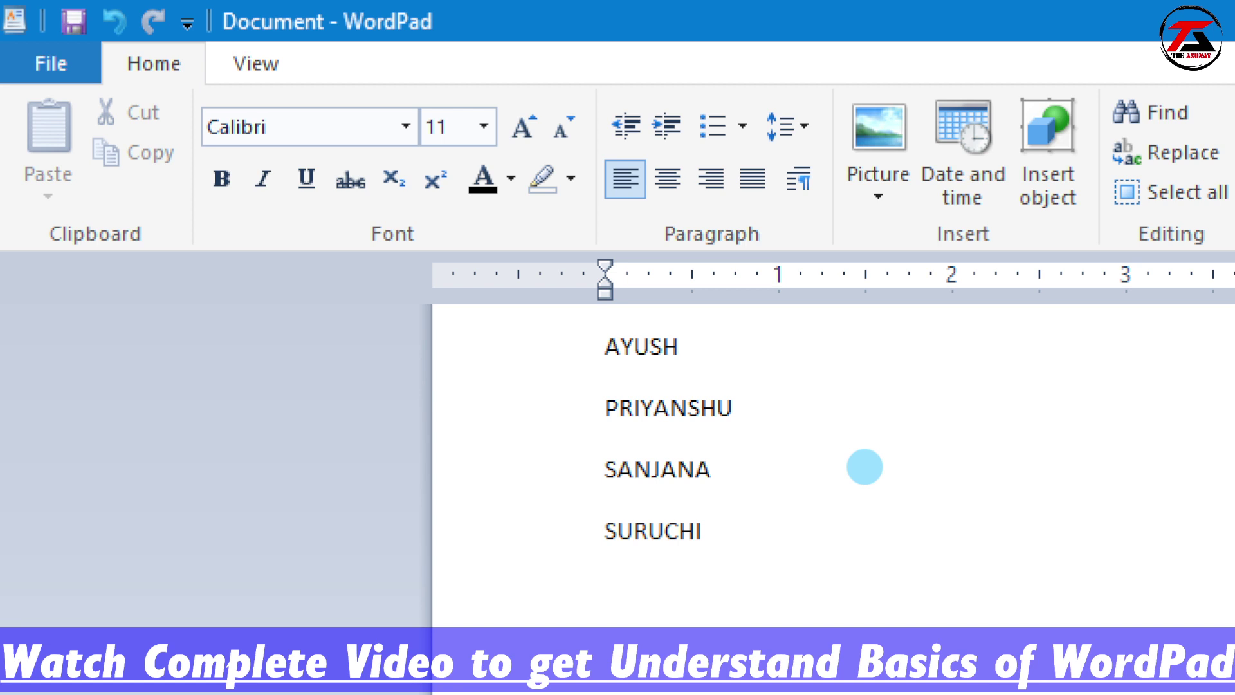
pyautogui.press('Return')
pyautogui.write('ADITYA')
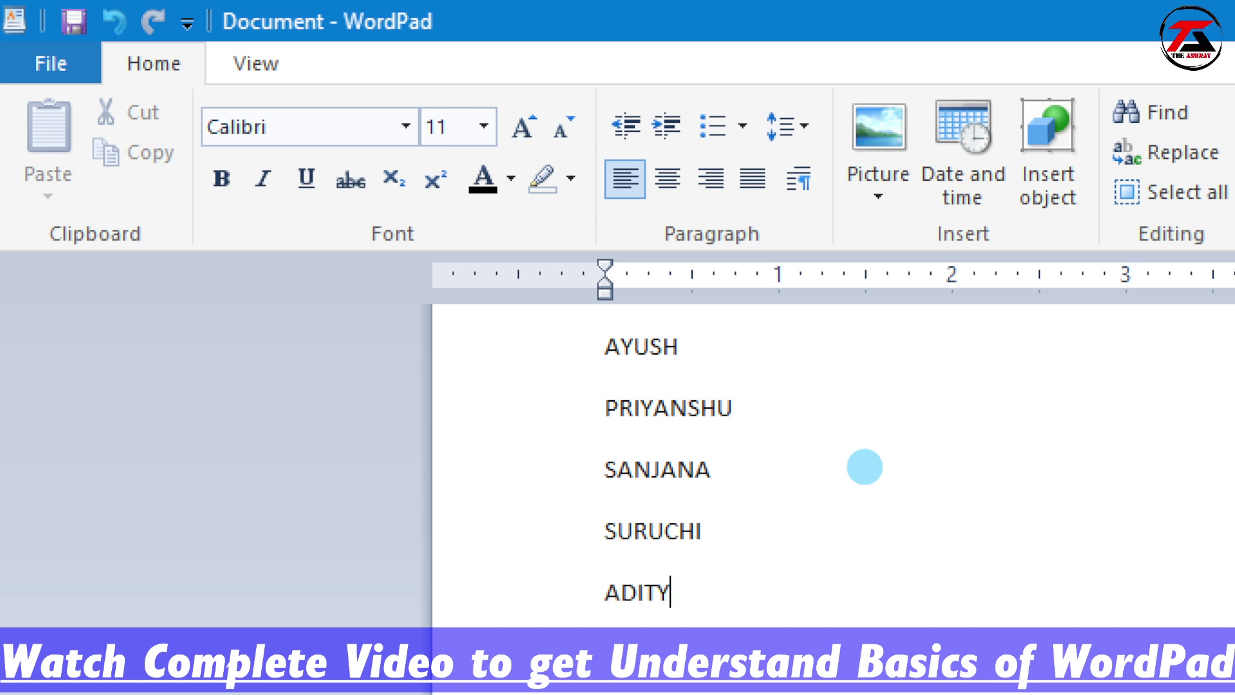
pyautogui.press('Return')
pyautogui.write('SUNIDH')
pyautogui.write('YA')
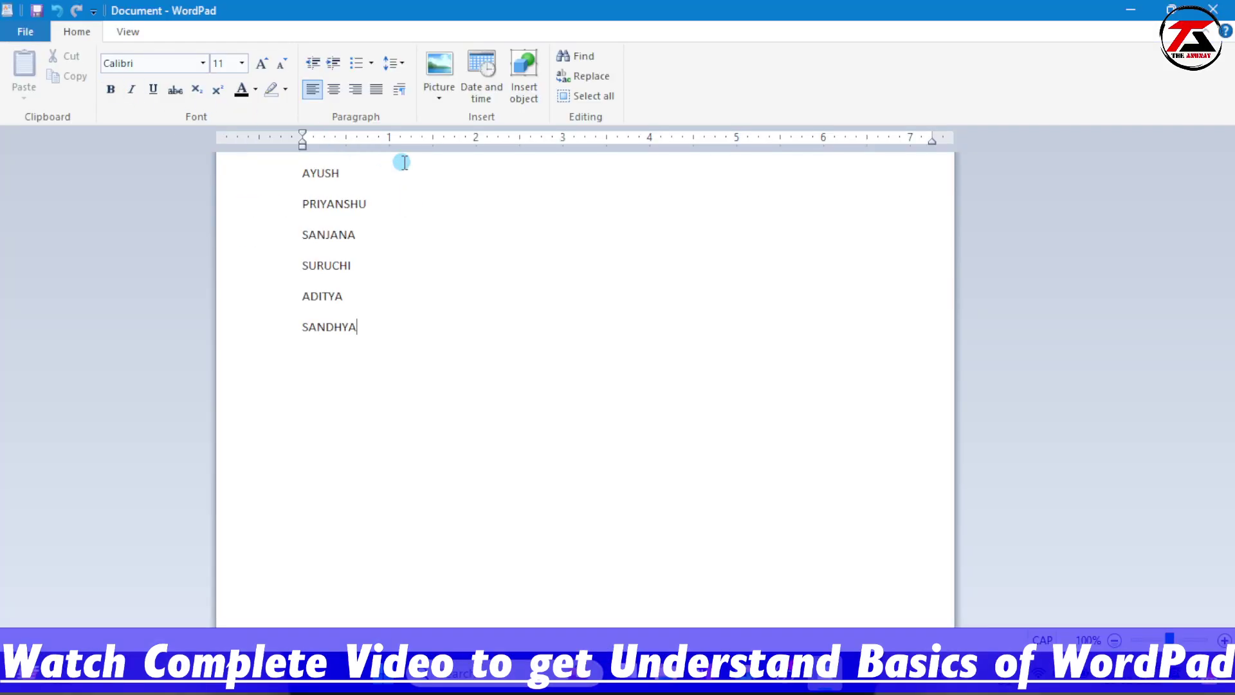
# Add the letter I to the end of the first name in the list.
pyautogui.doubleClick(596, 346)
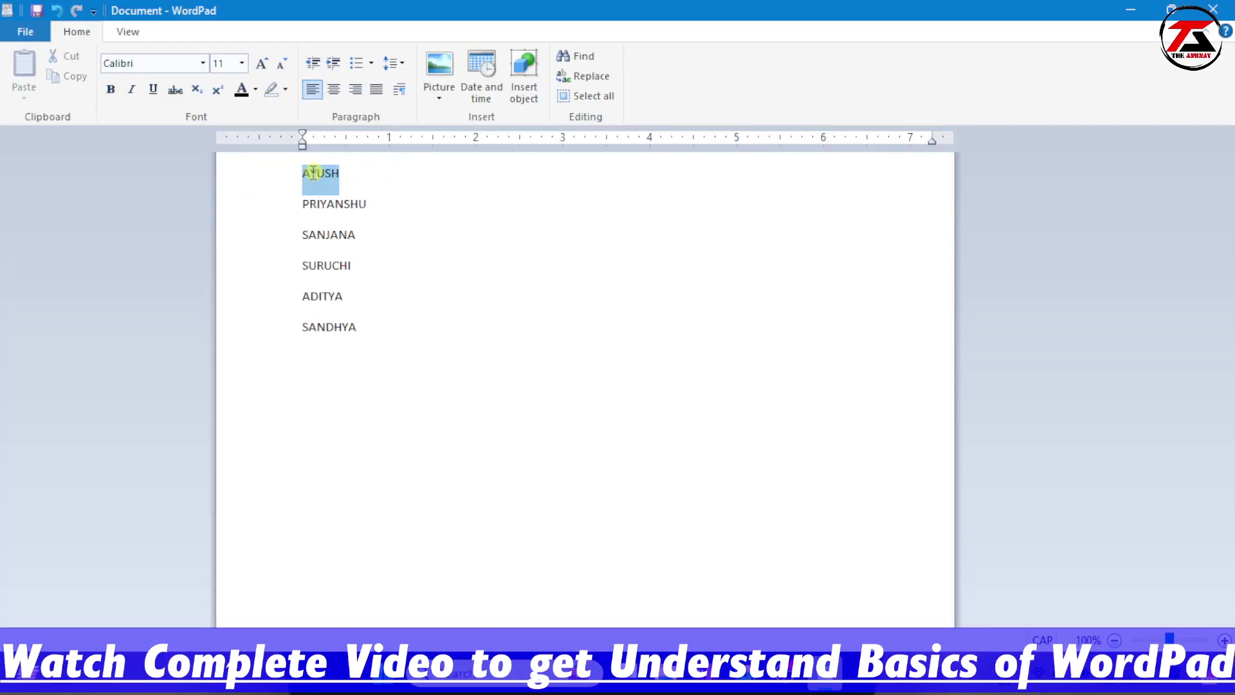
pyautogui.click(368, 171)
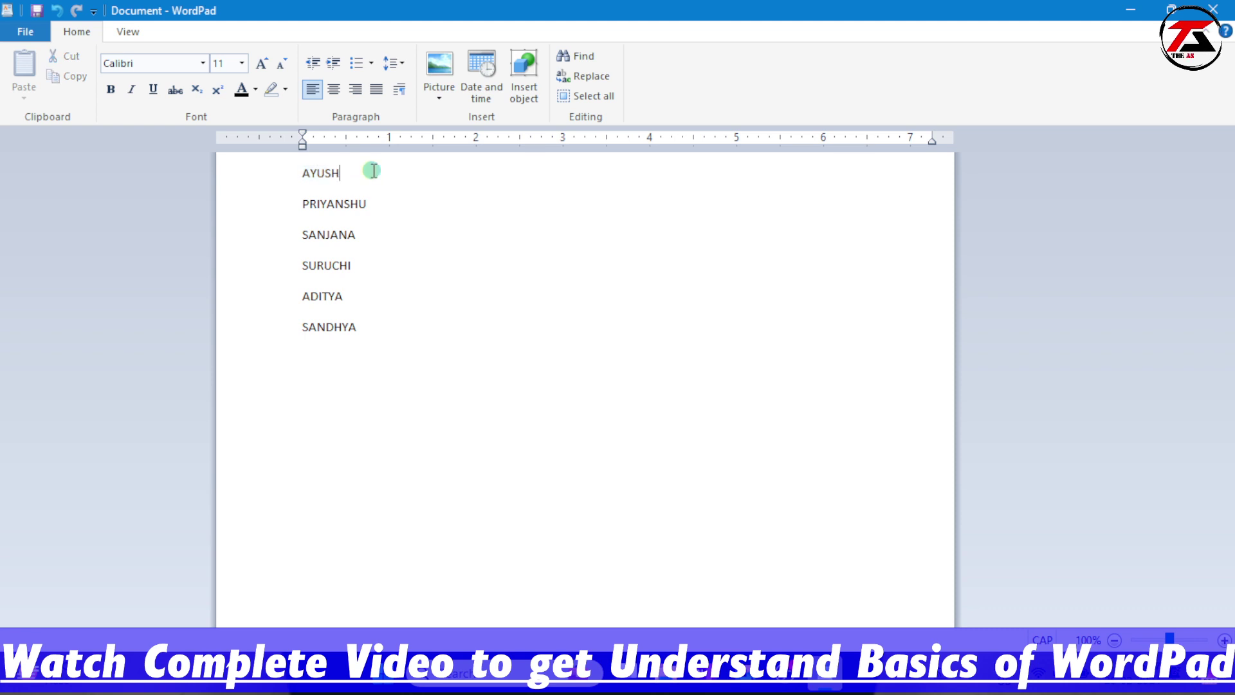
pyautogui.write('I')
# Select the whole first name in the list twice, clearing the selection each time.
pyautogui.moveTo(345, 173); pyautogui.dragTo(297, 180)
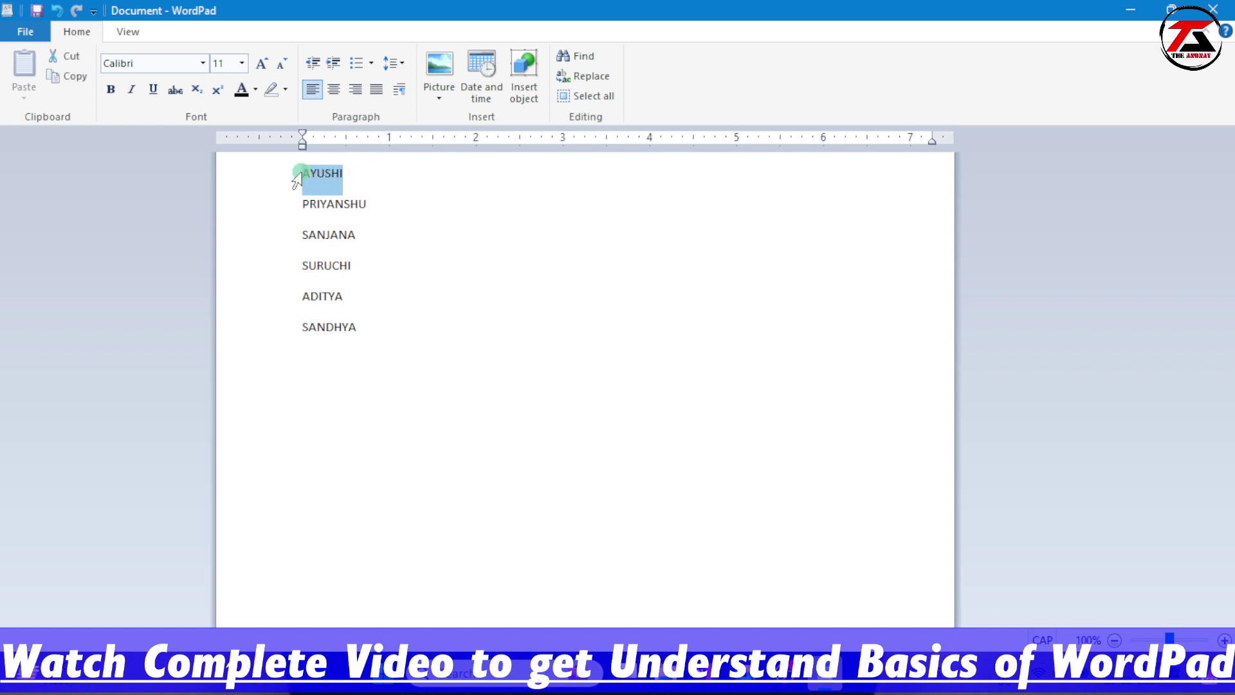
pyautogui.click(375, 171)
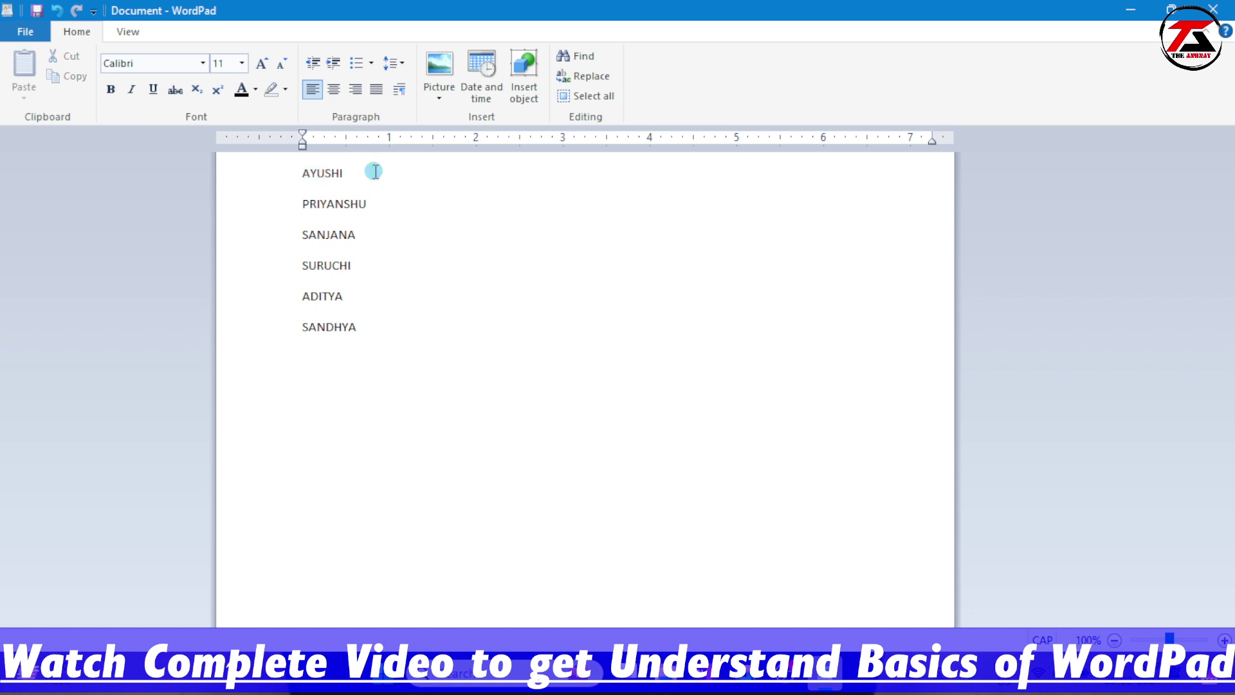
pyautogui.moveTo(375, 171); pyautogui.dragTo(302, 172)
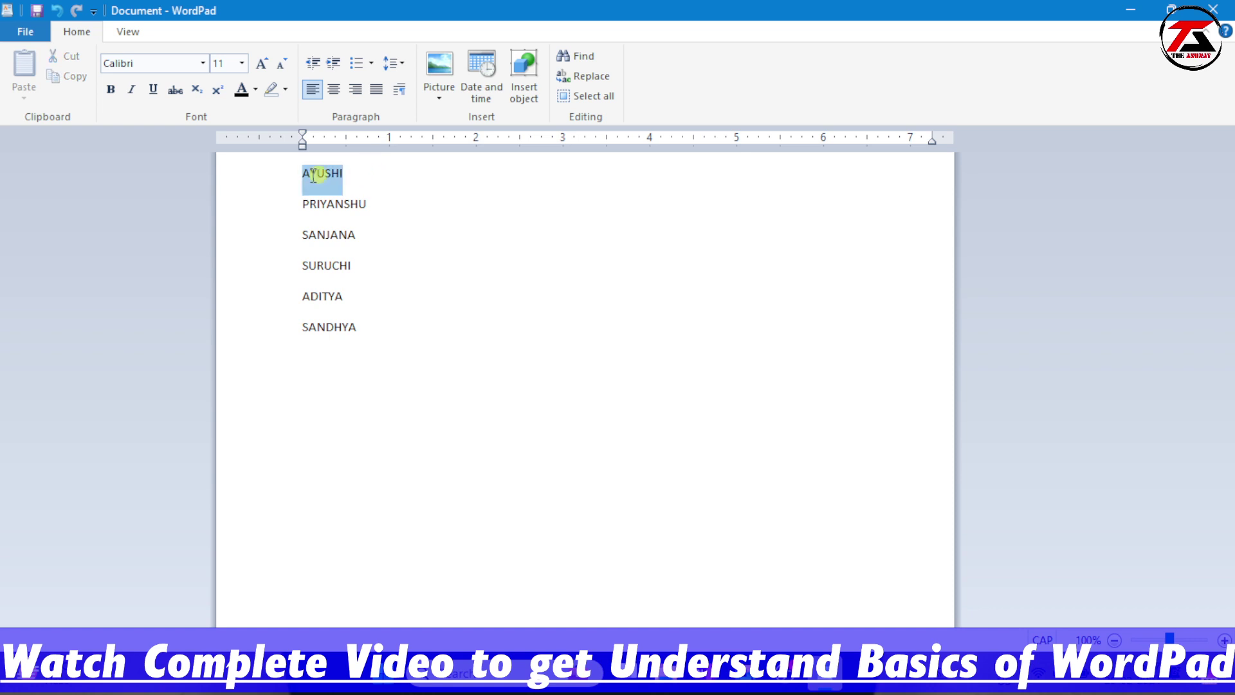
pyautogui.click(332, 387)
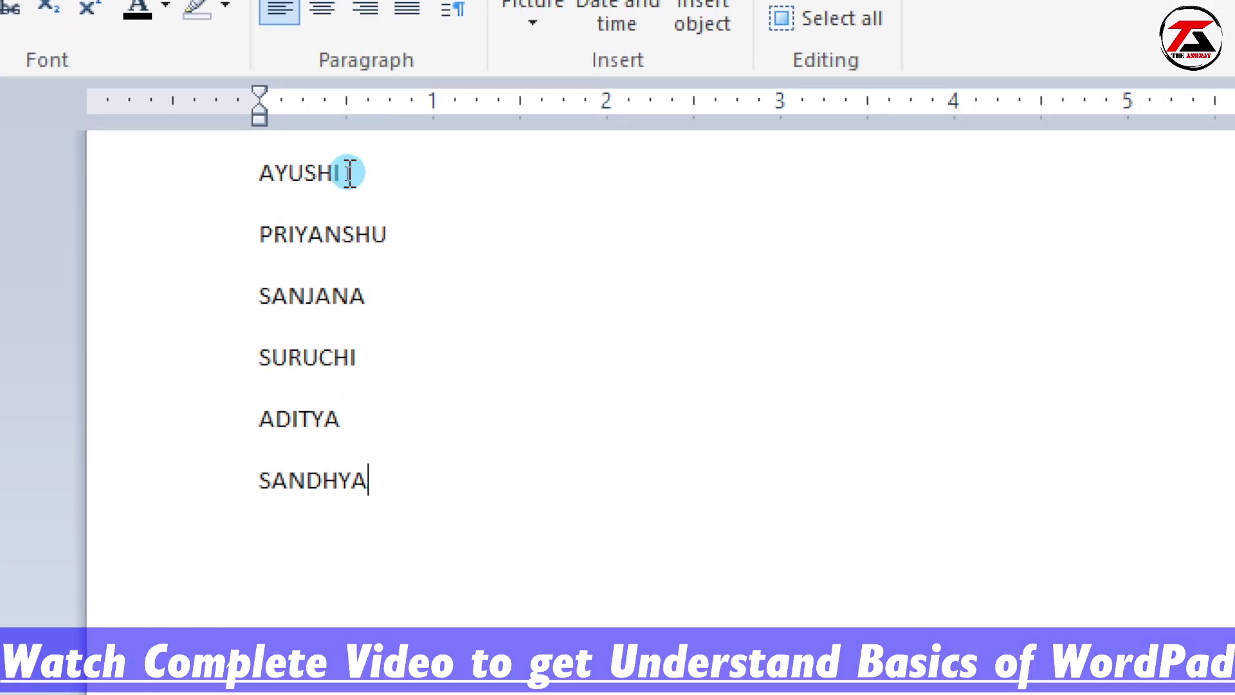
# Select the first line from its end to its start and again from start to end, clearing each selection.
pyautogui.click(359, 172)
pyautogui.click(396, 171)
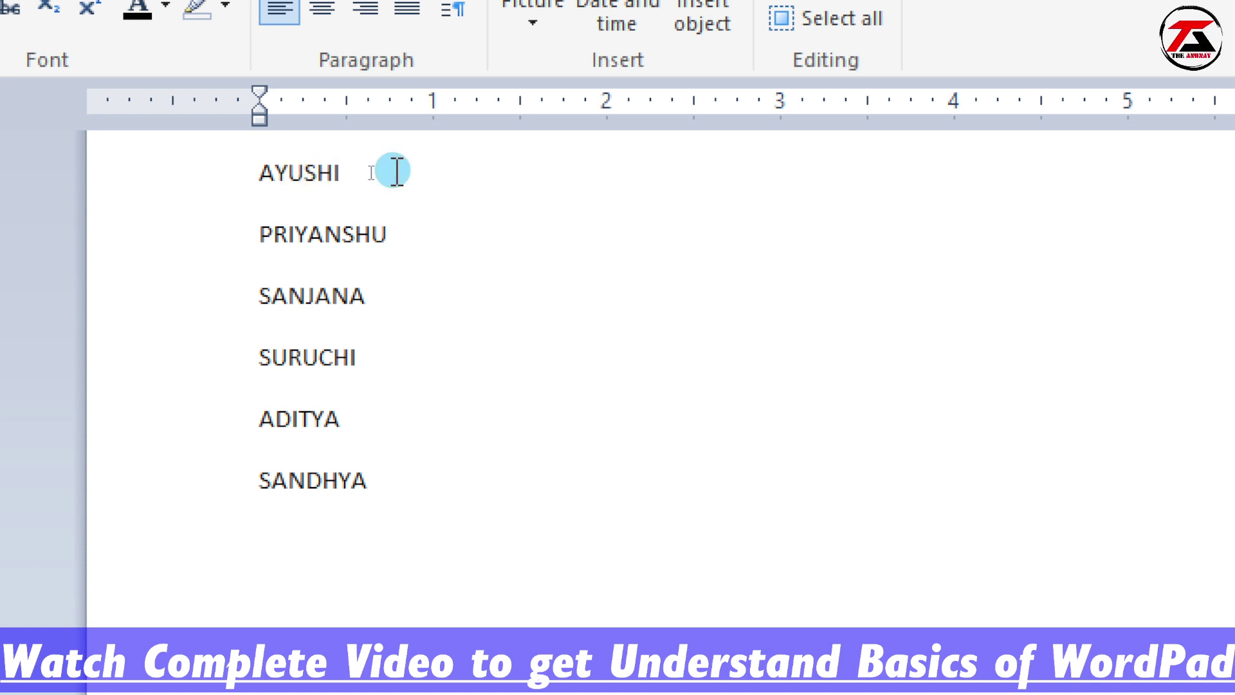
pyautogui.hotkey('shift', 'Home')
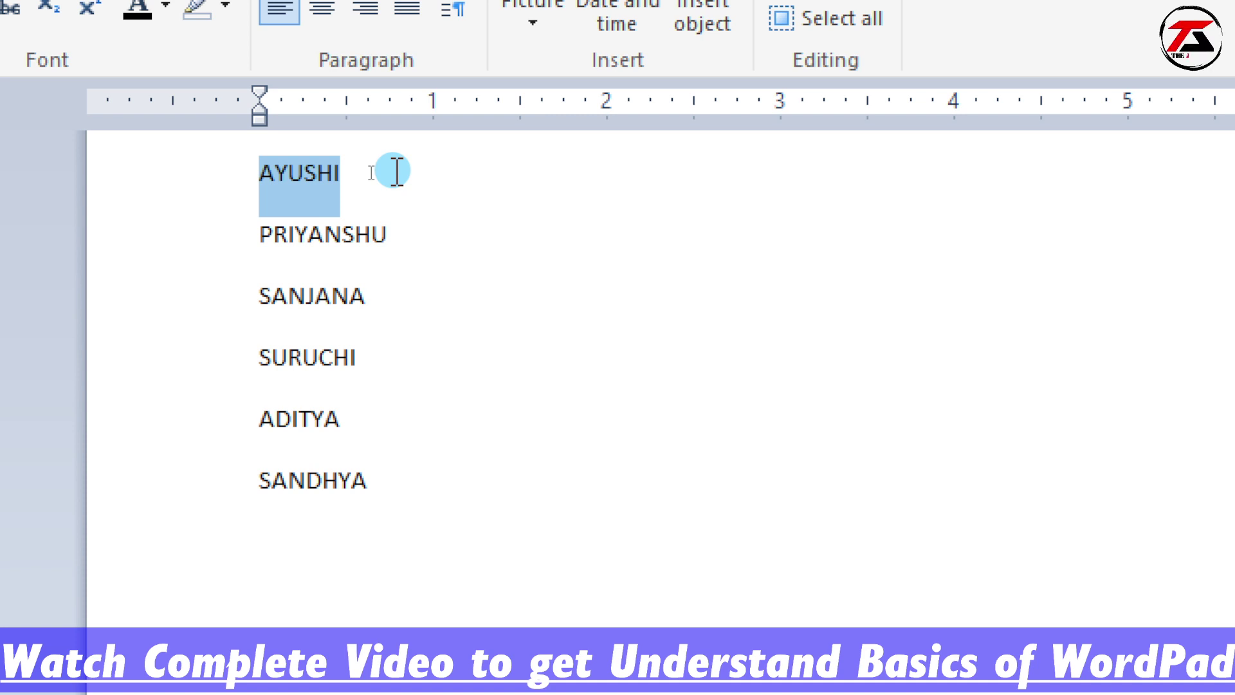
pyautogui.press('Left')
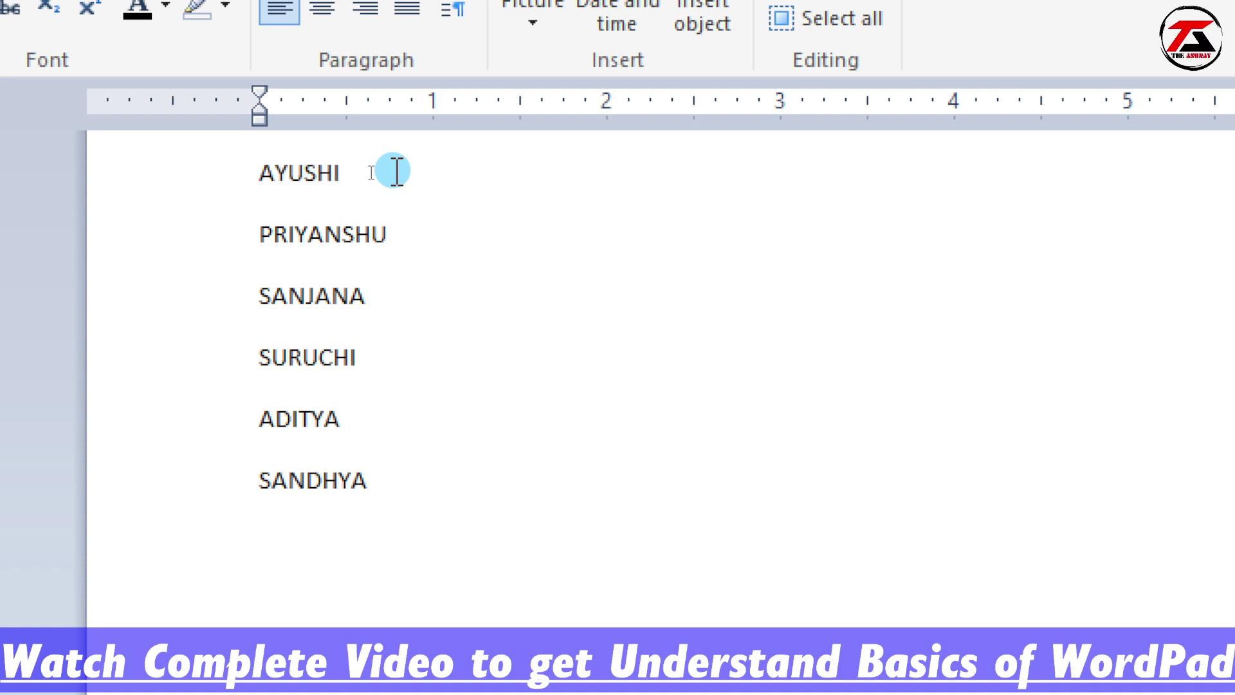
pyautogui.hotkey('shift', 'End')
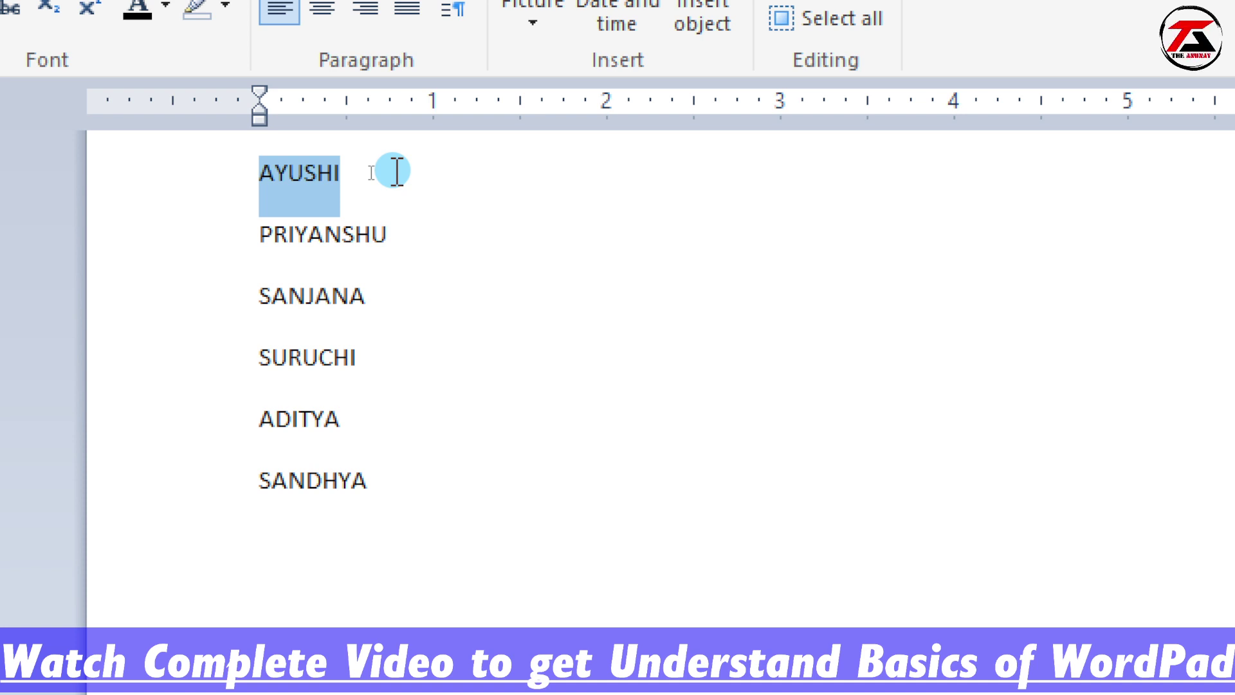
pyautogui.press('Left')
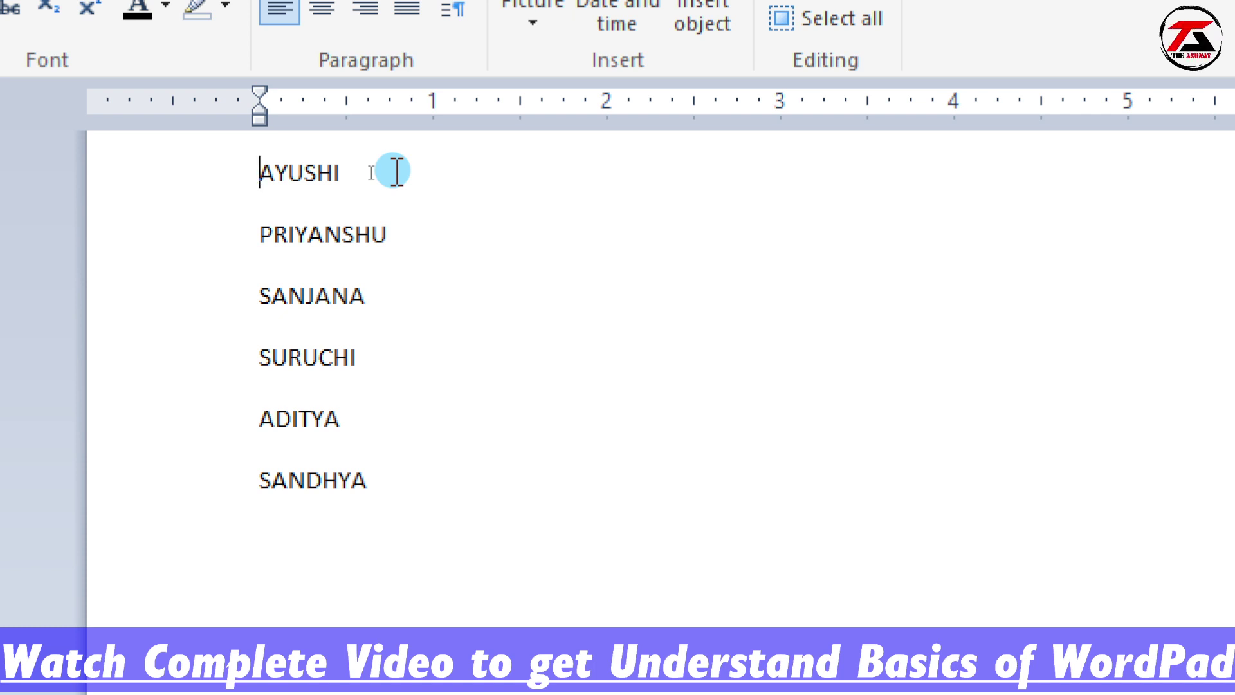
# Extend a selection letter by letter over the first five letters of the first name, and clear it.
pyautogui.hotkey('shift', 'Right')
pyautogui.hotkey('shift', 'Right')
pyautogui.hotkey('shift', 'Right')
pyautogui.hotkey('shift', 'Right')
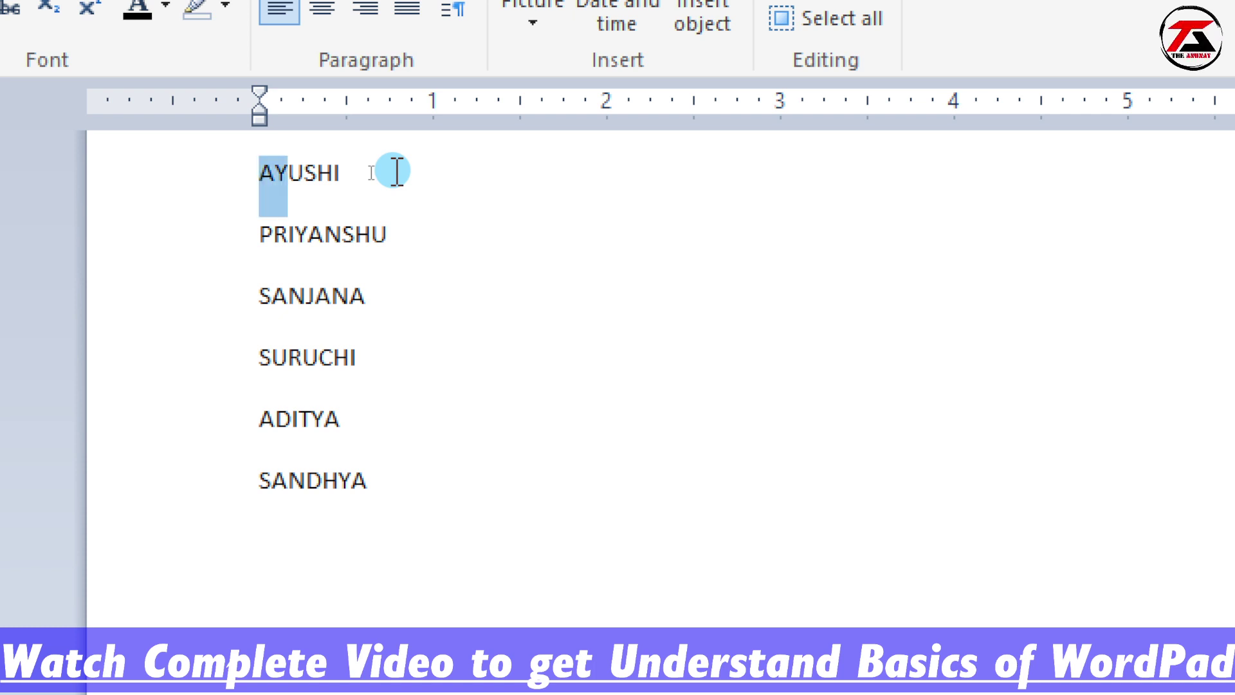
pyautogui.hotkey('shift', 'Right')
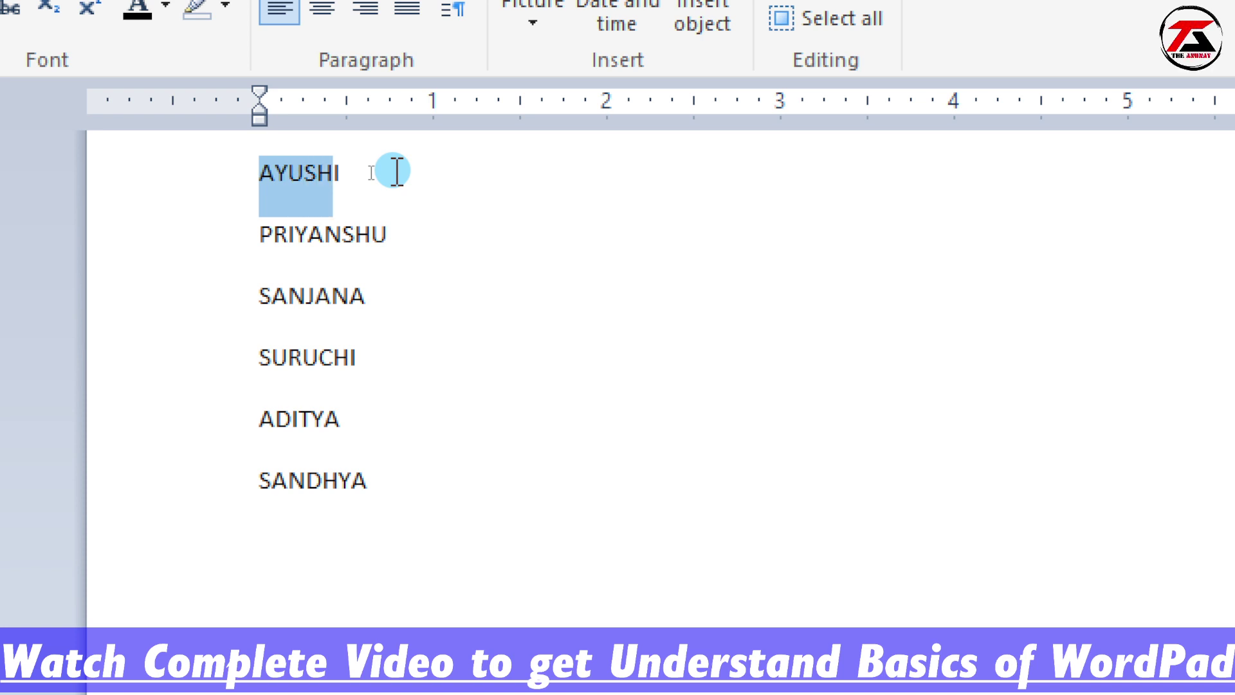
pyautogui.press('Left')
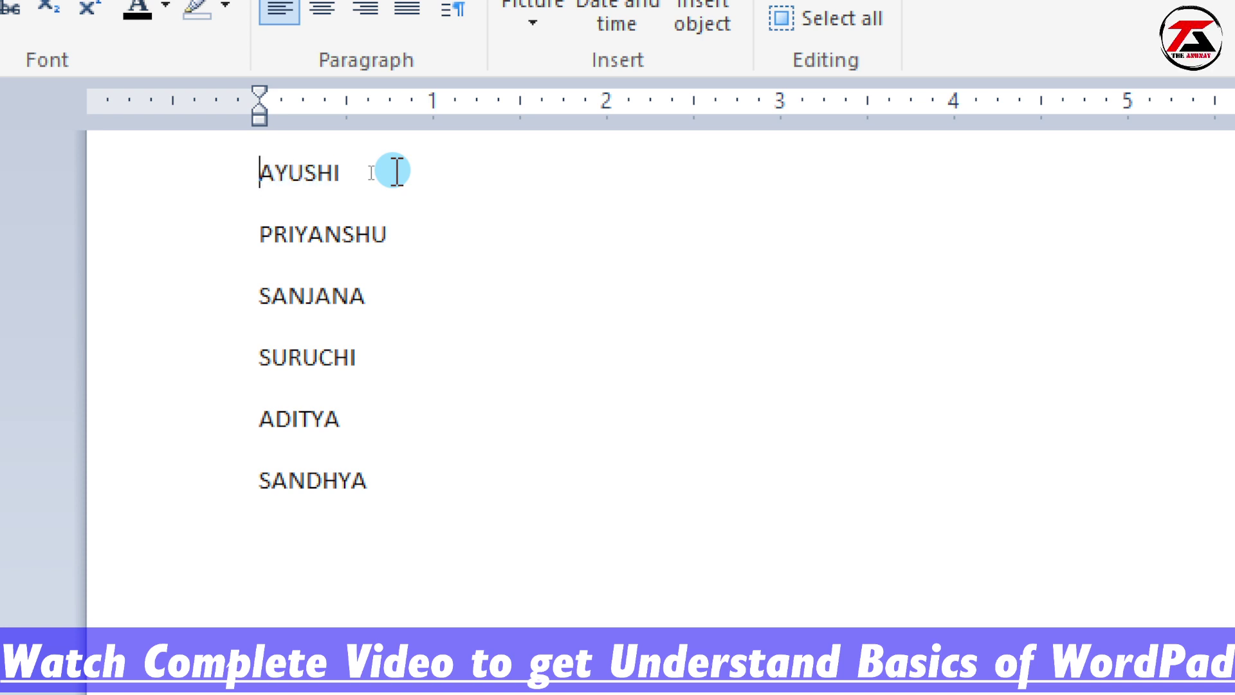
# Select the whole first line of the list in one go and delete the name on it.
pyautogui.hotkey('shift', 'Down')
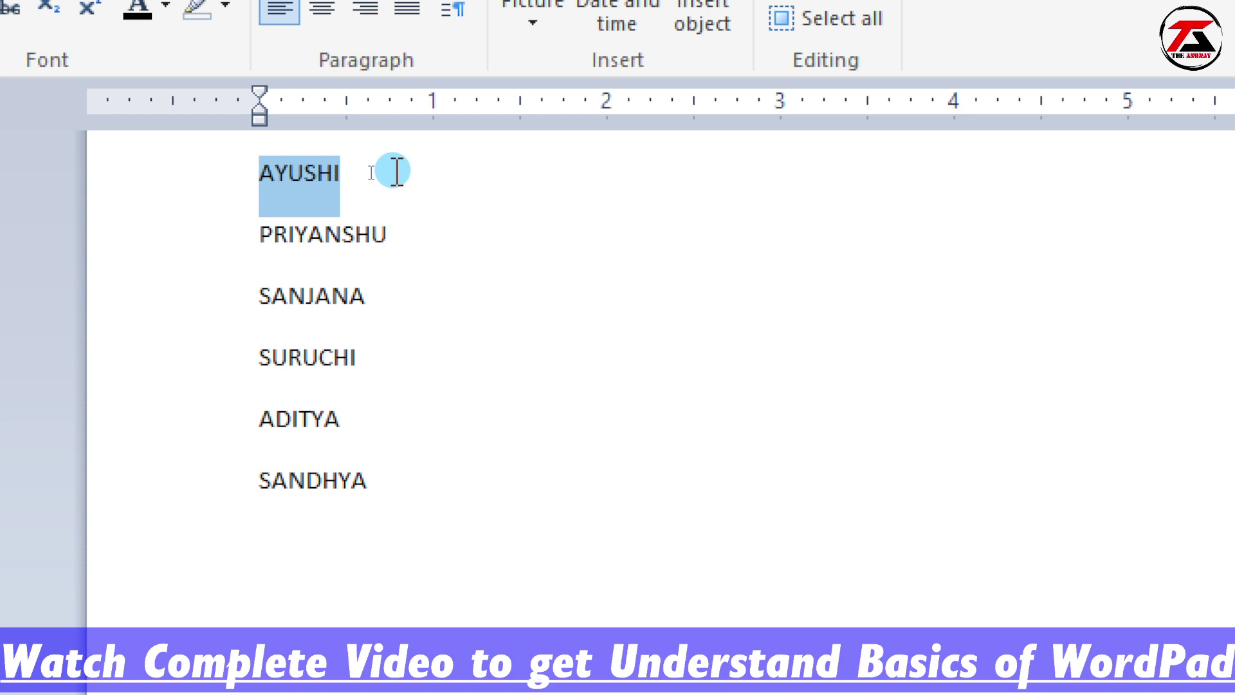
pyautogui.press('Left')
pyautogui.hotkey('shift', 'Down')
pyautogui.press('Delete')
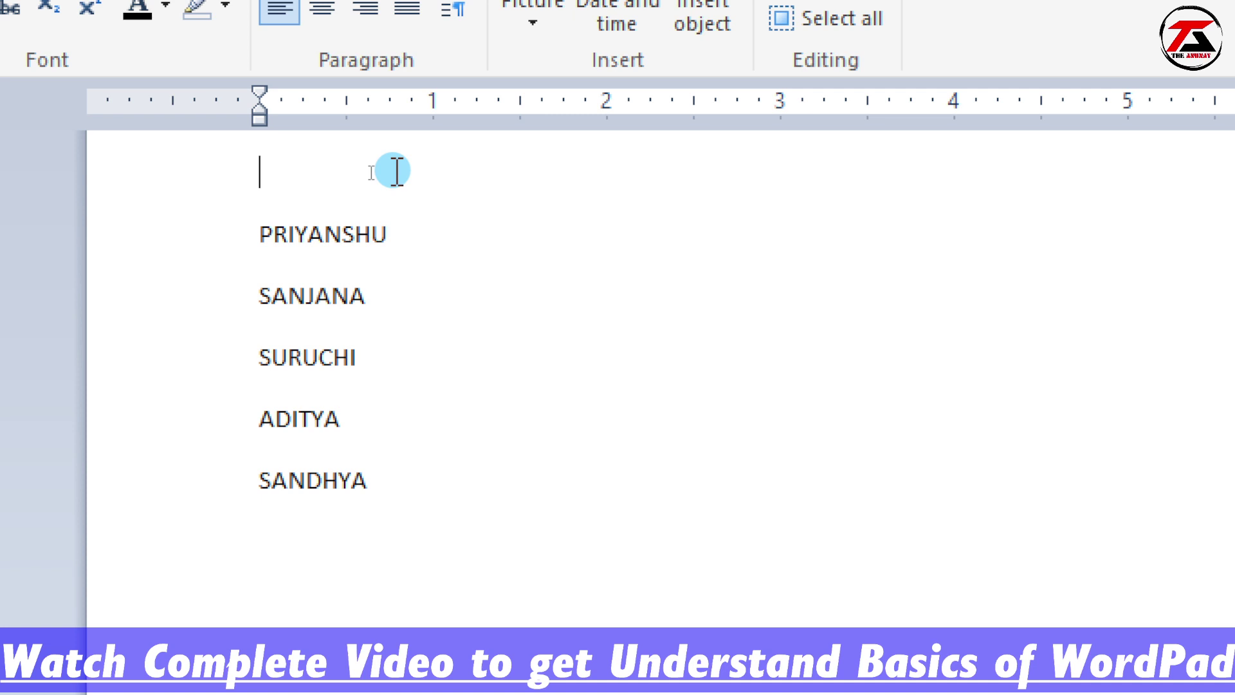
# Add one more name on a new line at the end of the list.
pyautogui.hotkey('ctrl', 'End')
pyautogui.press('Return')
pyautogui.write('AYUSHI')
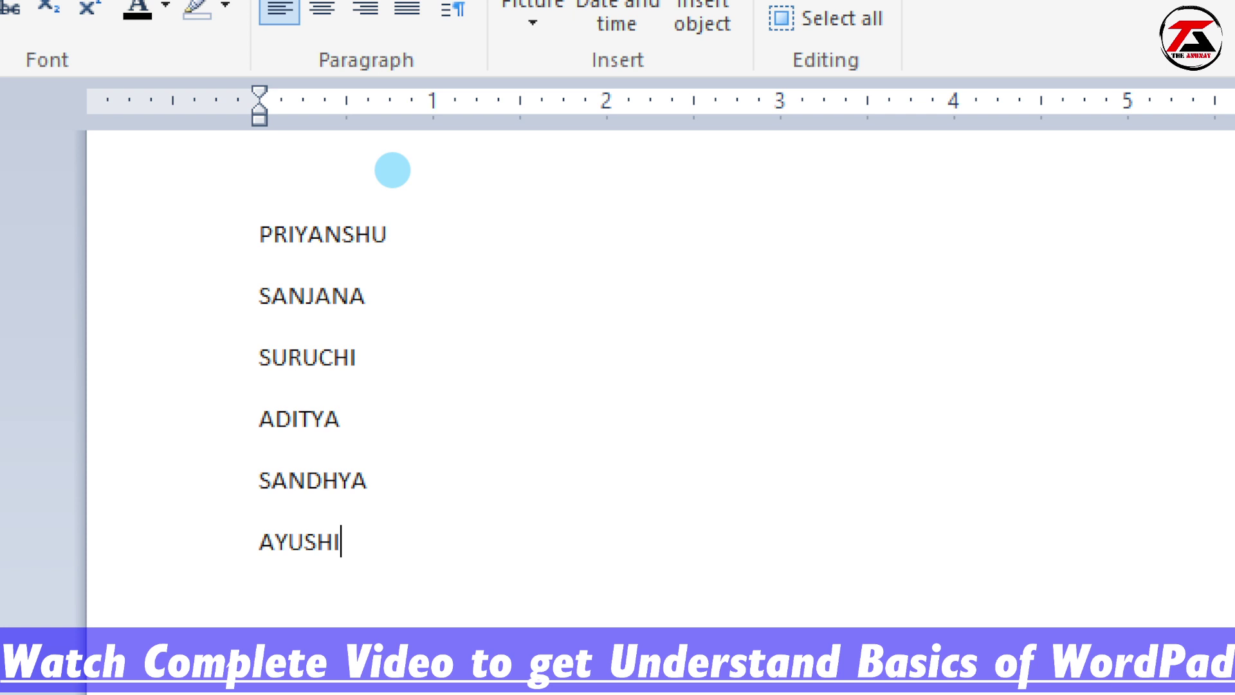
# Enter and clear the letters JDJ on the blank first line, and fill that line with a five-letter name.
pyautogui.click(393, 170)
pyautogui.write('JDJ')
pyautogui.press('Home')
pyautogui.press('Delete')
pyautogui.press('Delete')
pyautogui.press('Delete')
pyautogui.write('PRU')
pyautogui.press('BackSpace')
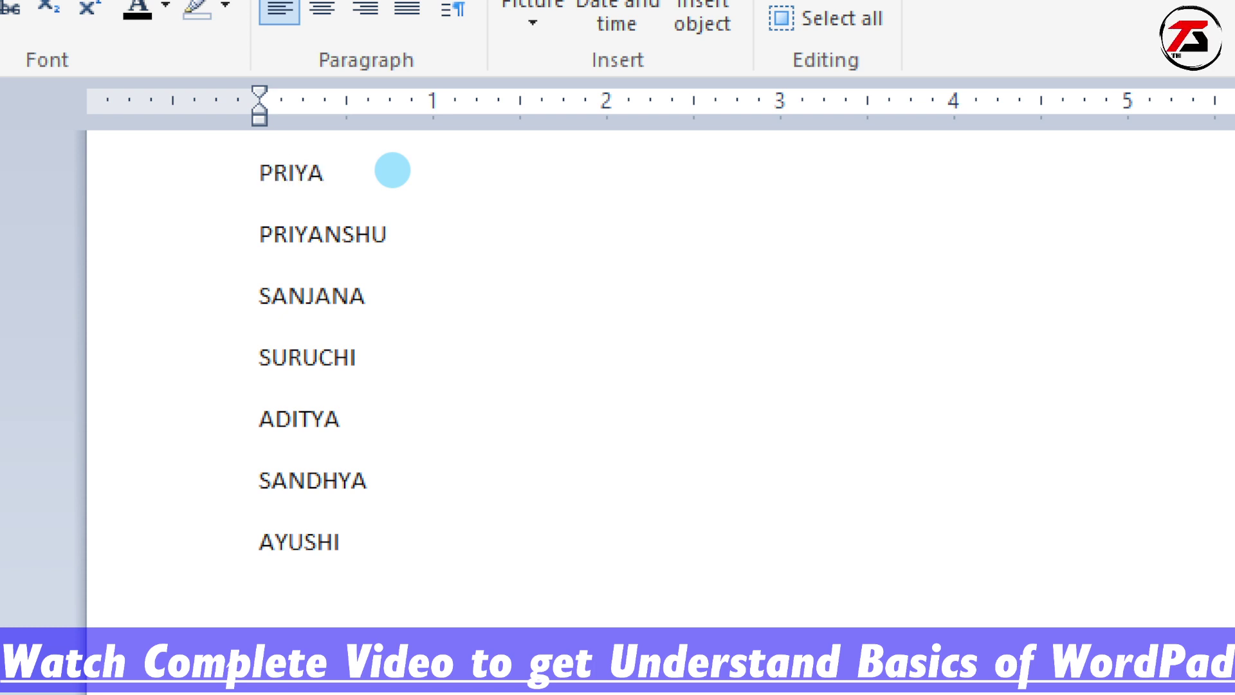
pyautogui.press('Home')
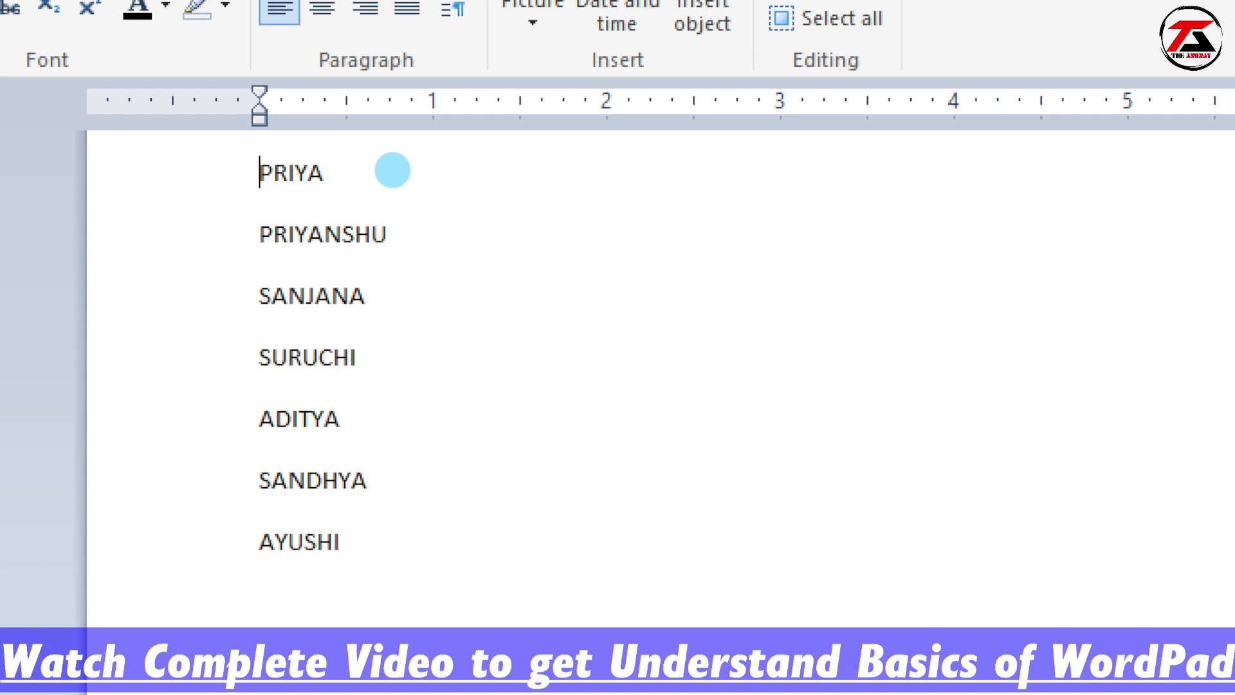
pyautogui.click(395, 191)
pyautogui.press('Home')
pyautogui.hotkey('alt', 'Tab')
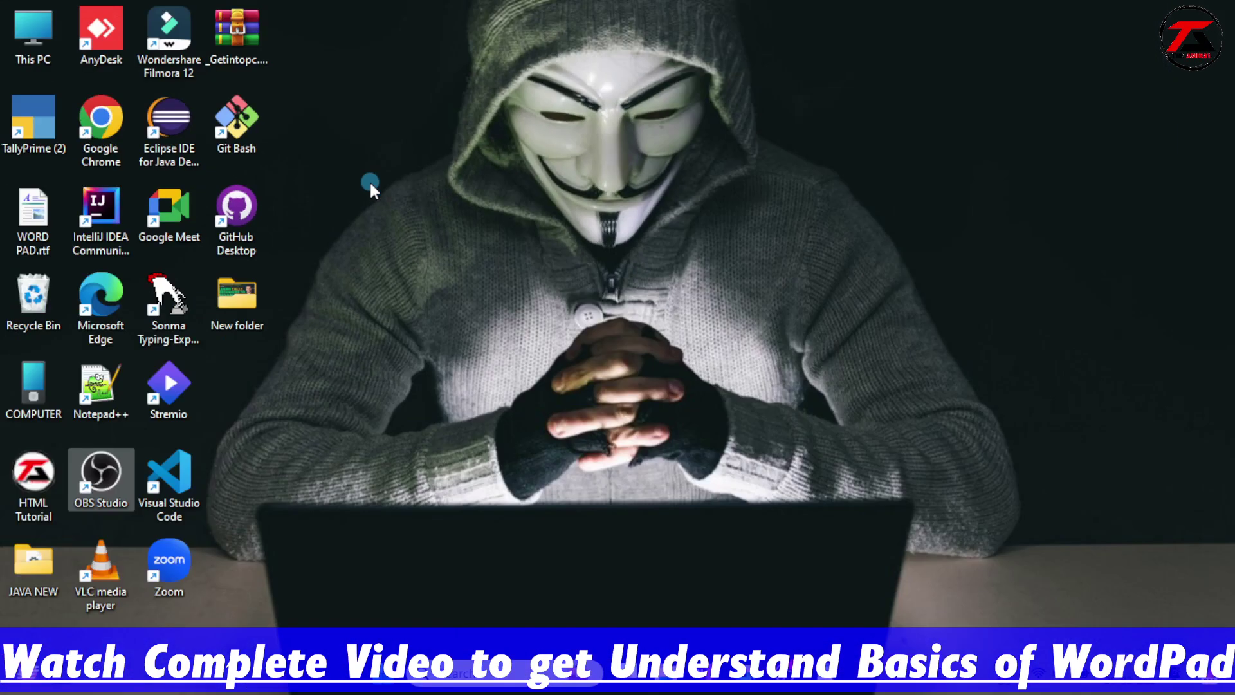
pyautogui.hotkey('alt', 'Tab')
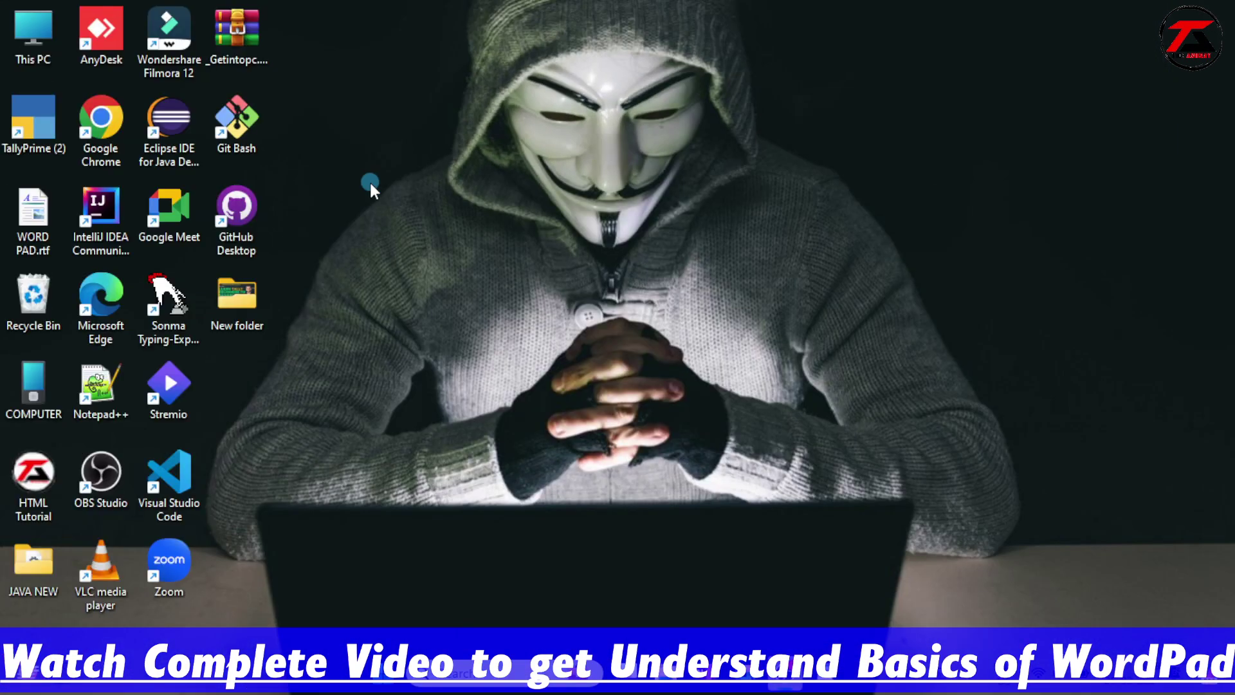
pyautogui.hotkey('alt', 'Tab')
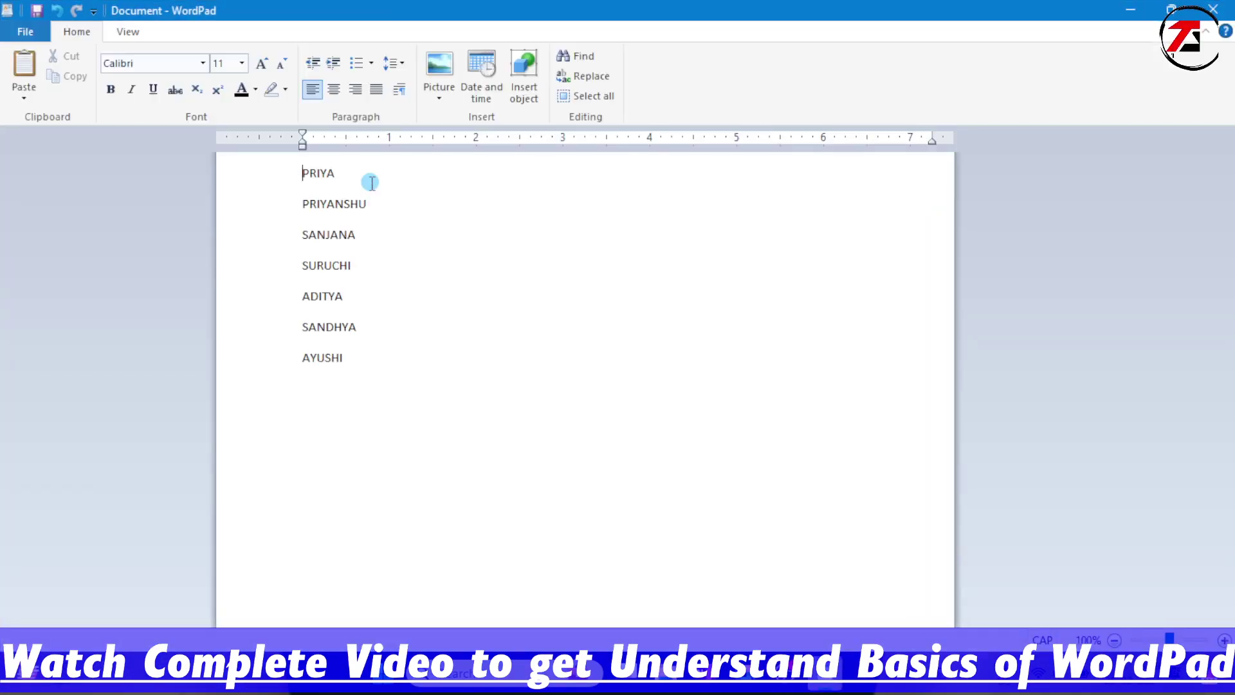
pyautogui.click(372, 185)
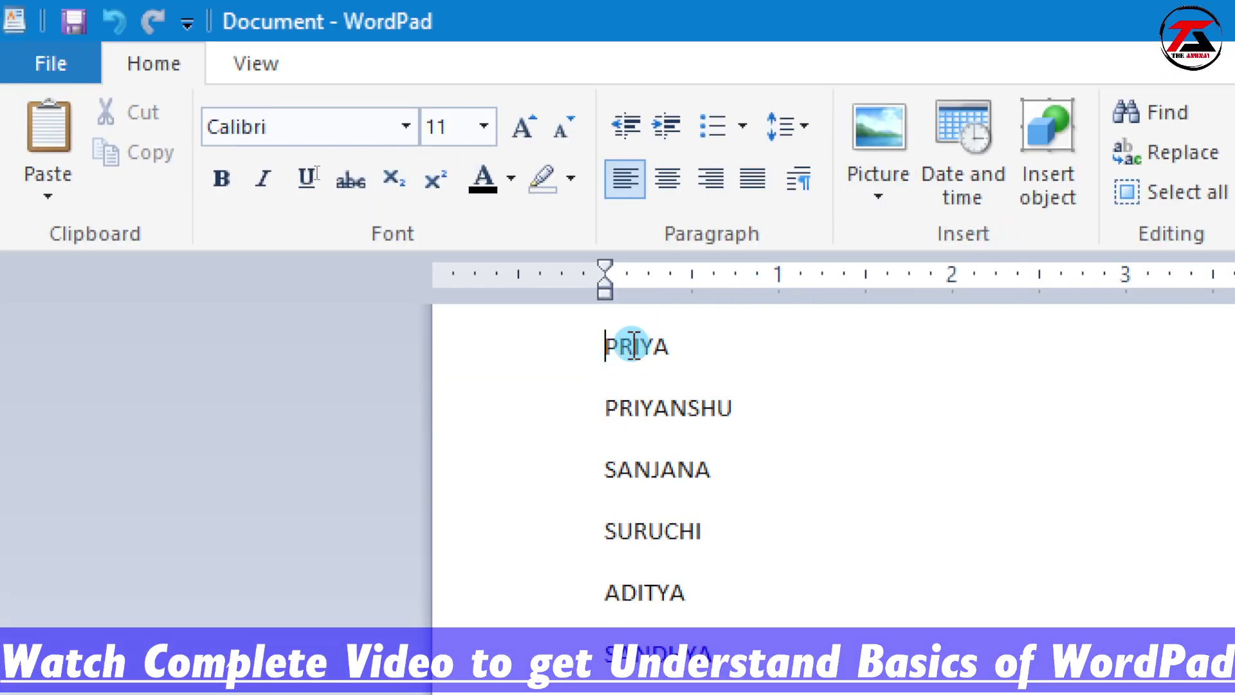
# Delete one letter before and one letter after the insertion point in the middle of the first name.
pyautogui.click(634, 348)
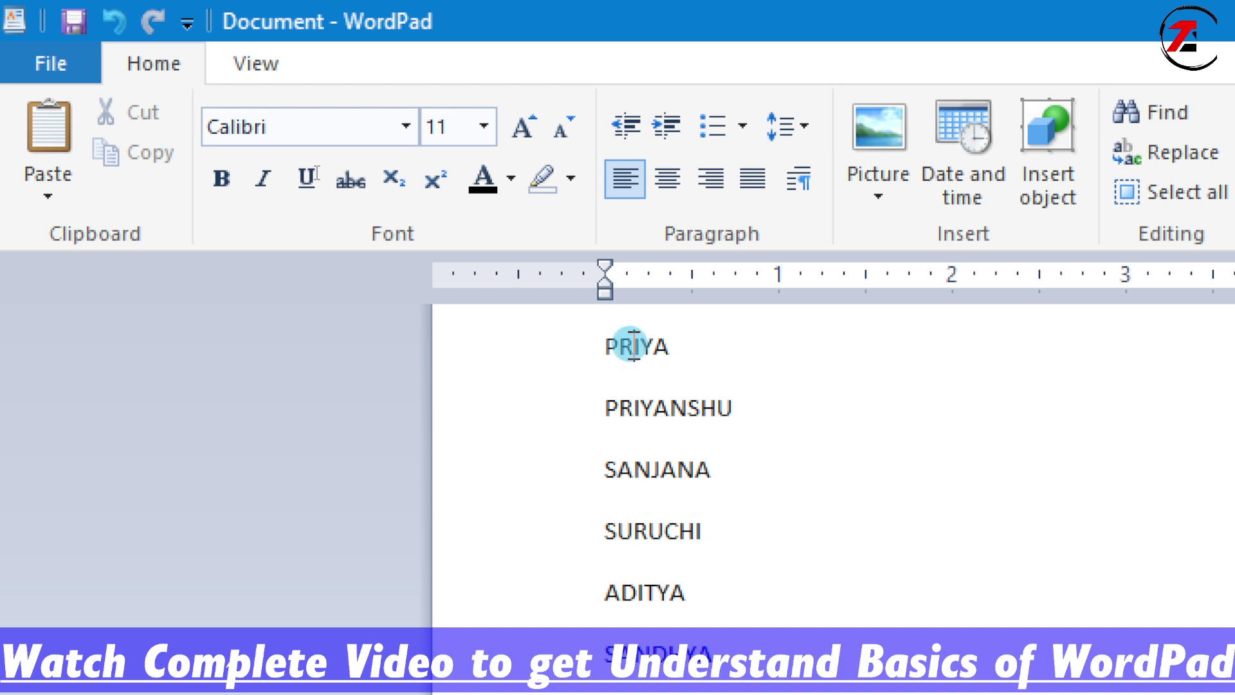
pyautogui.press('BackSpace')
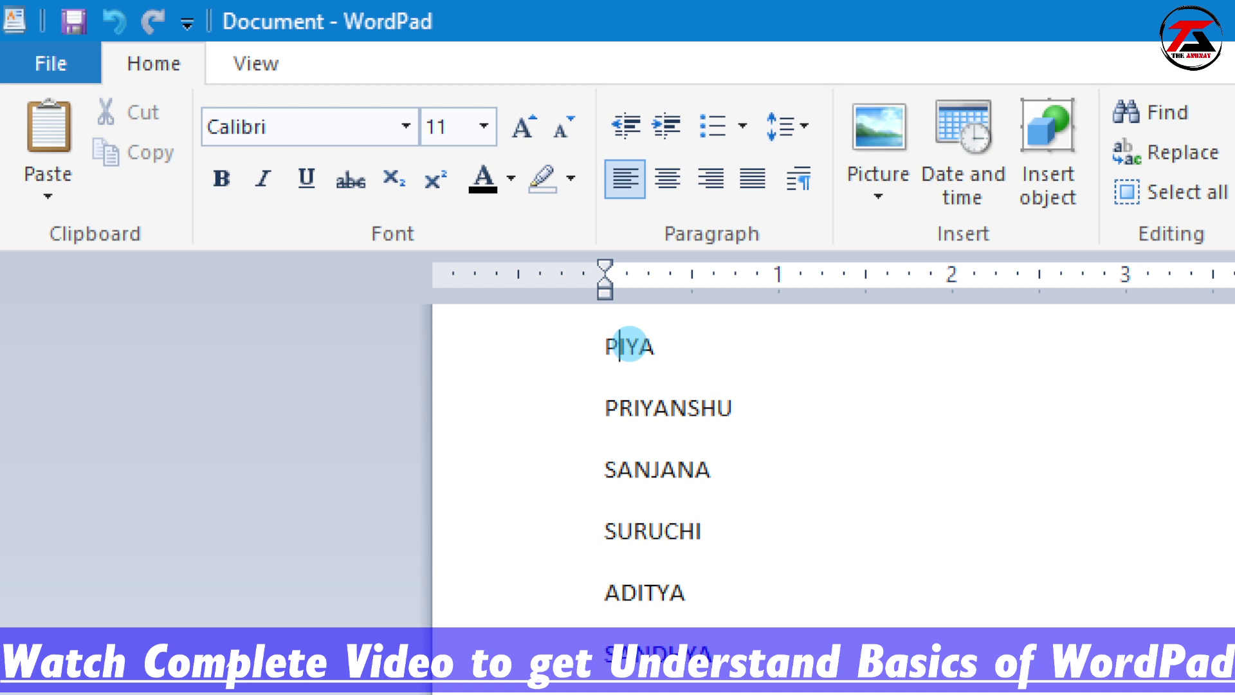
pyautogui.press('Delete')
# Delete the last four letters of the second name forwards and erase its remaining letters backwards.
pyautogui.click(670, 409)
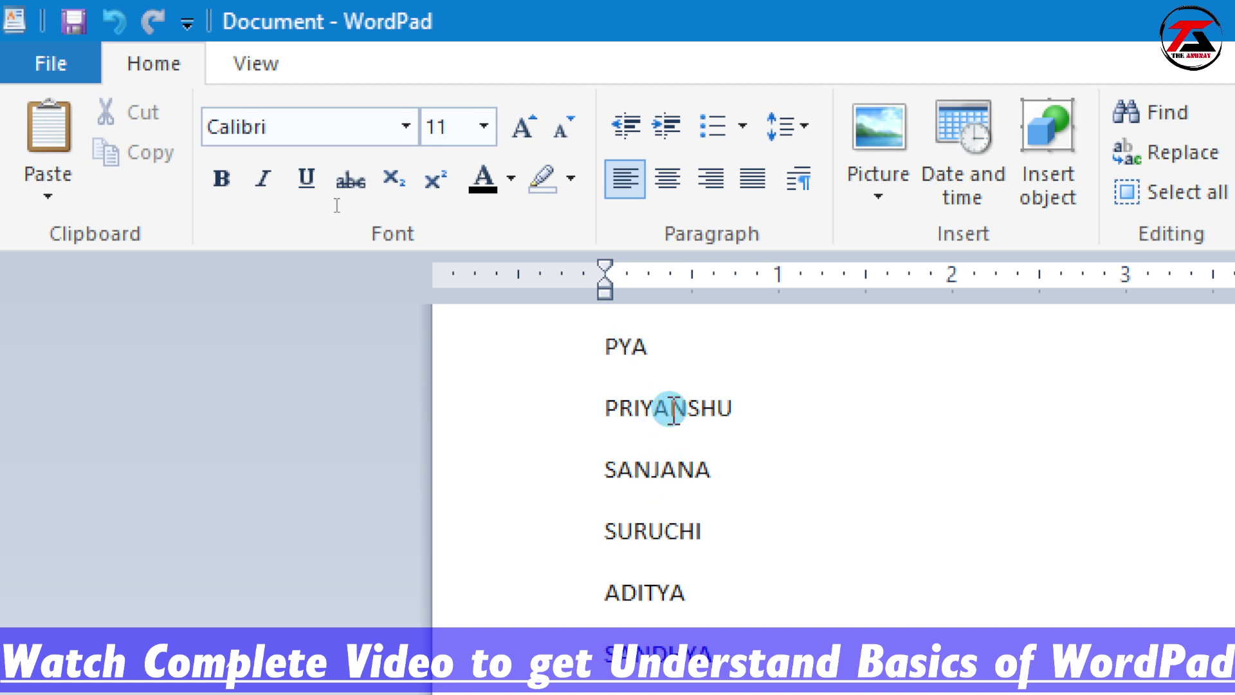
pyautogui.press('Delete')
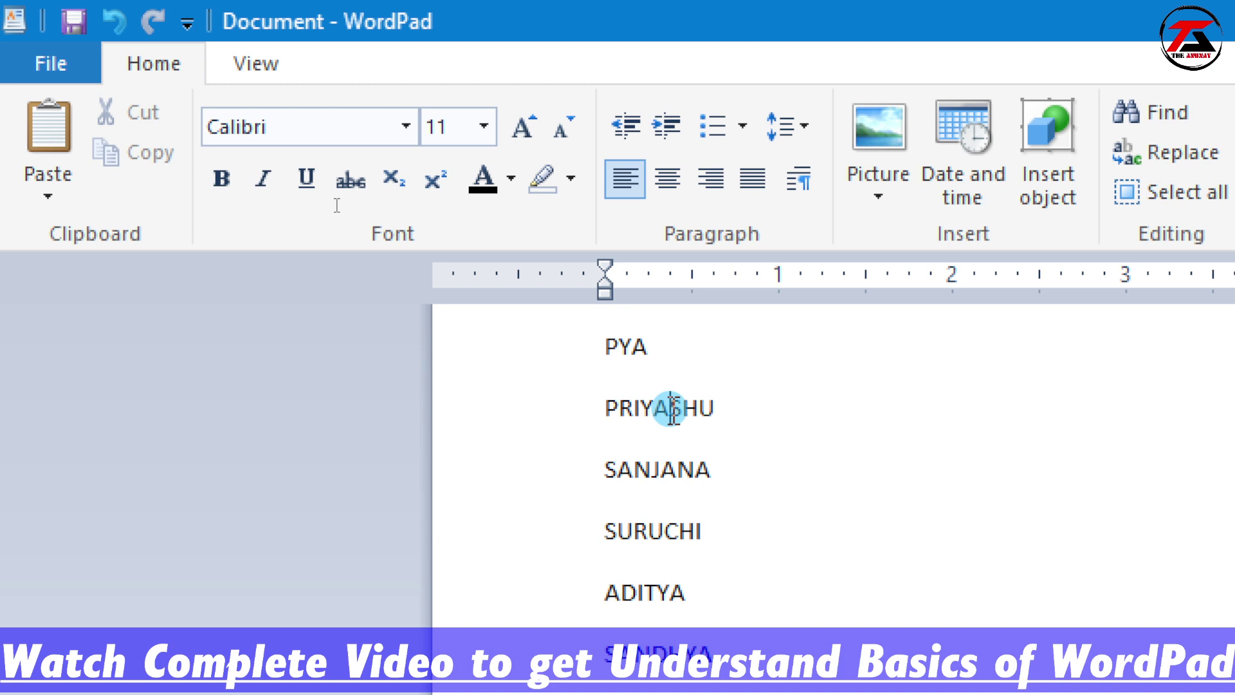
pyautogui.press('Delete')
pyautogui.press('Delete')
pyautogui.press('Delete')
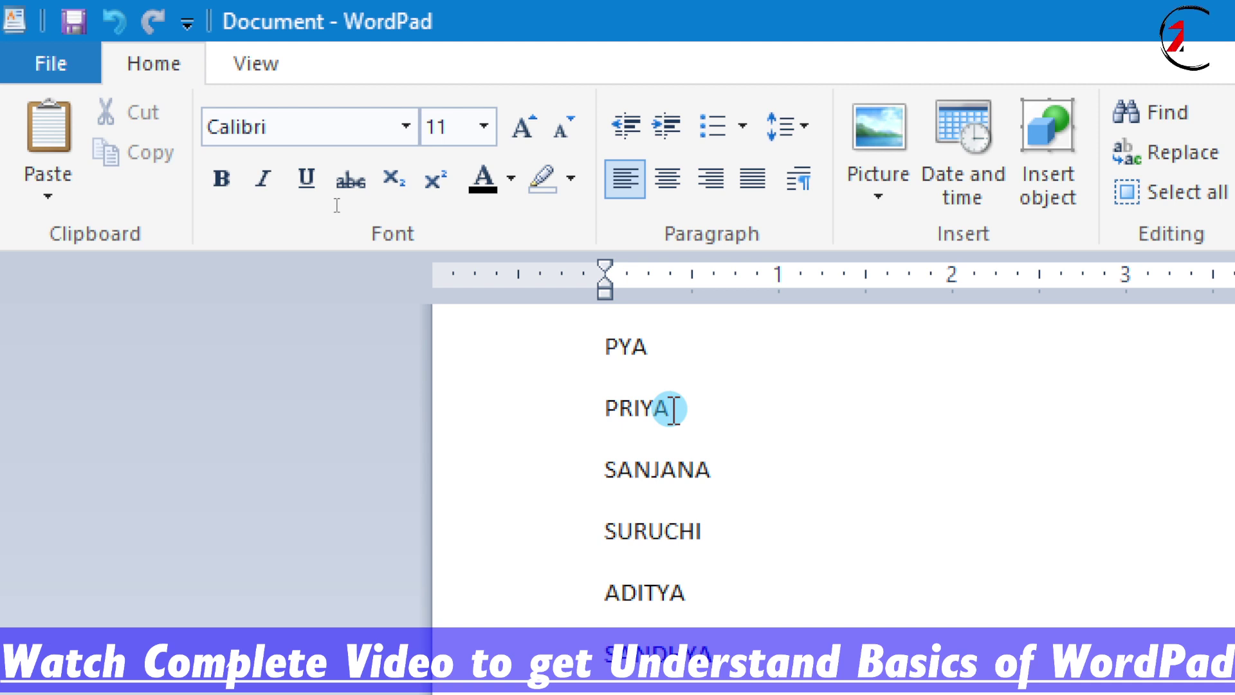
pyautogui.press('BackSpace')
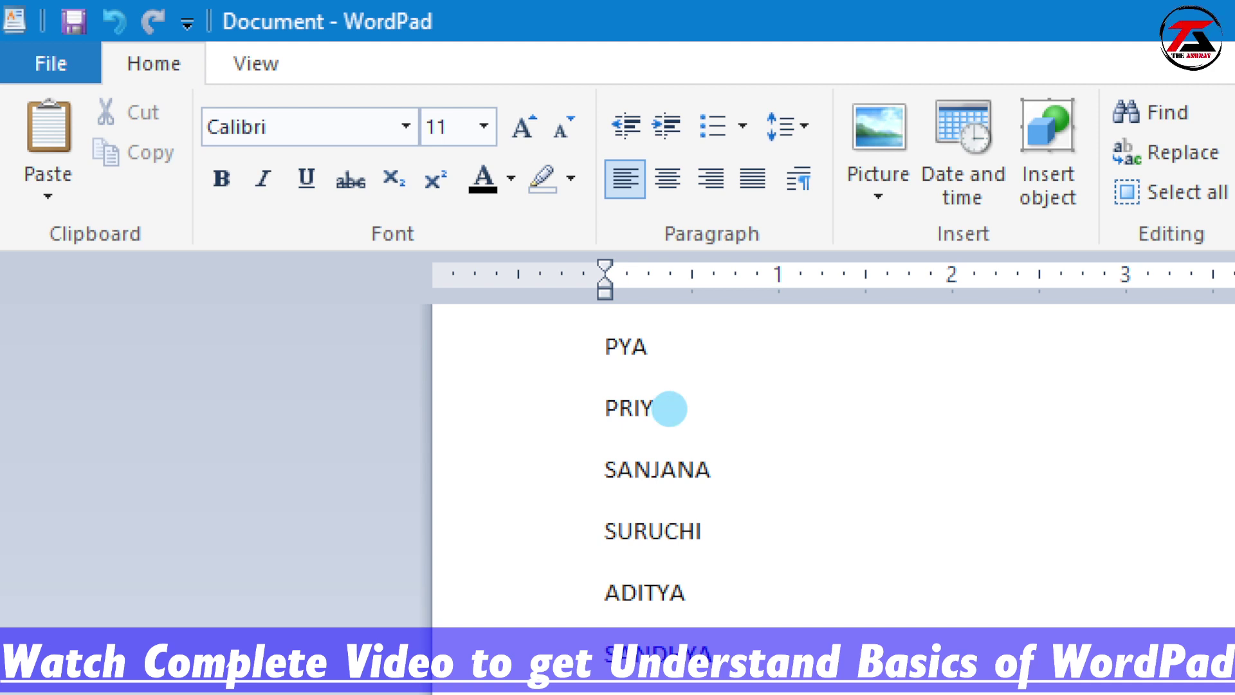
pyautogui.press('BackSpace')
pyautogui.press('BackSpace')
pyautogui.press('BackSpace')
pyautogui.press('BackSpace')
# Undo the erasing in the second name and fill in its missing letters to restore the full name.
pyautogui.hotkey('ctrl', 'z')
pyautogui.write('ASHU')
pyautogui.keyDown('shift'); pyautogui.click(669, 409); pyautogui.keyUp('shift')
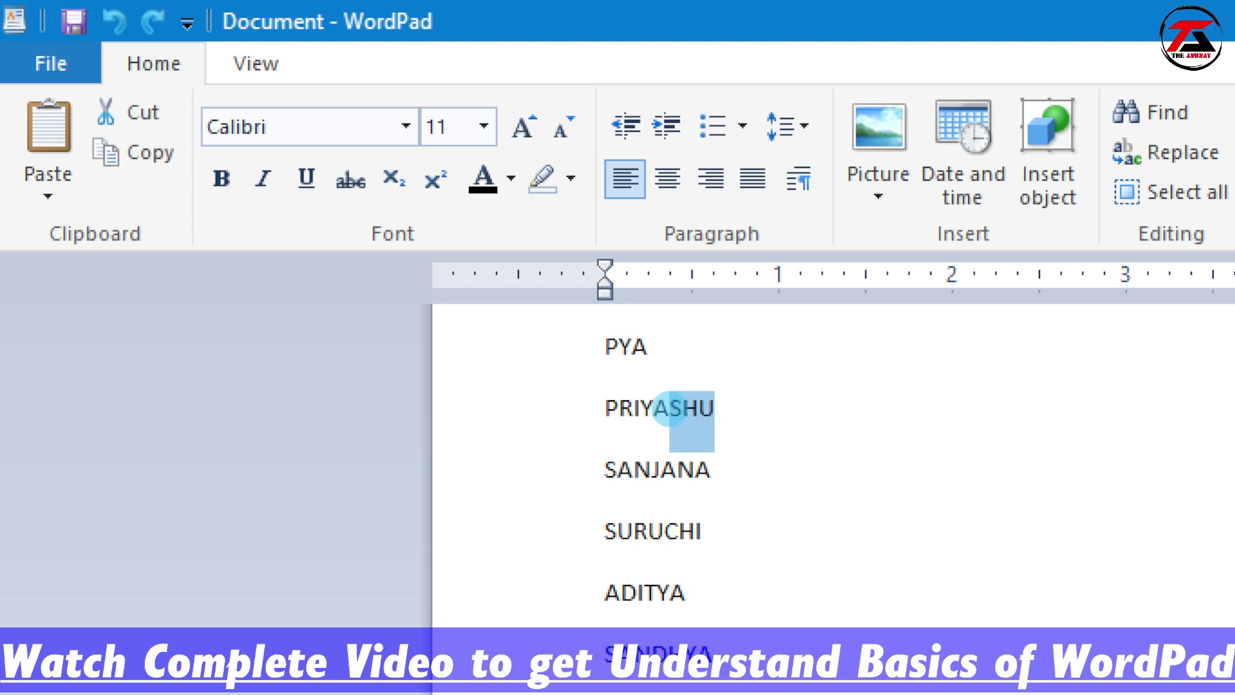
pyautogui.click(669, 409)
pyautogui.write('N')
# Retype the end of the first name to restore its missing letters, undoing and redoing the change once.
pyautogui.press('Up')
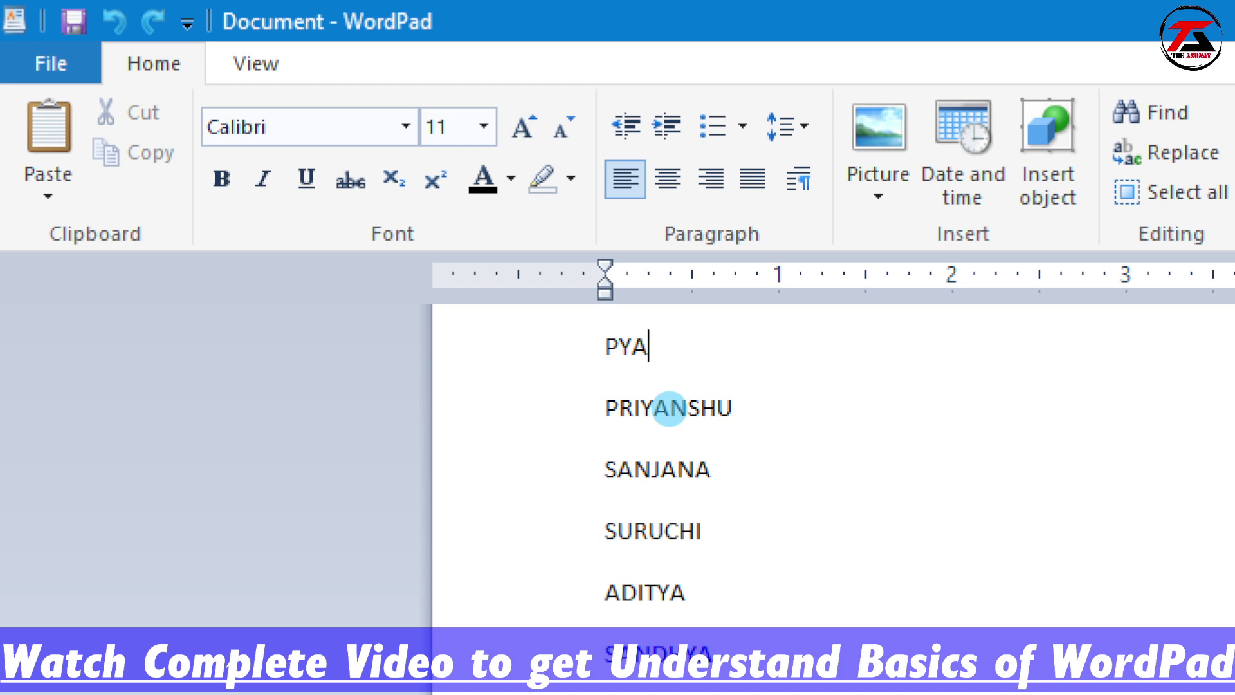
pyautogui.press('BackSpace')
pyautogui.press('BackSpace')
pyautogui.write('RO')
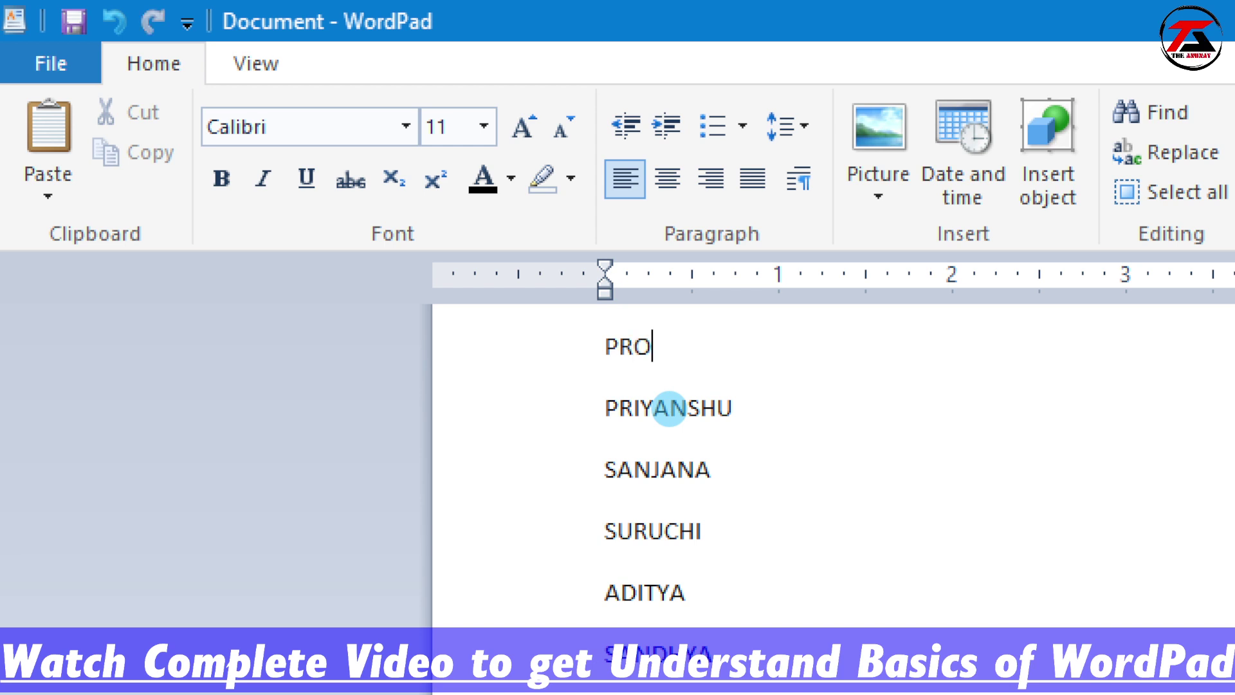
pyautogui.press('BackSpace')
pyautogui.write('IYA')
pyautogui.hotkey('ctrl', 'z')
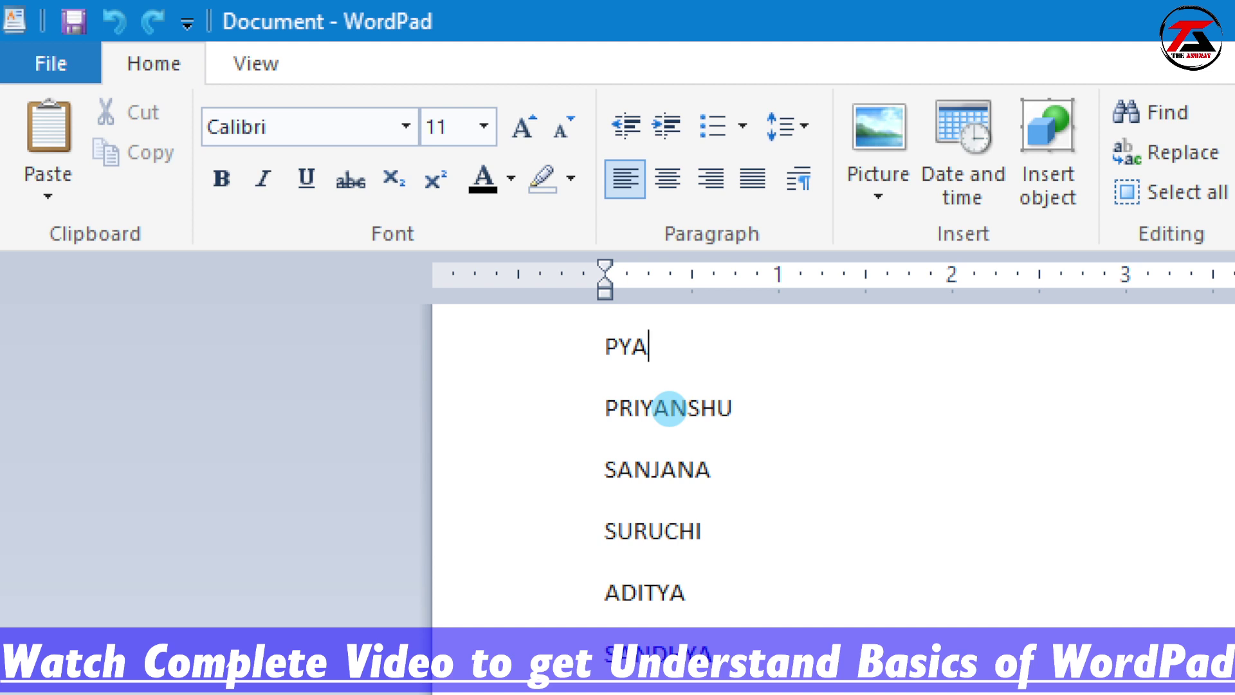
pyautogui.hotkey('ctrl', 'y')
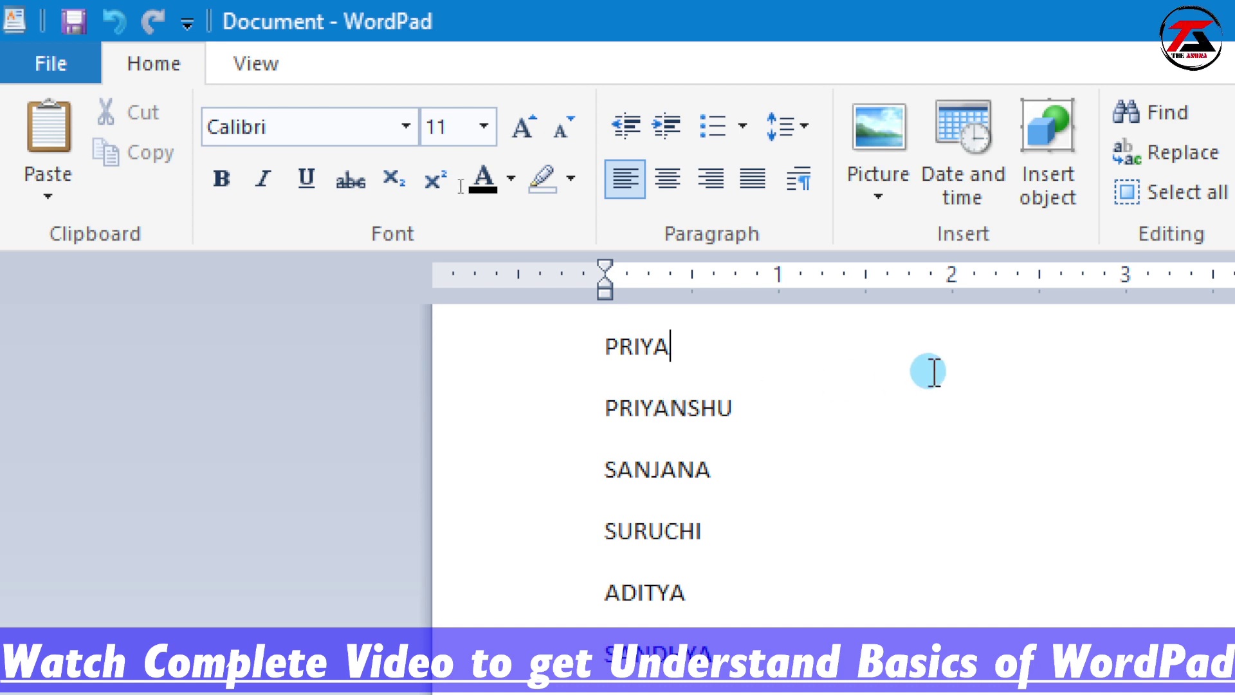
# Cut the name on the first line, undo the cut and clear the selection.
pyautogui.click(560, 367)
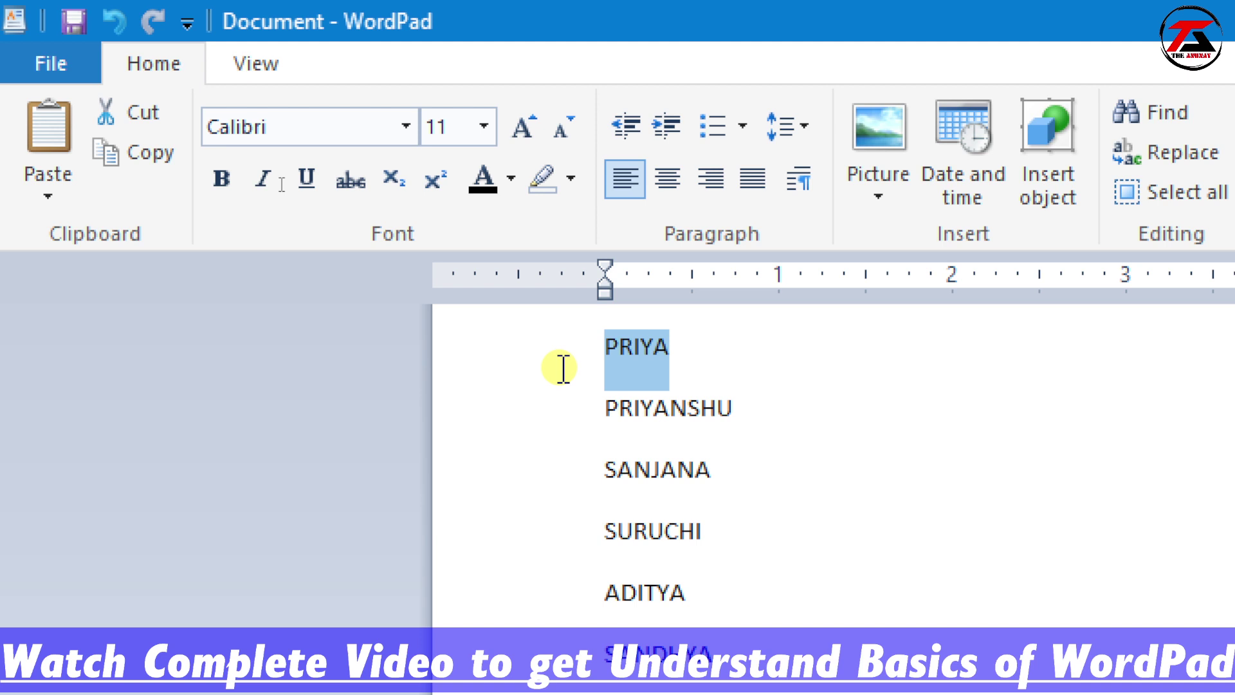
pyautogui.click(121, 115)
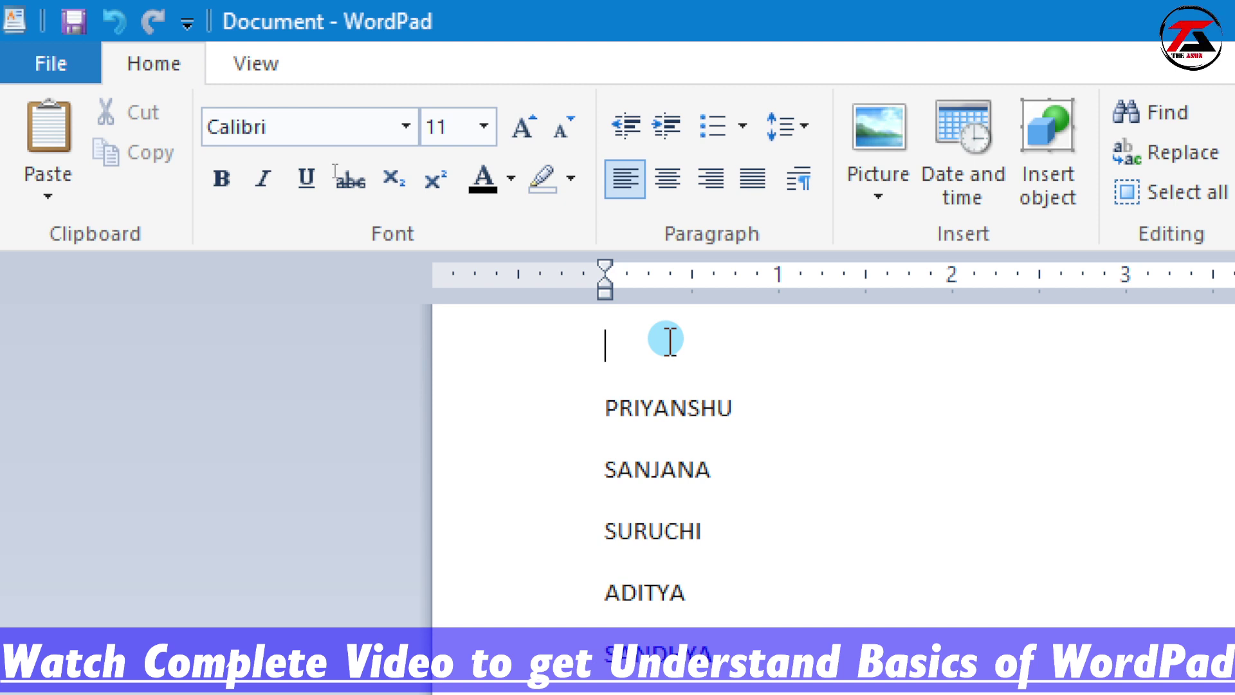
pyautogui.hotkey('ctrl', 'z')
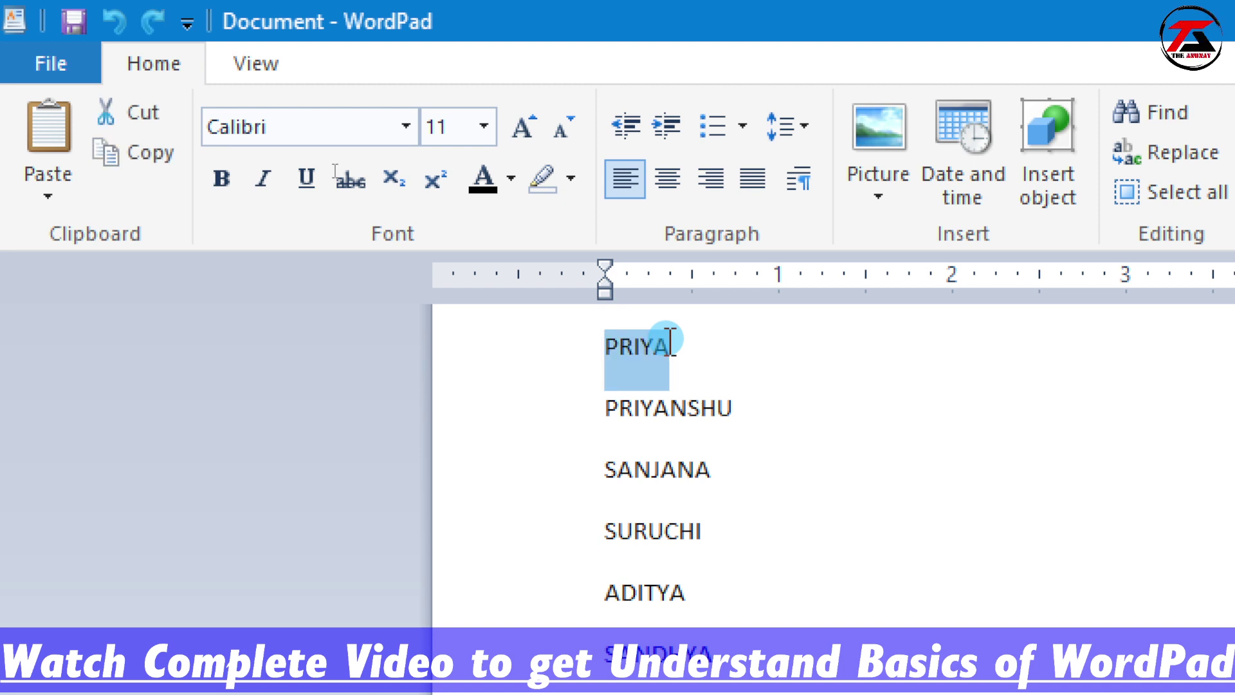
pyautogui.press('Left')
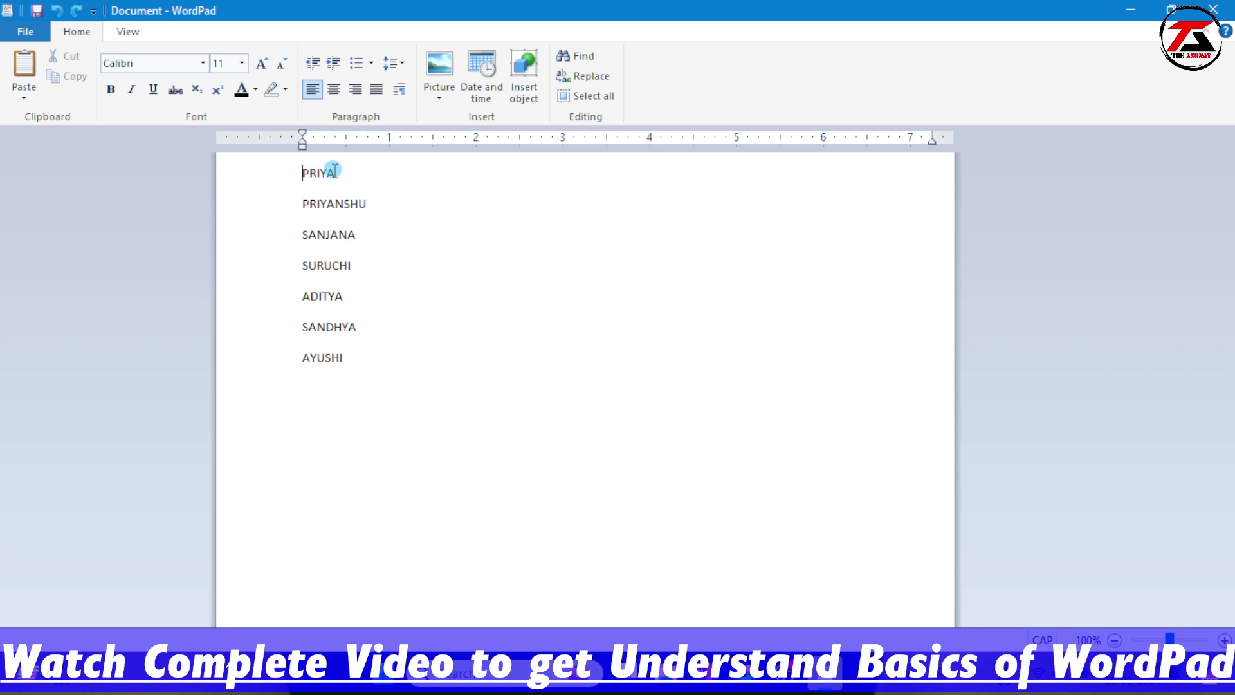
# Select all the text in the document twice, clearing the selection each time.
pyautogui.hotkey('ctrl', 'a')
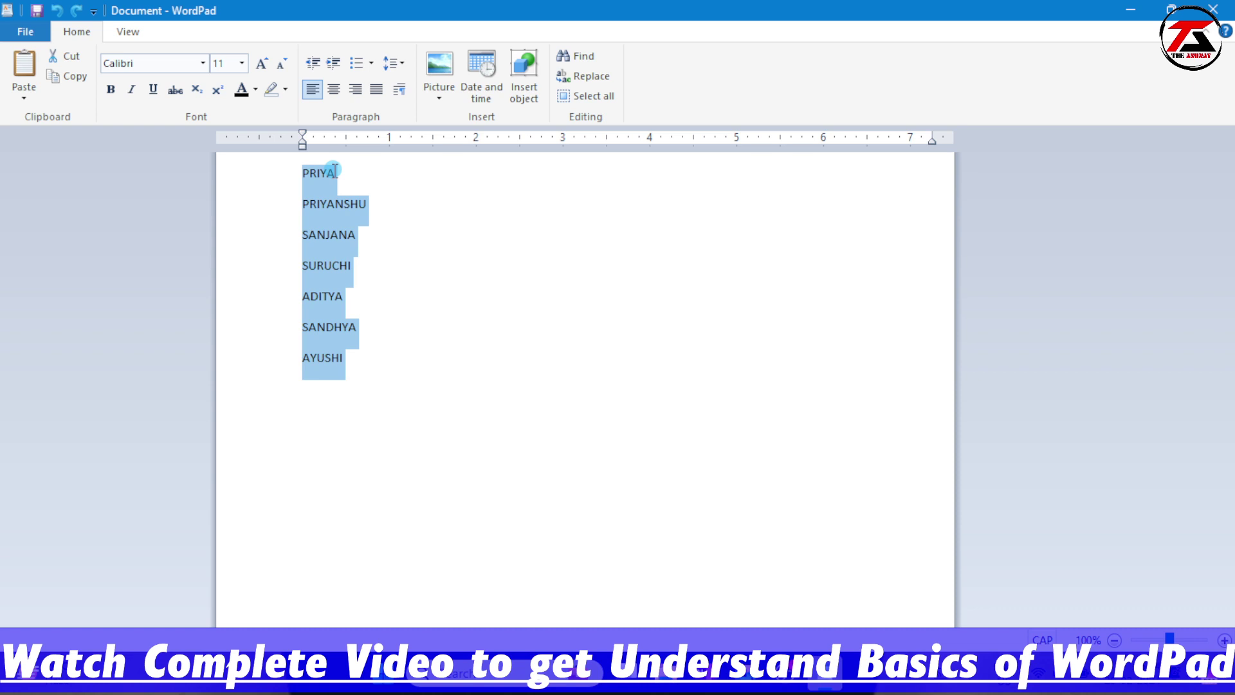
pyautogui.click(334, 172)
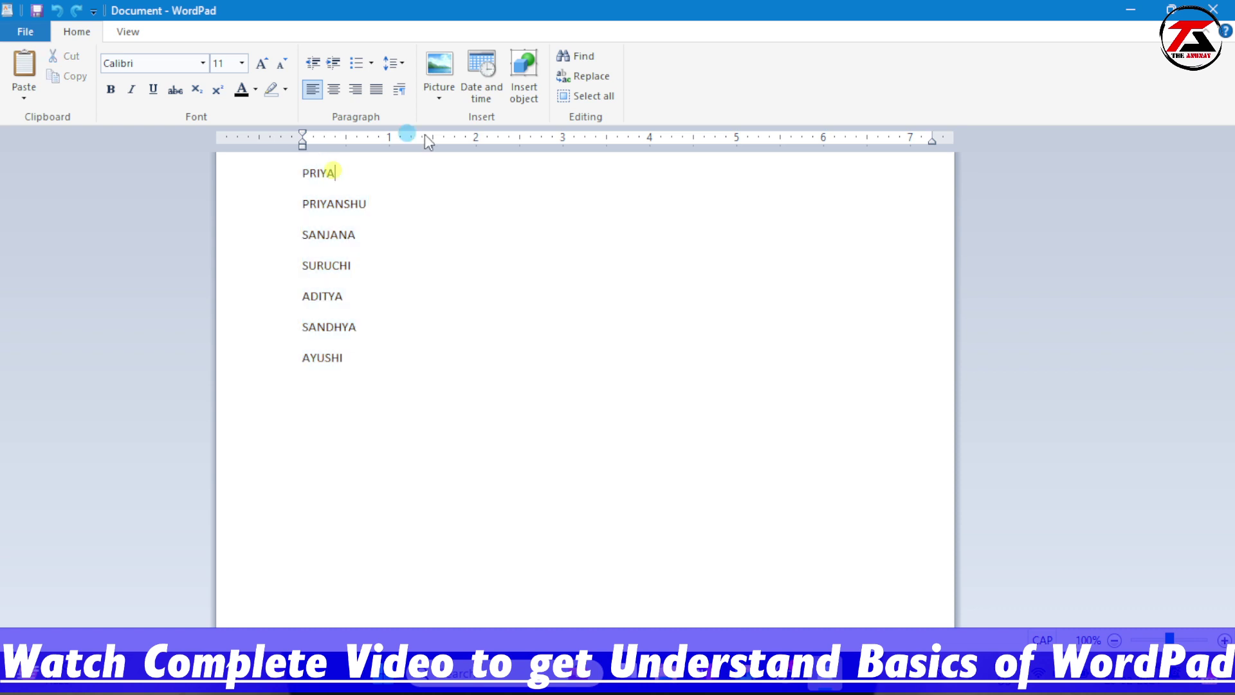
pyautogui.click(584, 98)
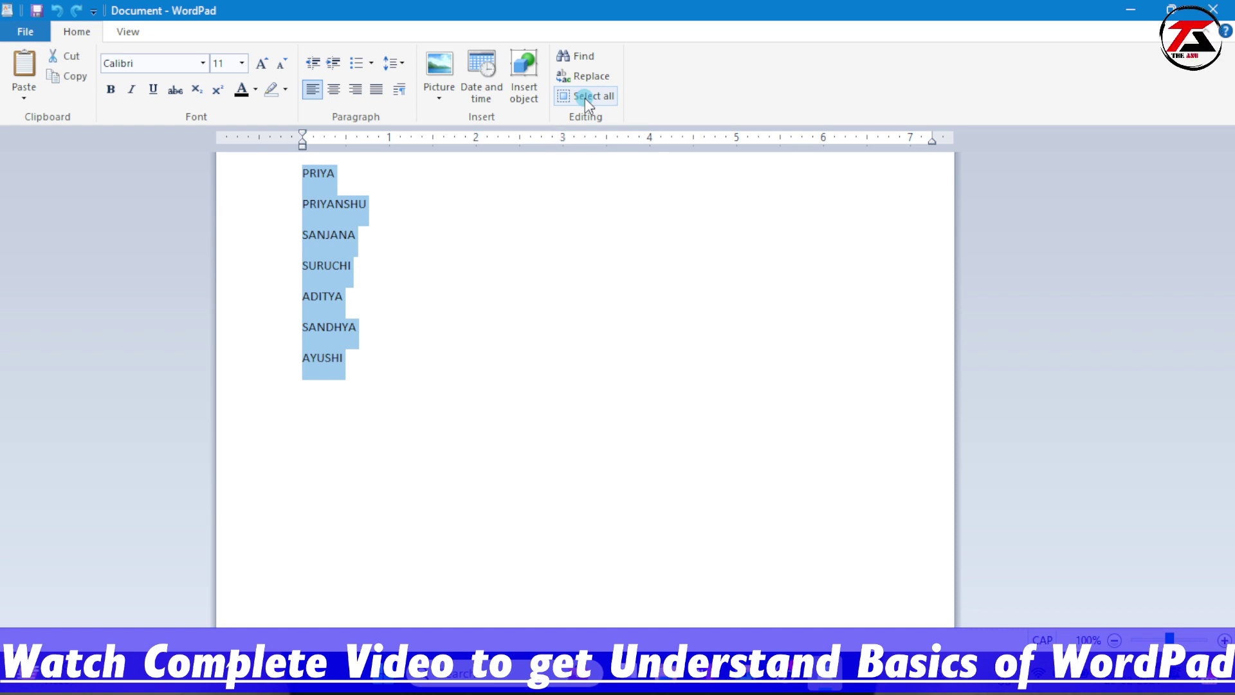
pyautogui.click(455, 251)
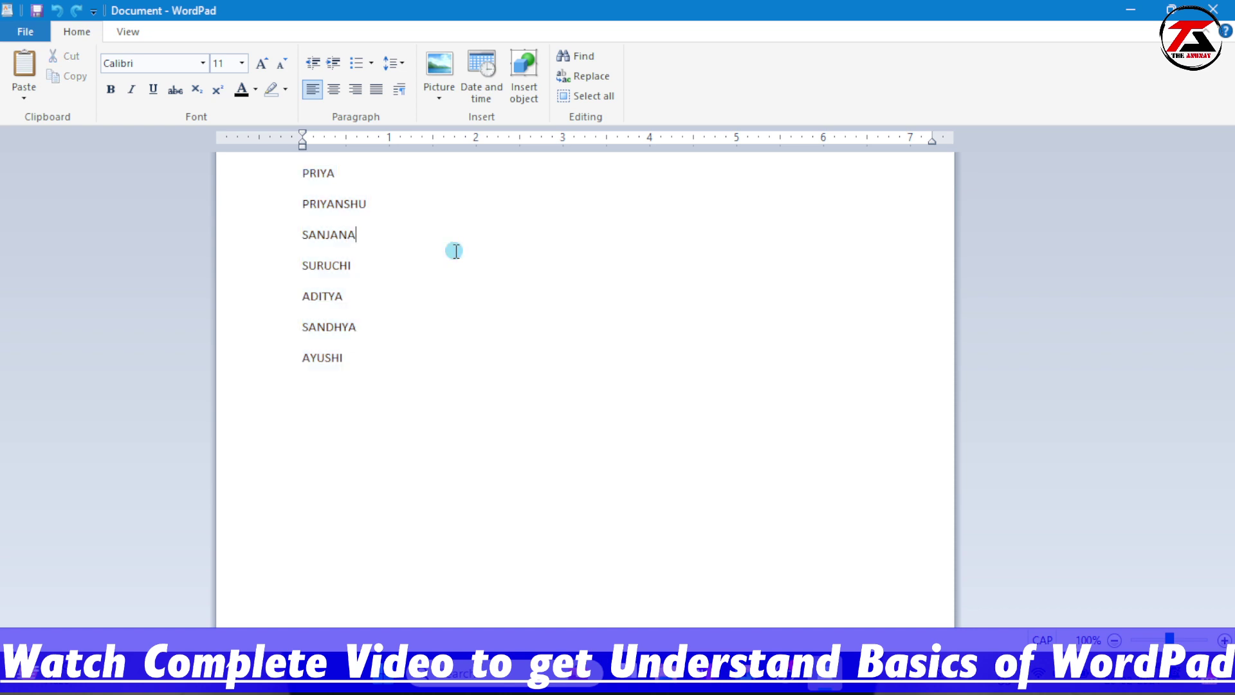
# Select the first name in the list repeatedly as a single word, clearing the selection each time.
pyautogui.click(346, 179)
pyautogui.click(315, 179)
pyautogui.doubleClick(313, 175)
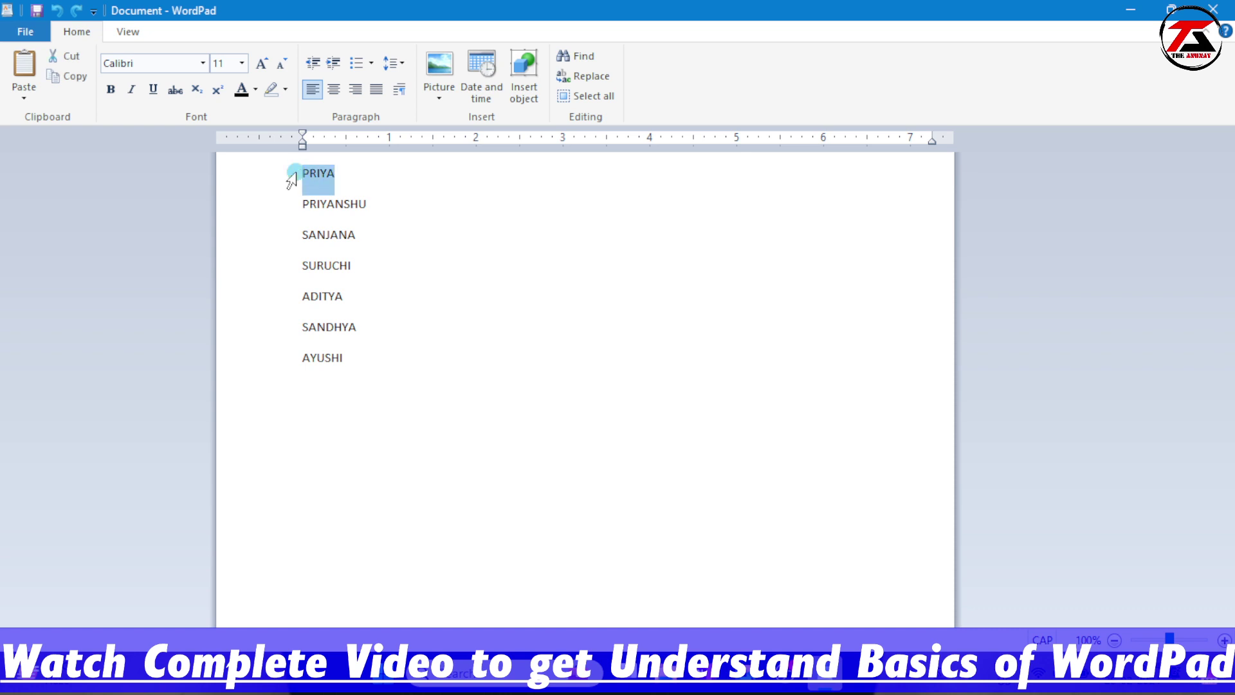
pyautogui.click(293, 175)
pyautogui.click(308, 174)
pyautogui.doubleClick(309, 174)
pyautogui.click(309, 172)
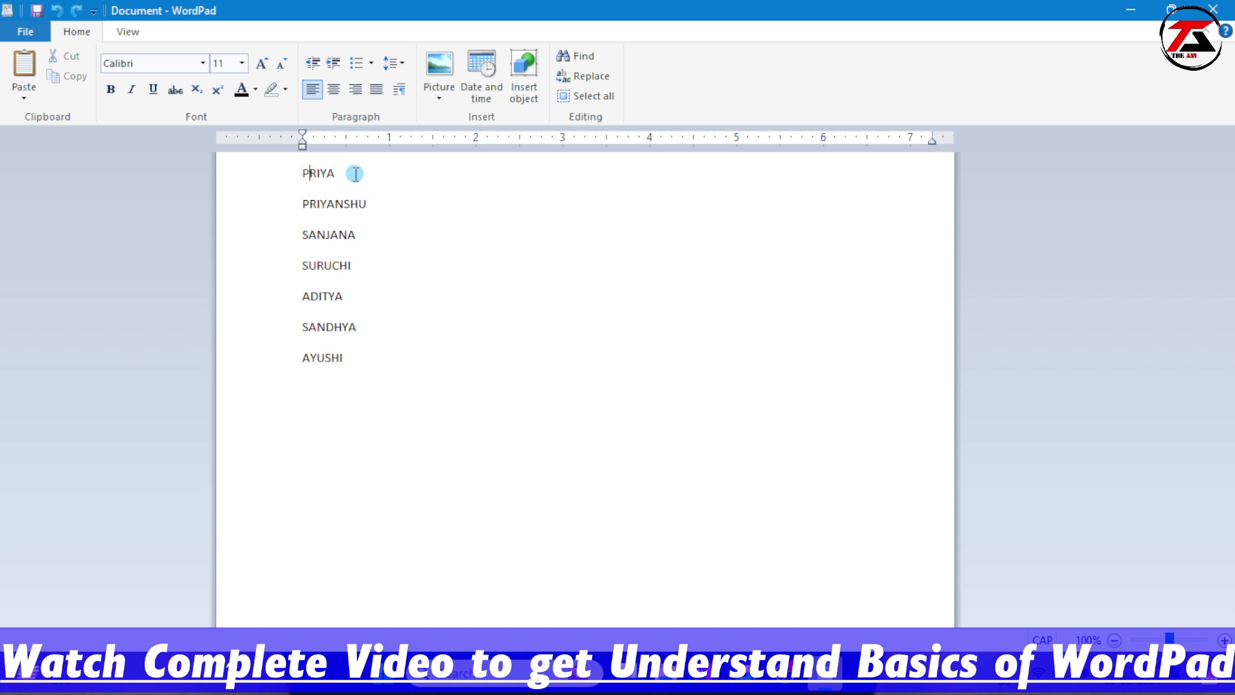
# Select the whole first line from its margin repeatedly, clearing the selection each time.
pyautogui.click(291, 173)
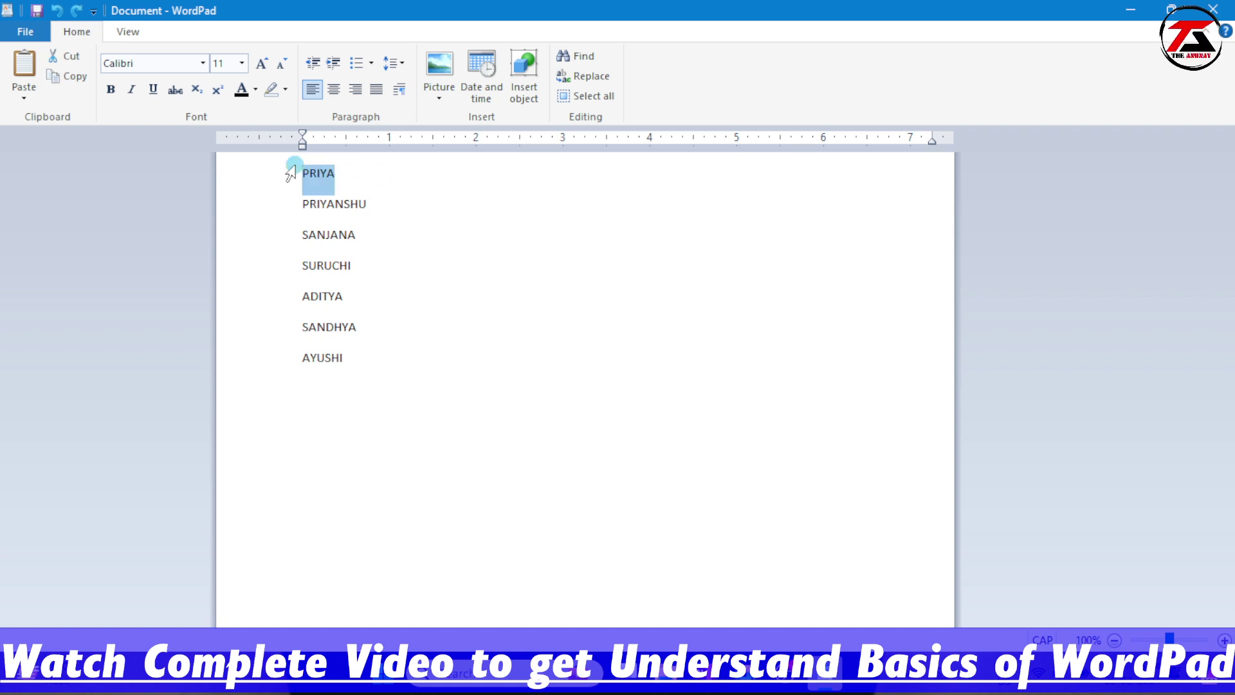
pyautogui.doubleClick(290, 174)
pyautogui.click(303, 175)
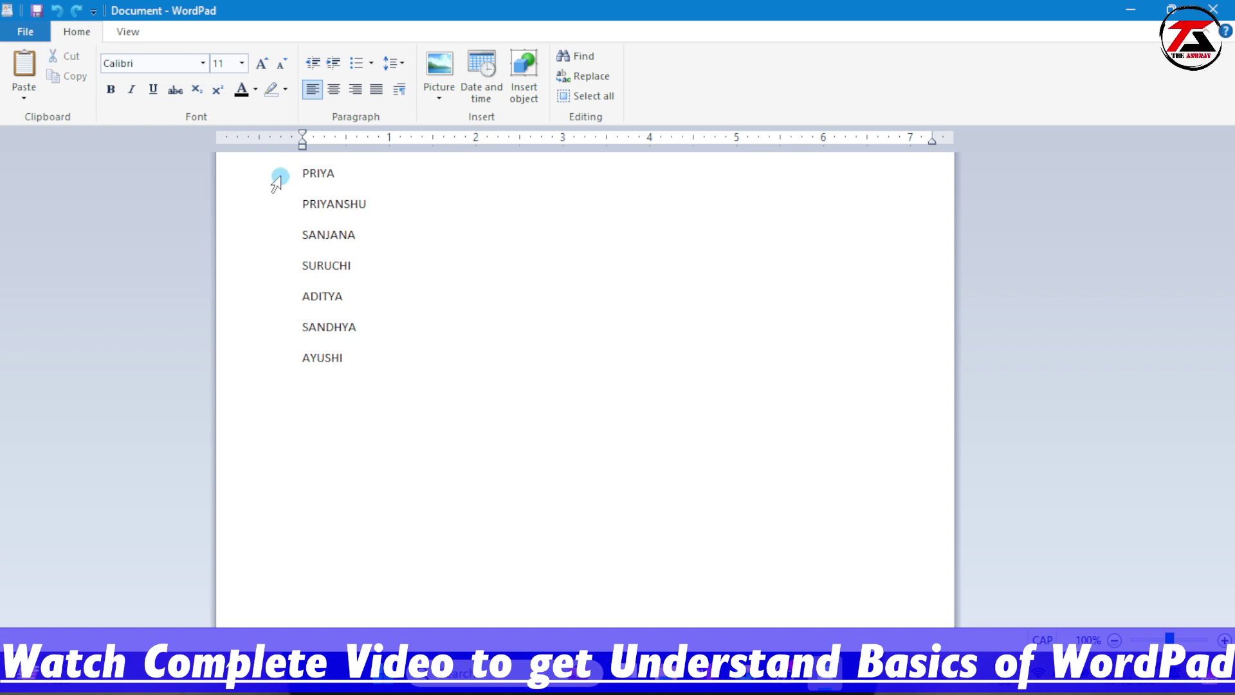
pyautogui.click(280, 176)
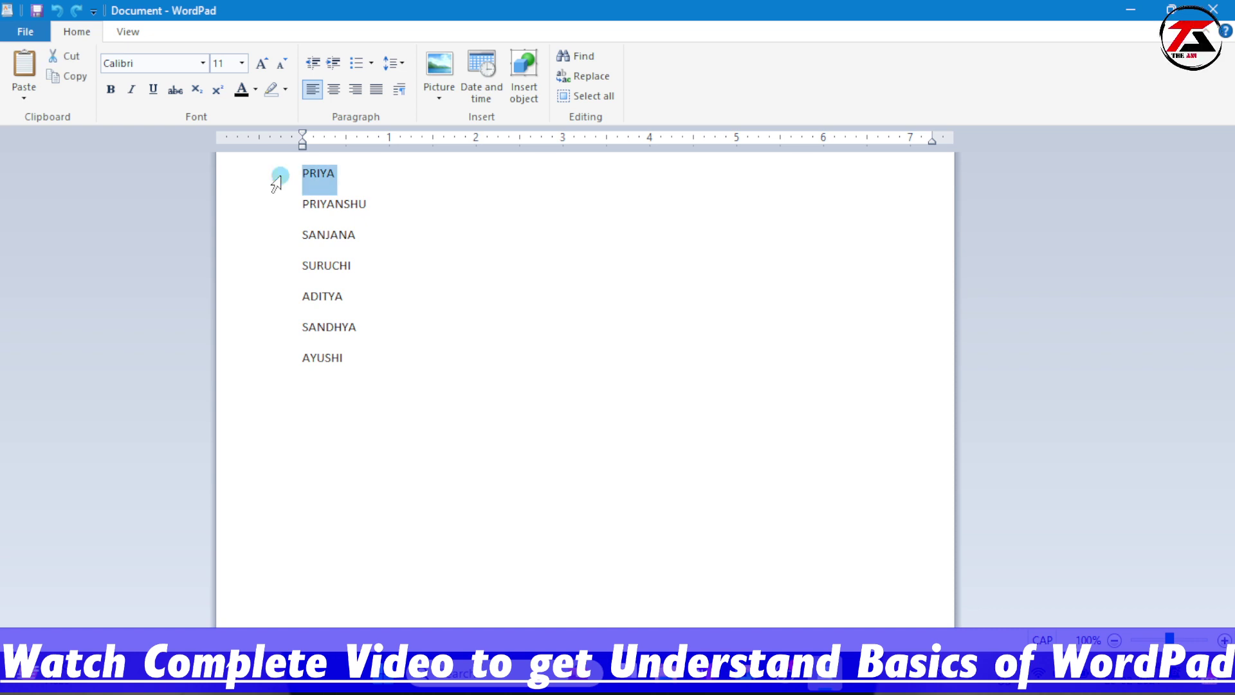
pyautogui.click(321, 174)
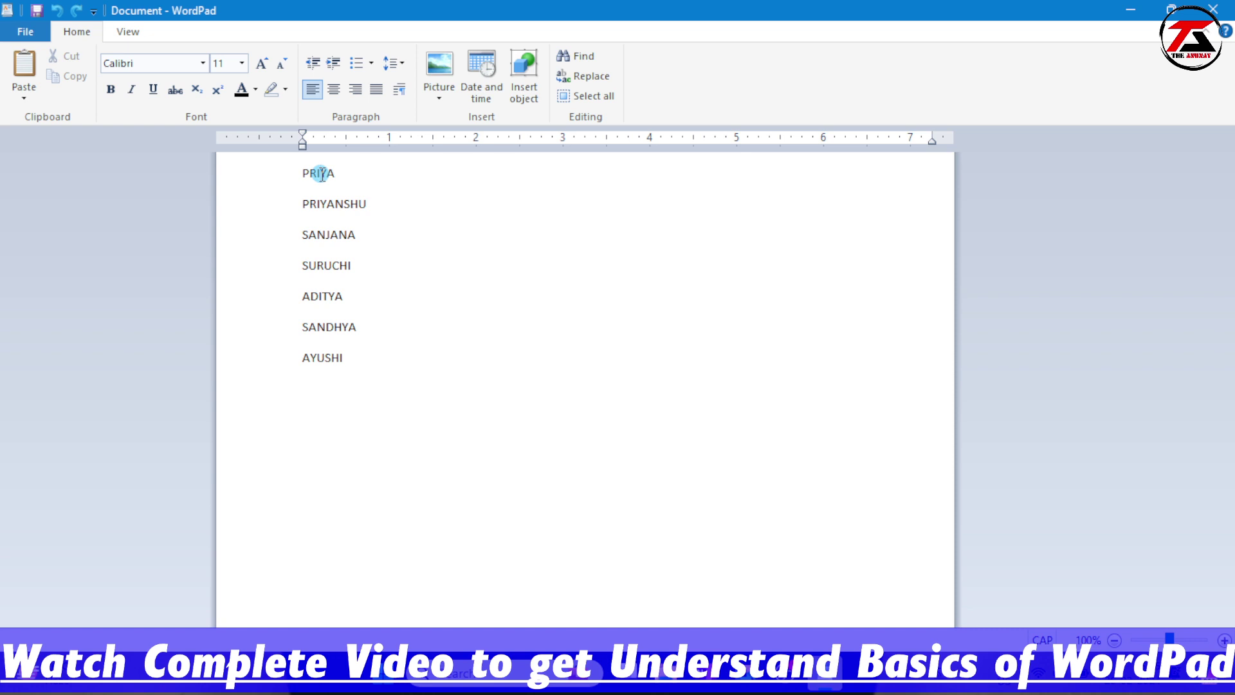
# Select the first name as a word, as a whole line and by sweeping across it, ending with the name selected.
pyautogui.doubleClick(319, 174)
pyautogui.click(342, 175)
pyautogui.moveTo(343, 175)
pyautogui.mouseDown()
pyautogui.moveTo(298, 177)
pyautogui.moveTo(341, 175)
pyautogui.mouseUp()
pyautogui.click(253, 175)
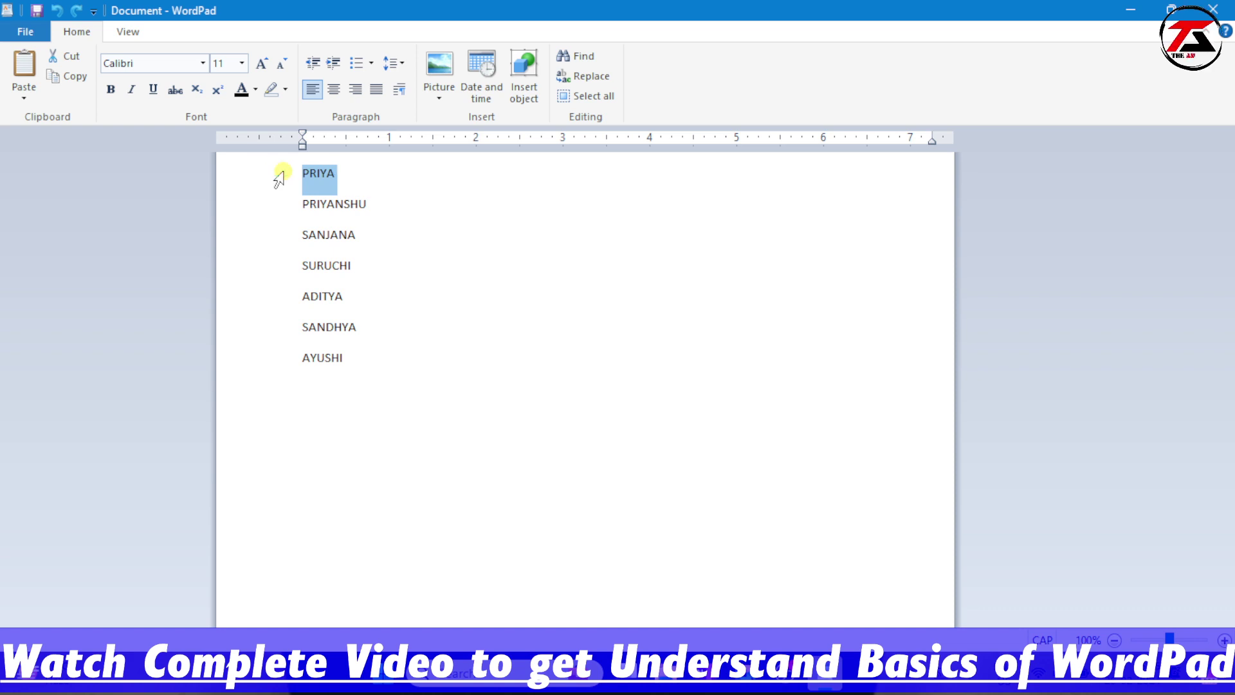
pyautogui.moveTo(295, 174); pyautogui.dragTo(382, 188)
pyautogui.click(353, 175)
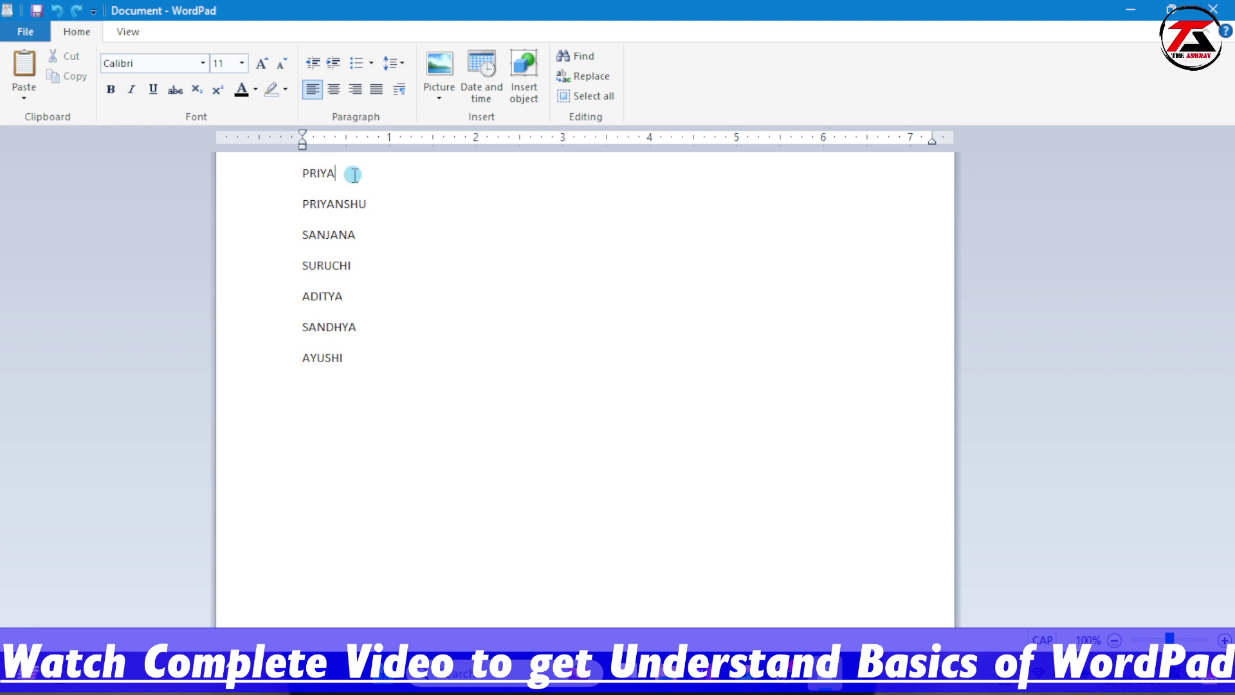
pyautogui.doubleClick(353, 175)
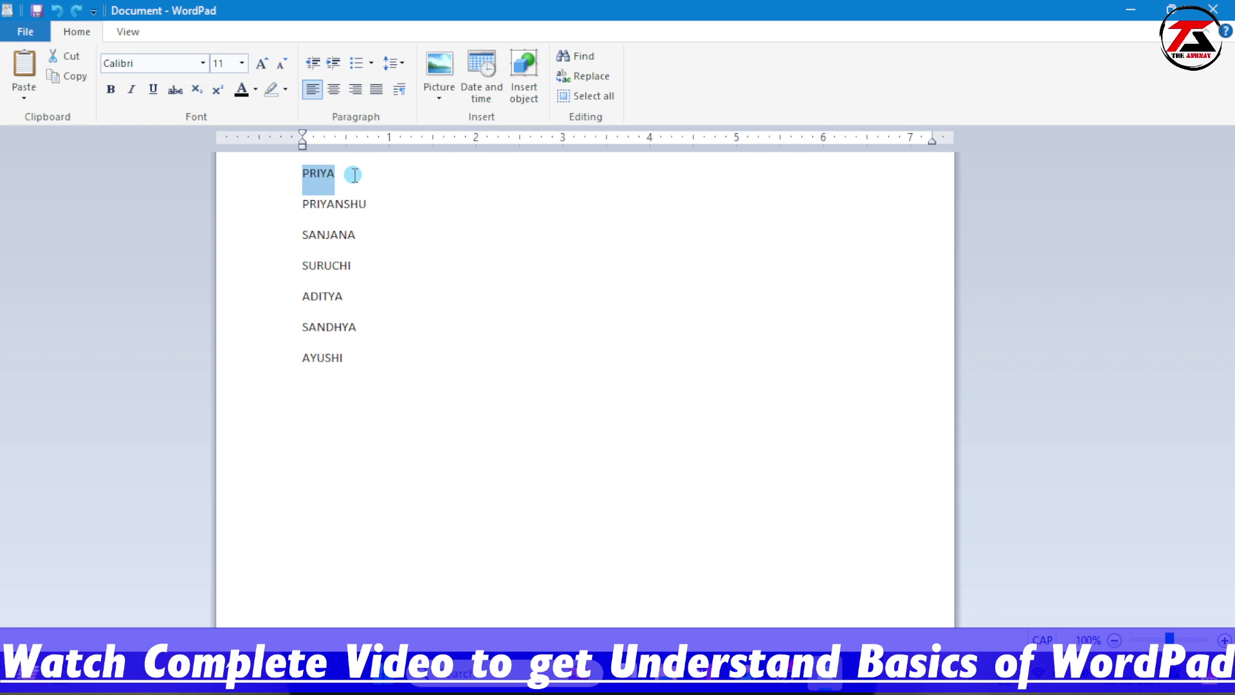
# Select the first name in the list twice as a single word, clearing the selection each time.
pyautogui.click(354, 174)
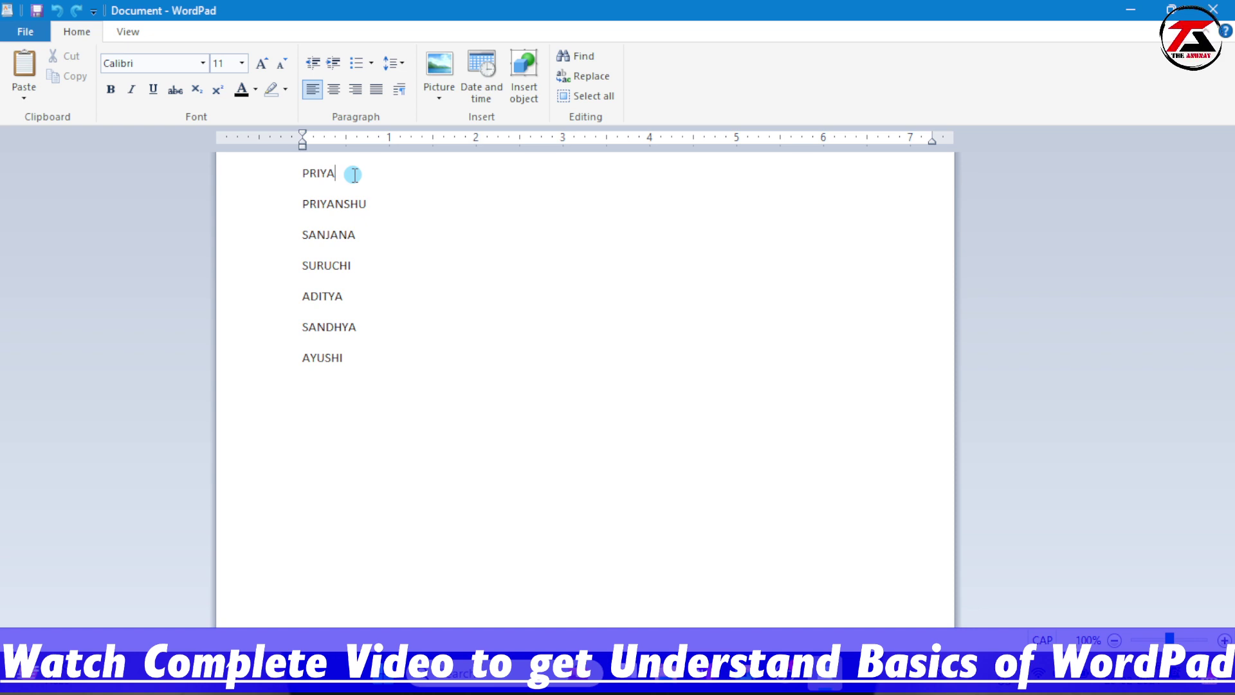
pyautogui.doubleClick(354, 175)
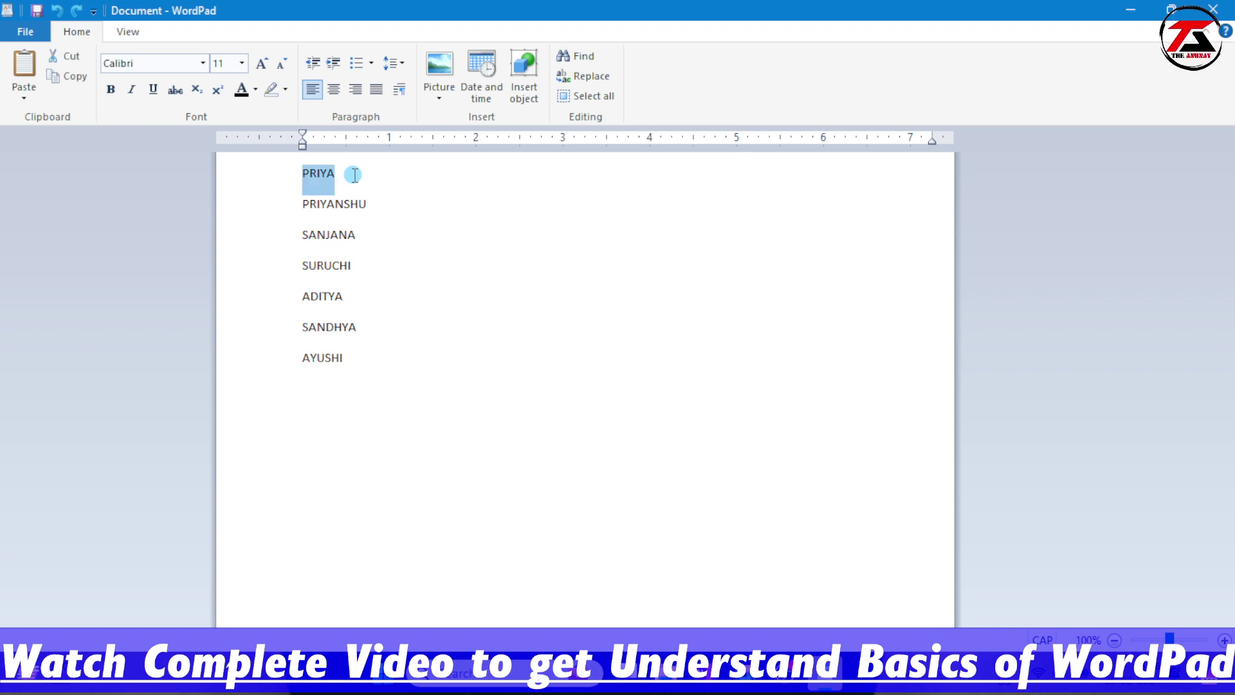
pyautogui.click(354, 175)
pyautogui.doubleClick(354, 175)
pyautogui.click(354, 175)
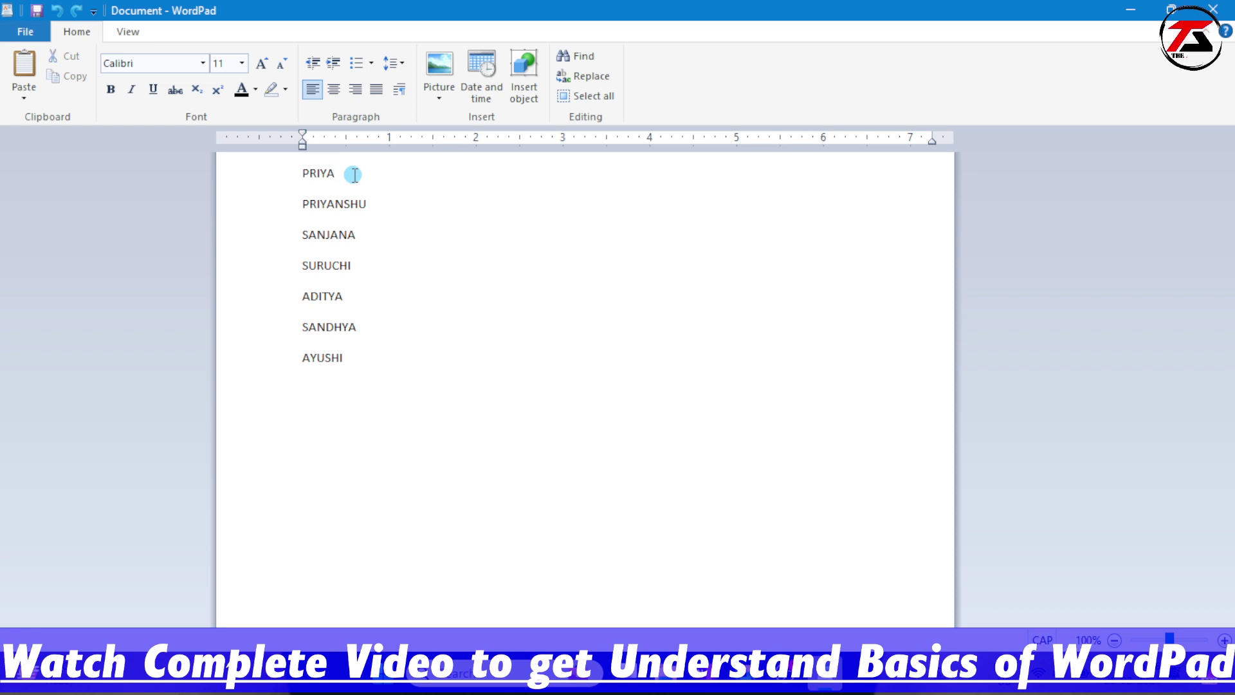
# Copy the first name in the list and paste it on a new line below the last name.
pyautogui.doubleClick(354, 175)
pyautogui.hotkey('ctrl', 'c')
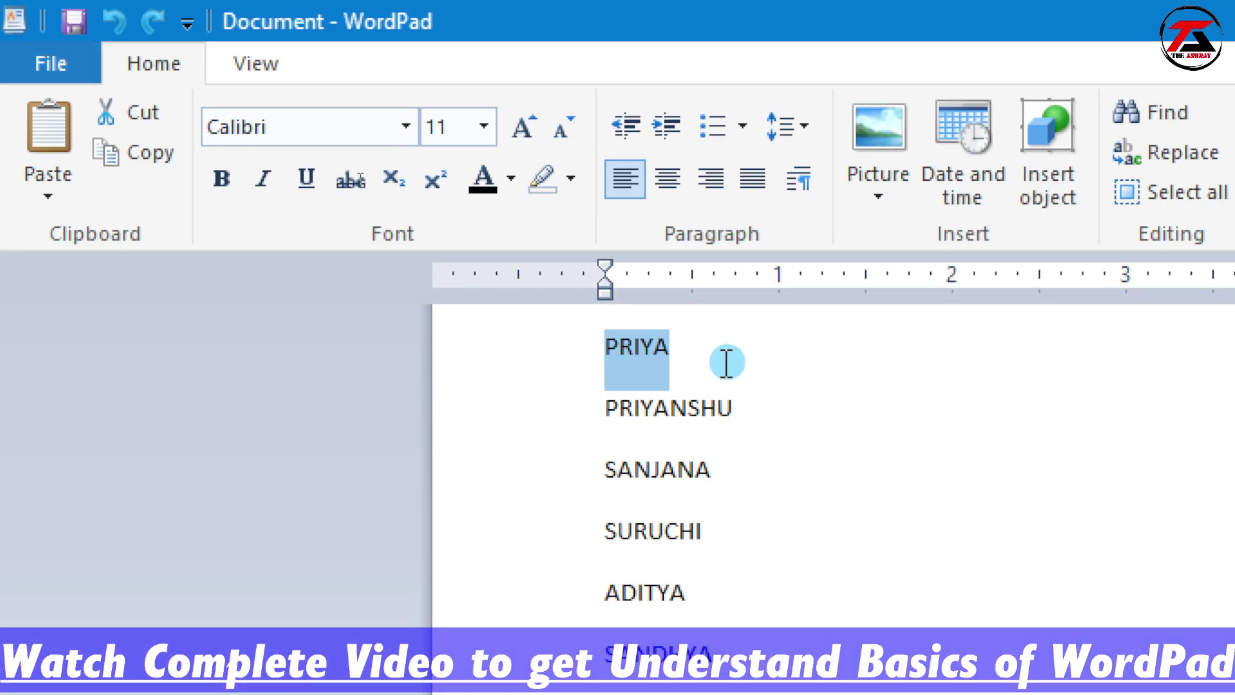
pyautogui.click(351, 180)
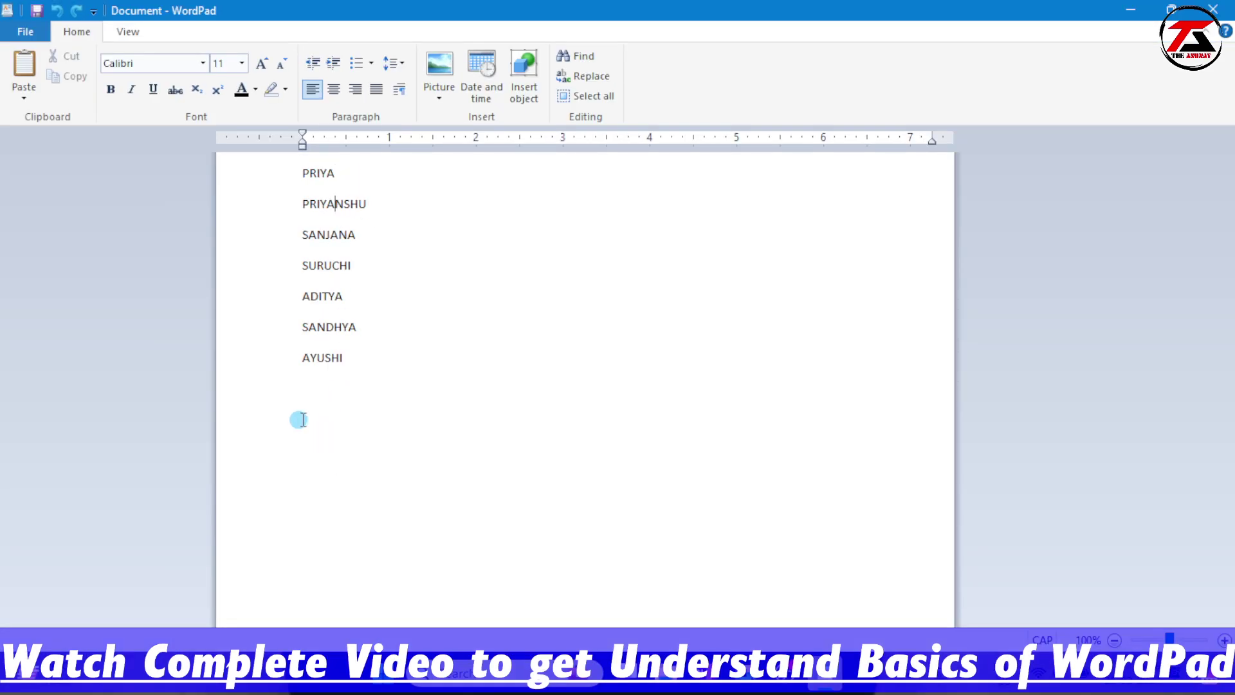
pyautogui.press('Down')
pyautogui.press('Down')
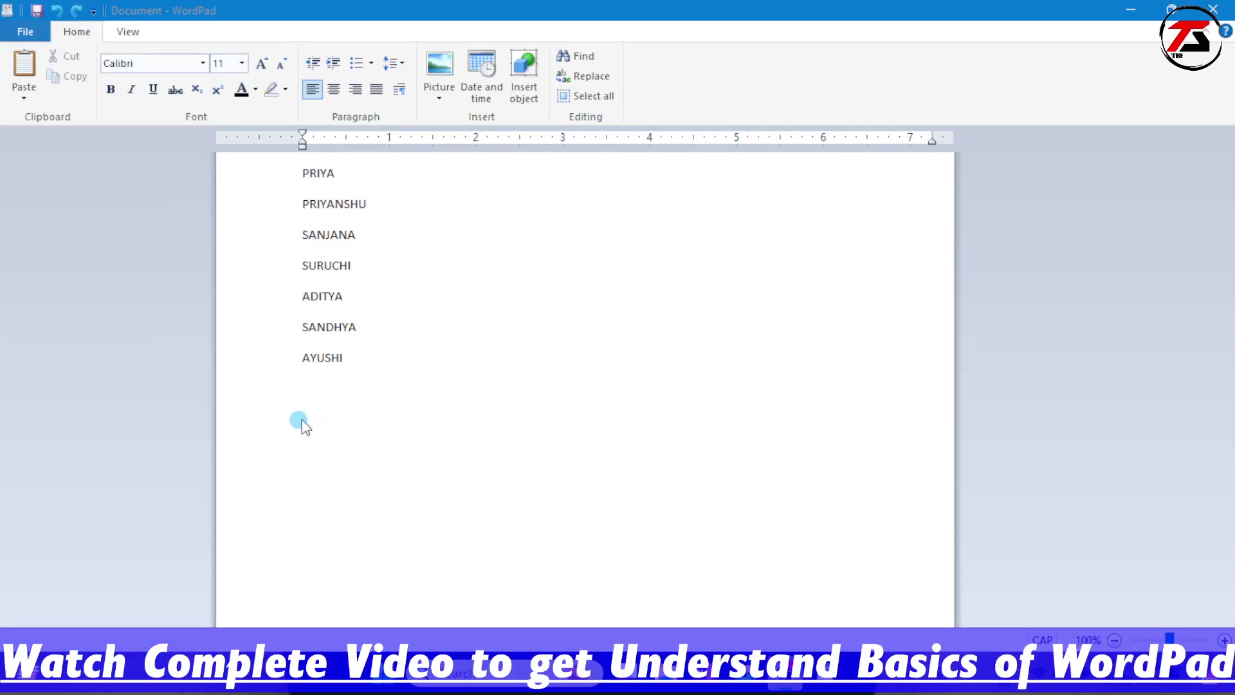
pyautogui.press('End')
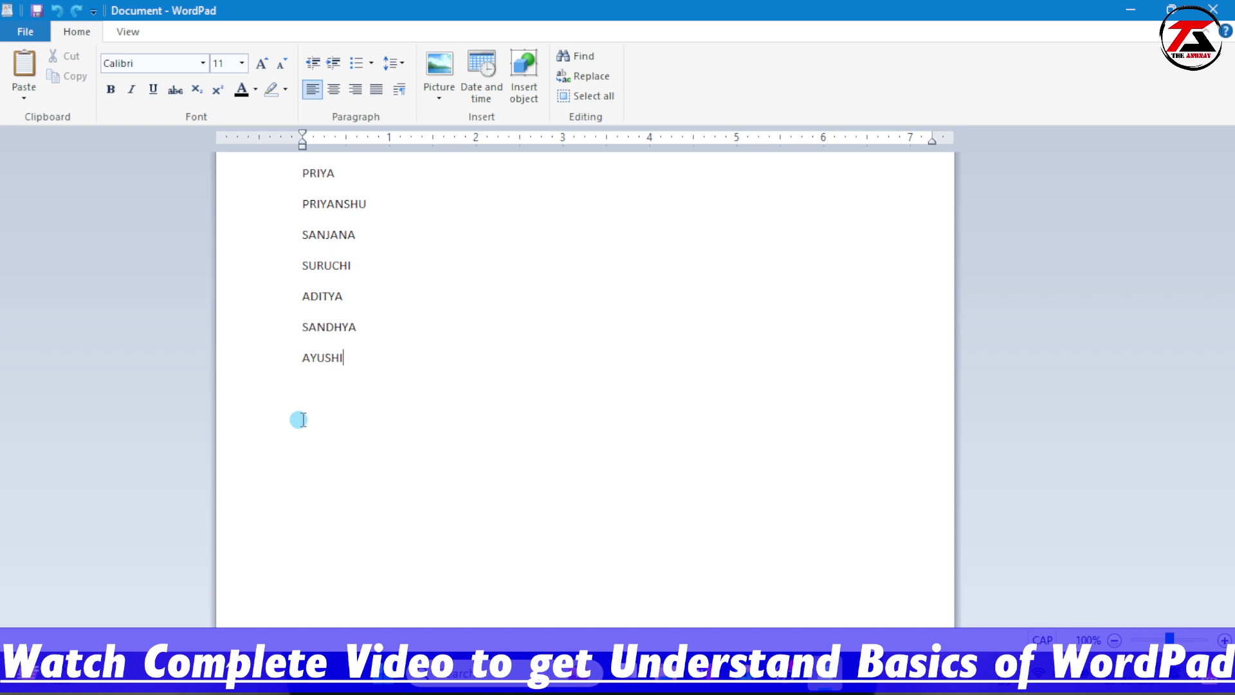
pyautogui.press('Return')
pyautogui.hotkey('ctrl', 'v')
pyautogui.press('super+d')
pyautogui.hotkey('alt', 'Tab')
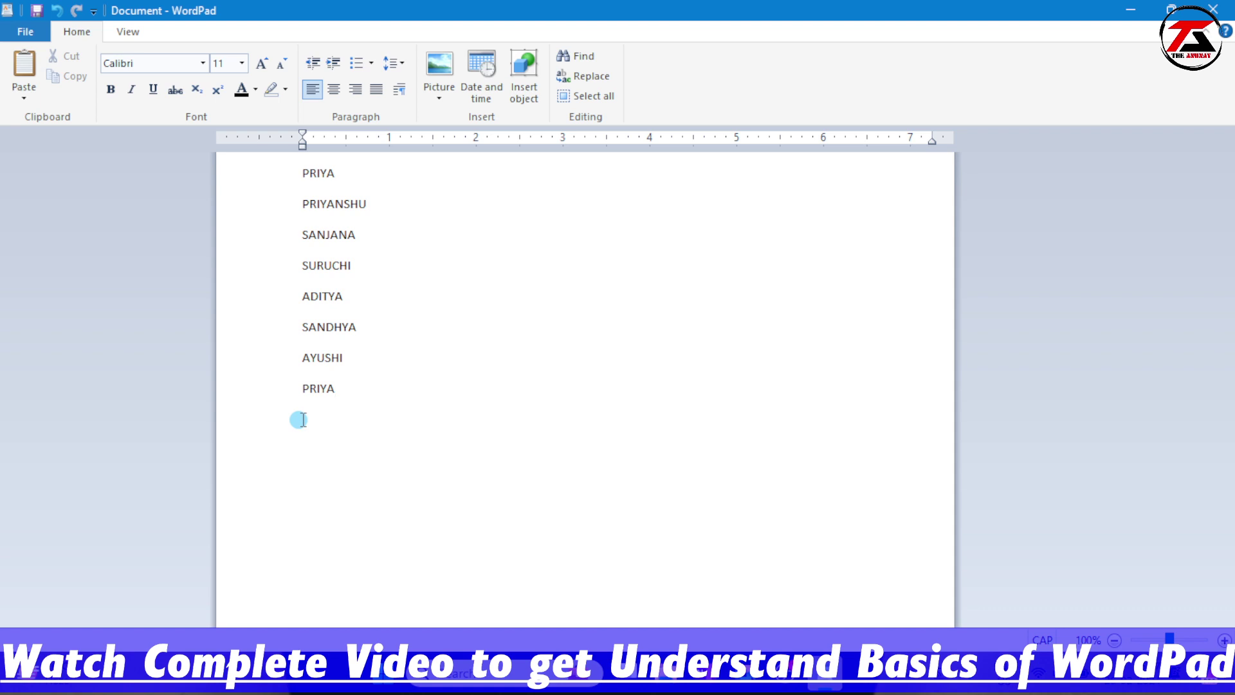
# Select the whole document repeatedly, clearing each selection by moving the cursor to the start or end of the text.
pyautogui.click(351, 390)
pyautogui.hotkey('ctrl', 'a')
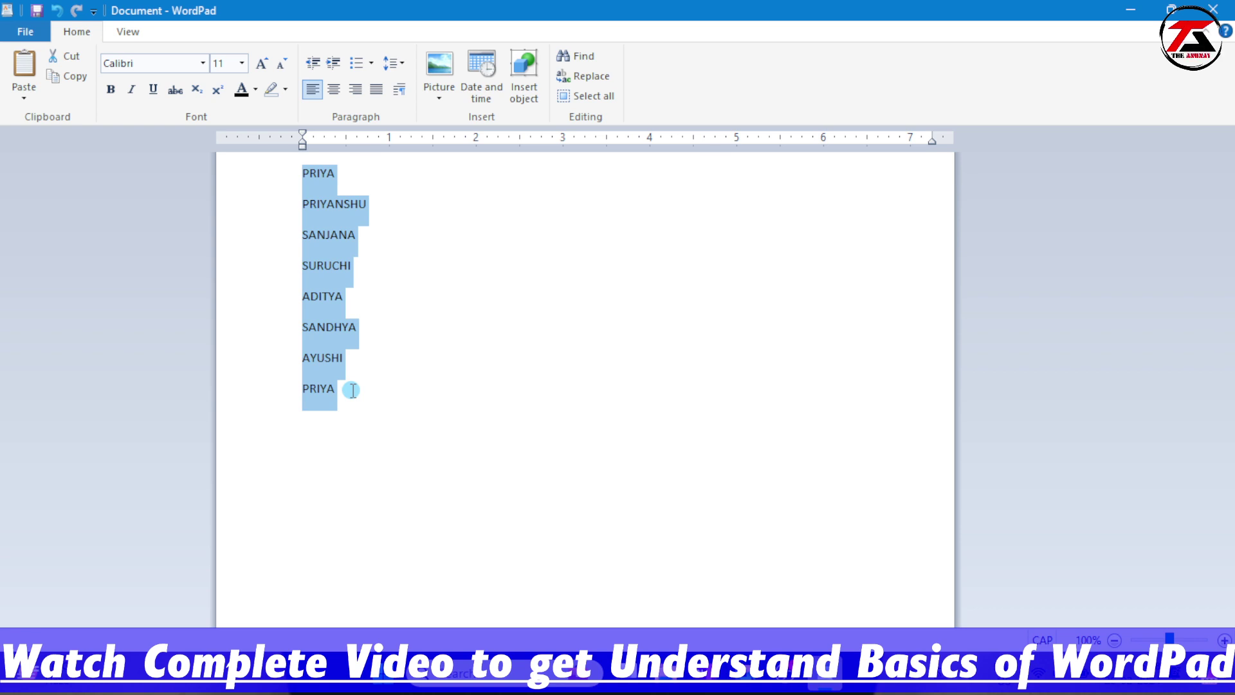
pyautogui.press('Left')
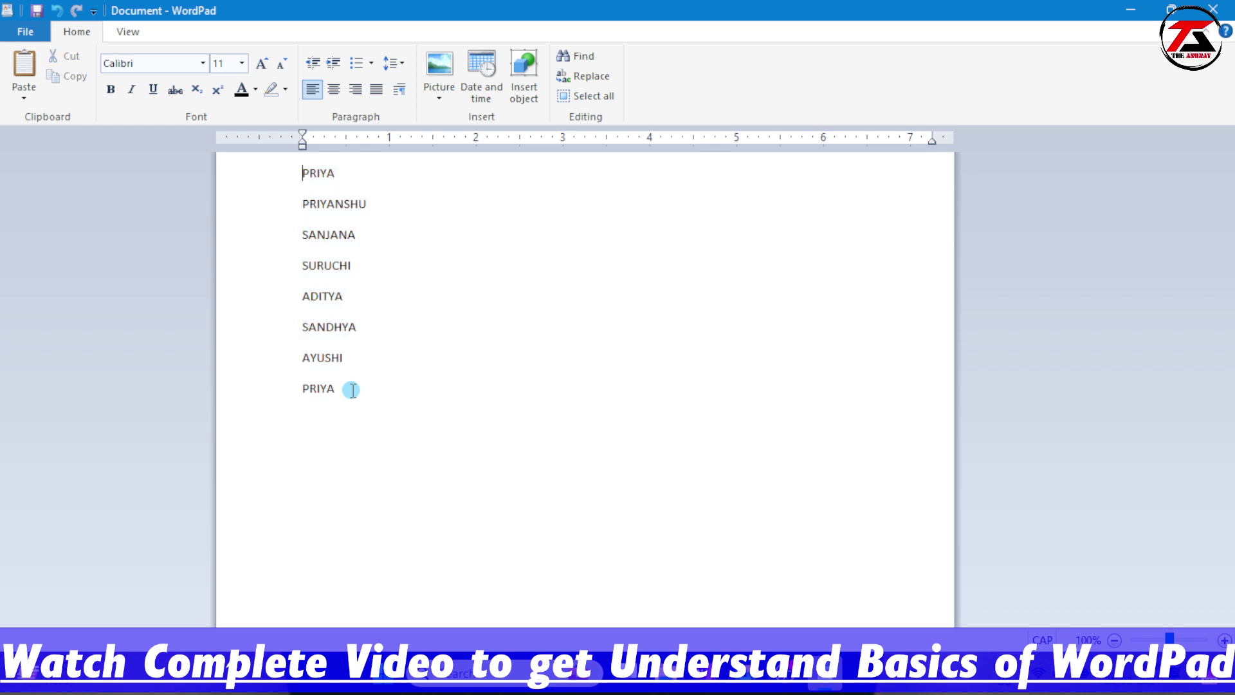
pyautogui.hotkey('ctrl', 'a')
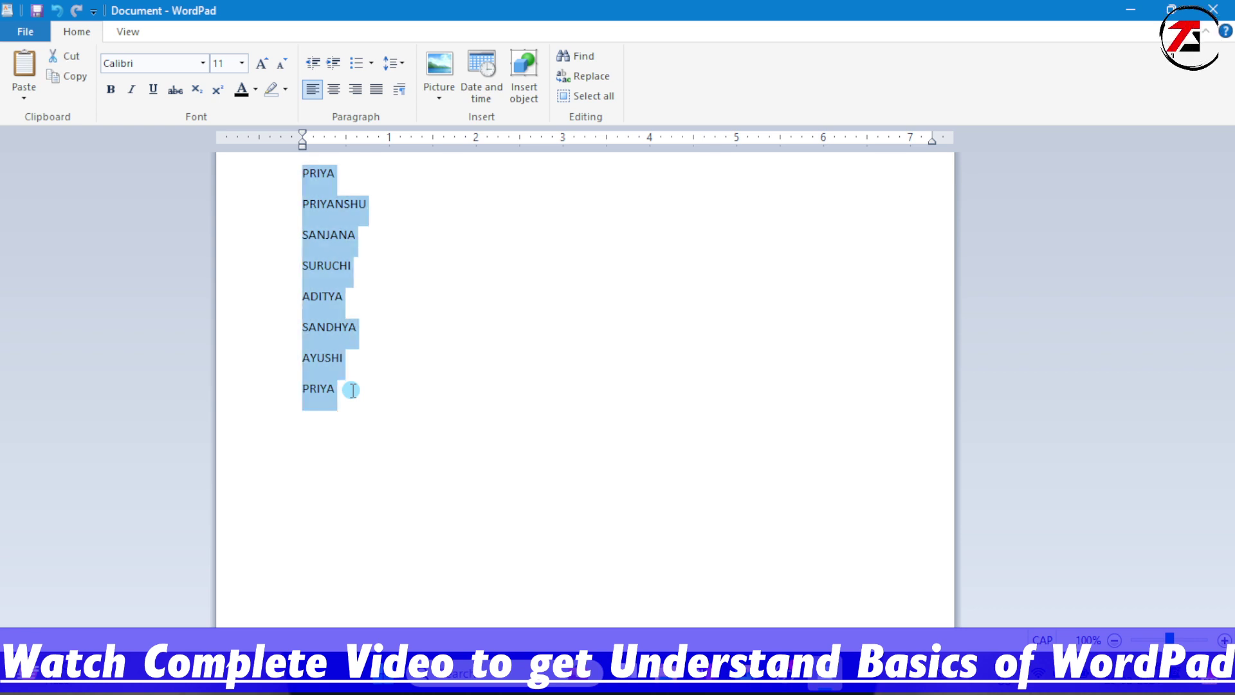
pyautogui.press('Right')
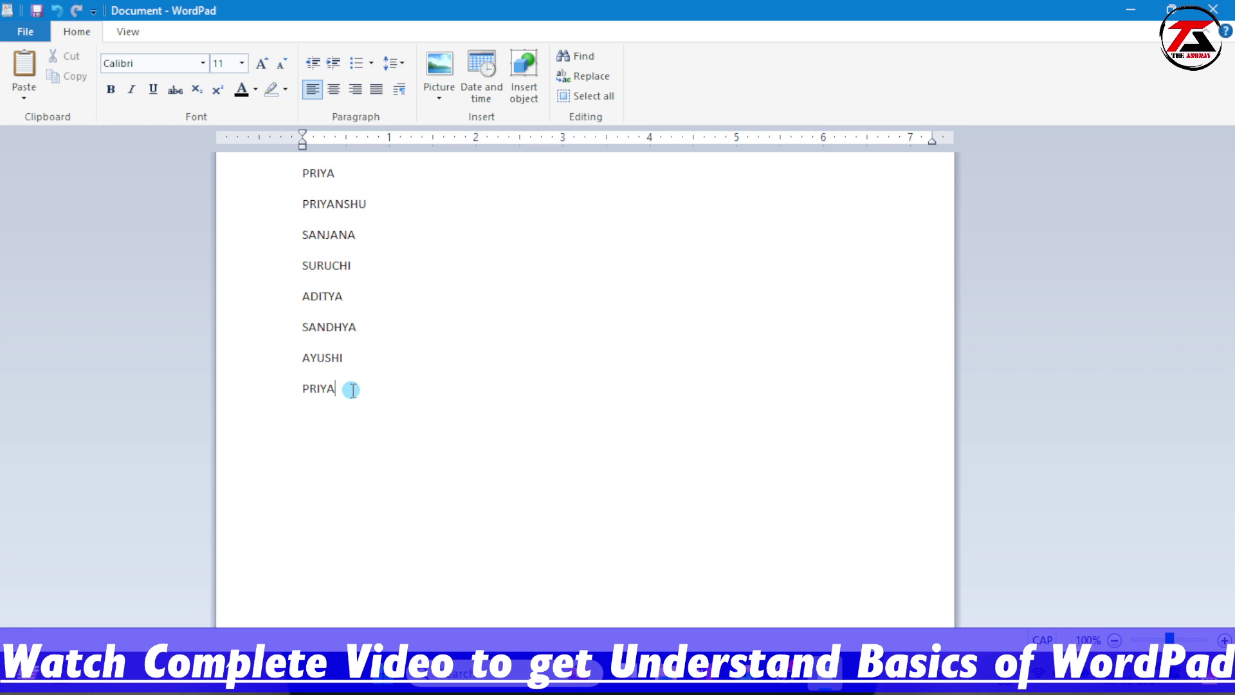
pyautogui.hotkey('ctrl', 'a')
pyautogui.press('Left')
pyautogui.hotkey('ctrl', 'a')
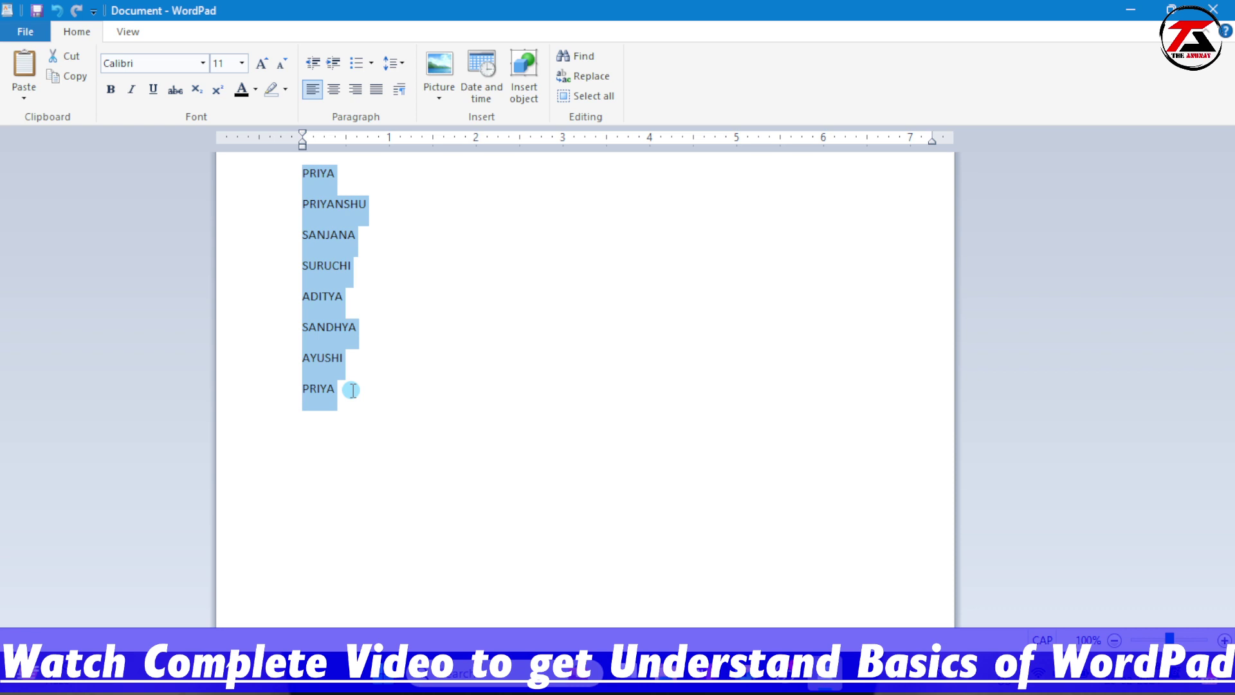
pyautogui.press('Left')
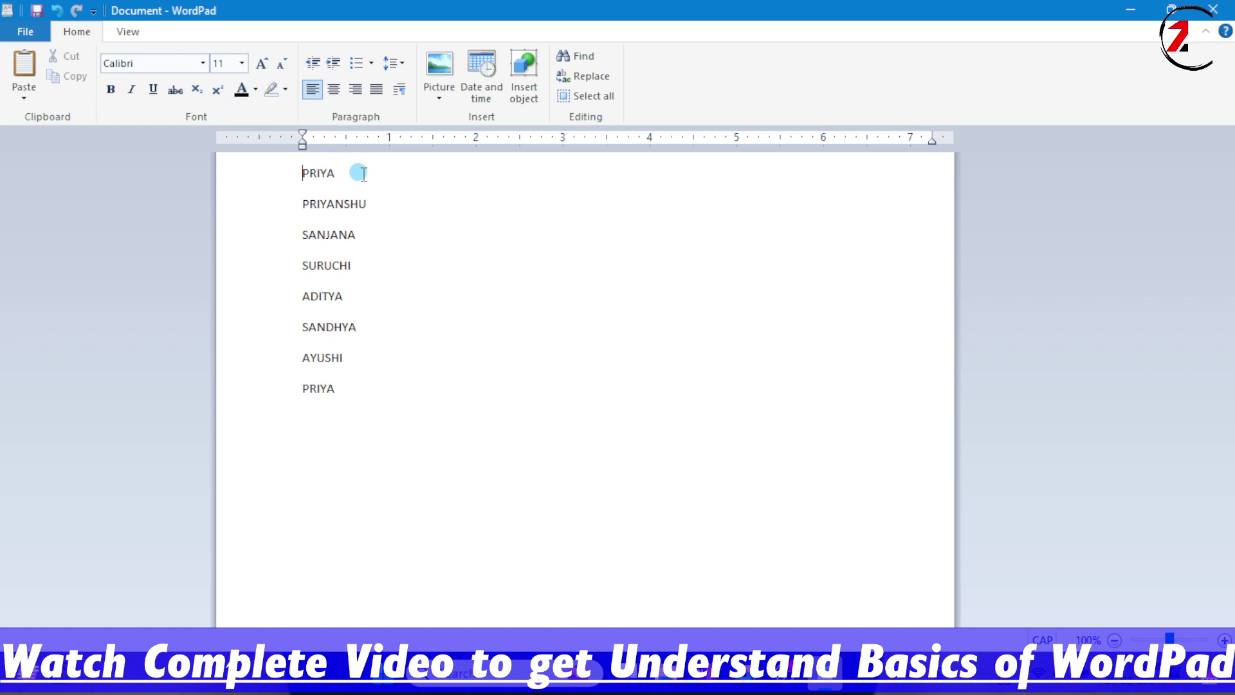
# Show the desktop, refresh it, and return to the WordPad document.
pyautogui.click(390, 265)
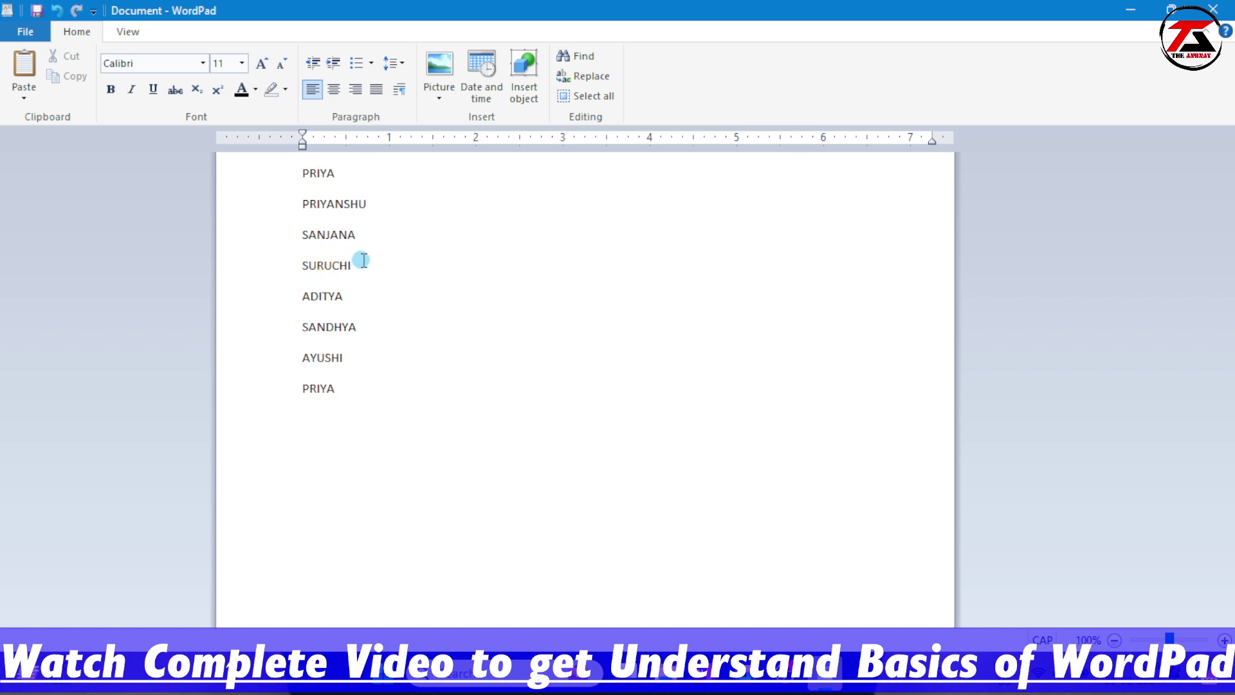
pyautogui.hotkey('alt', 'Tab')
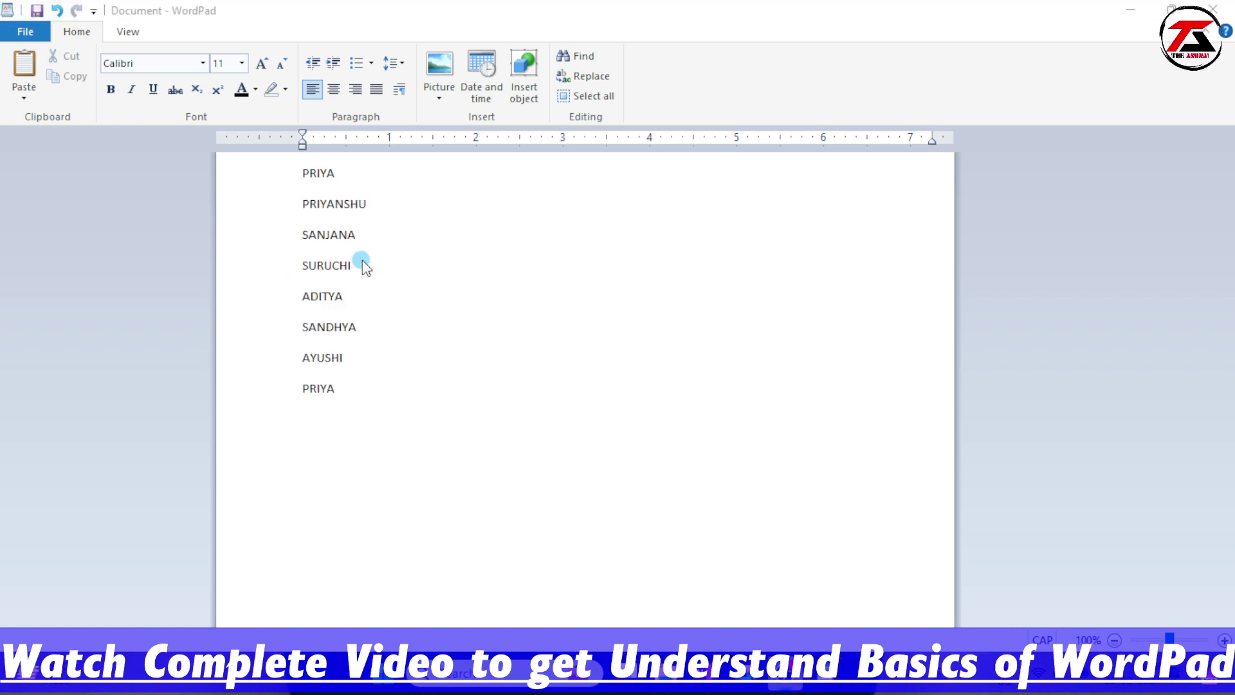
pyautogui.hotkey('alt', 'Tab')
pyautogui.press('super+d')
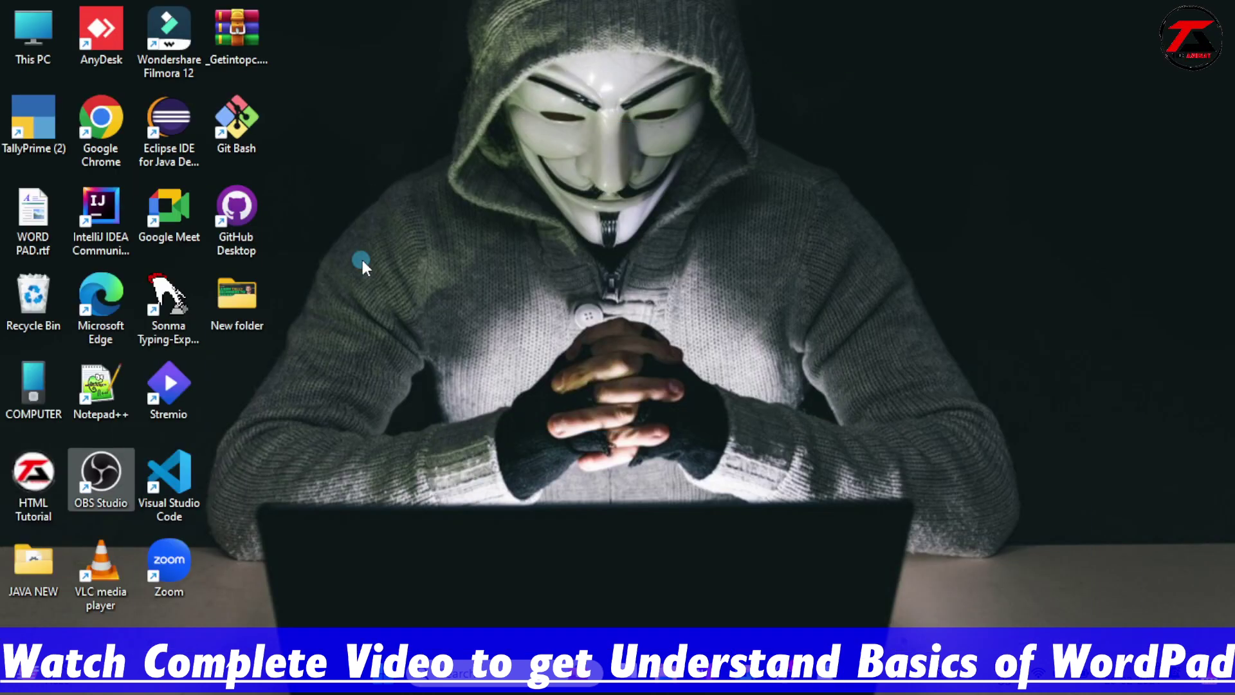
pyautogui.rightClick(362, 262)
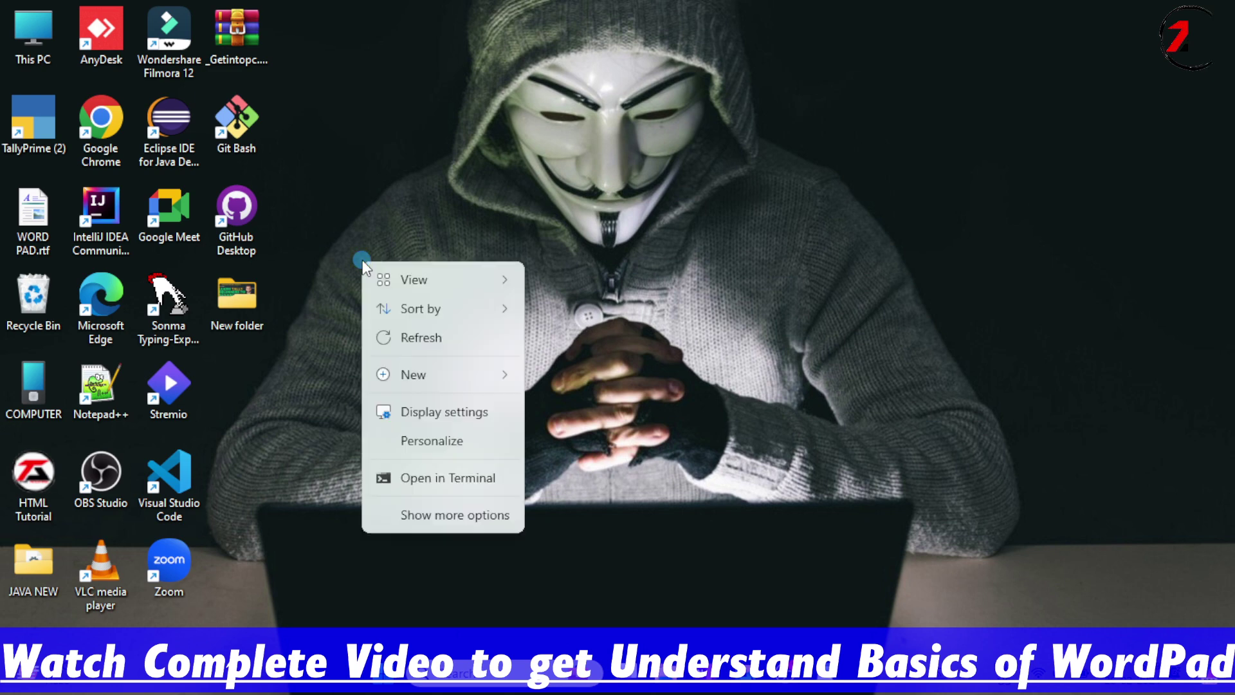
pyautogui.click(362, 262)
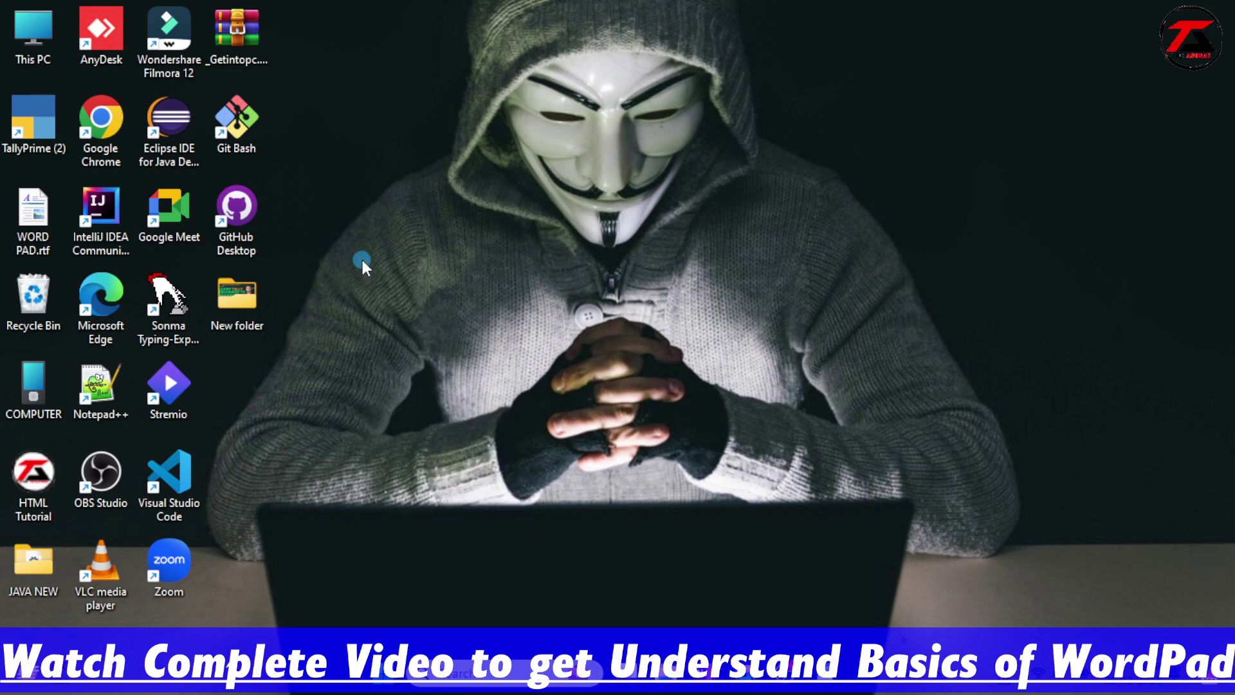
pyautogui.rightClick(361, 260)
pyautogui.click(407, 334)
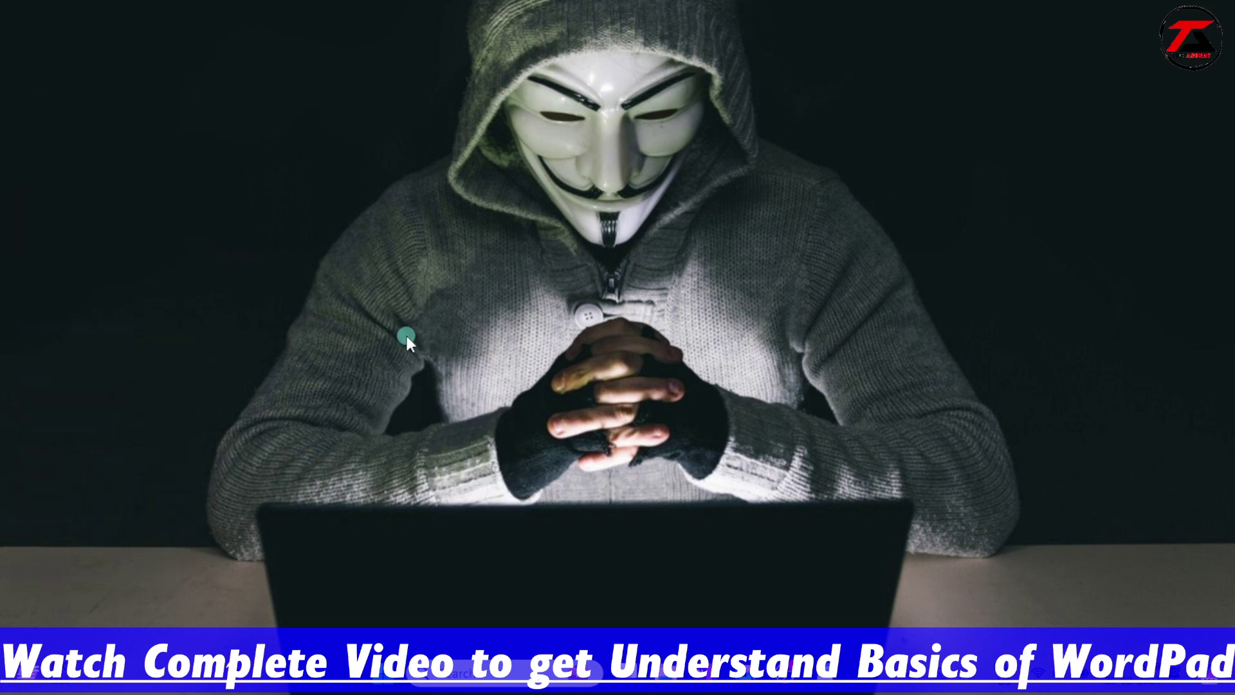
pyautogui.hotkey('alt', 'Tab')
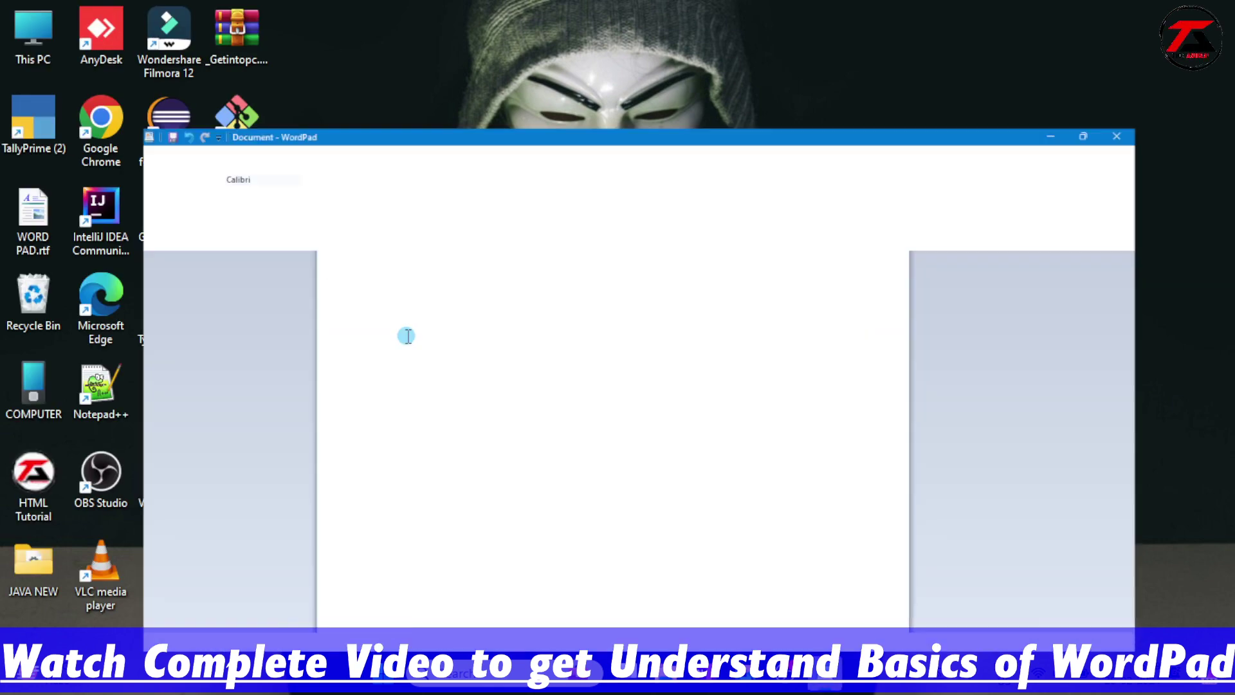
pyautogui.press('super+d')
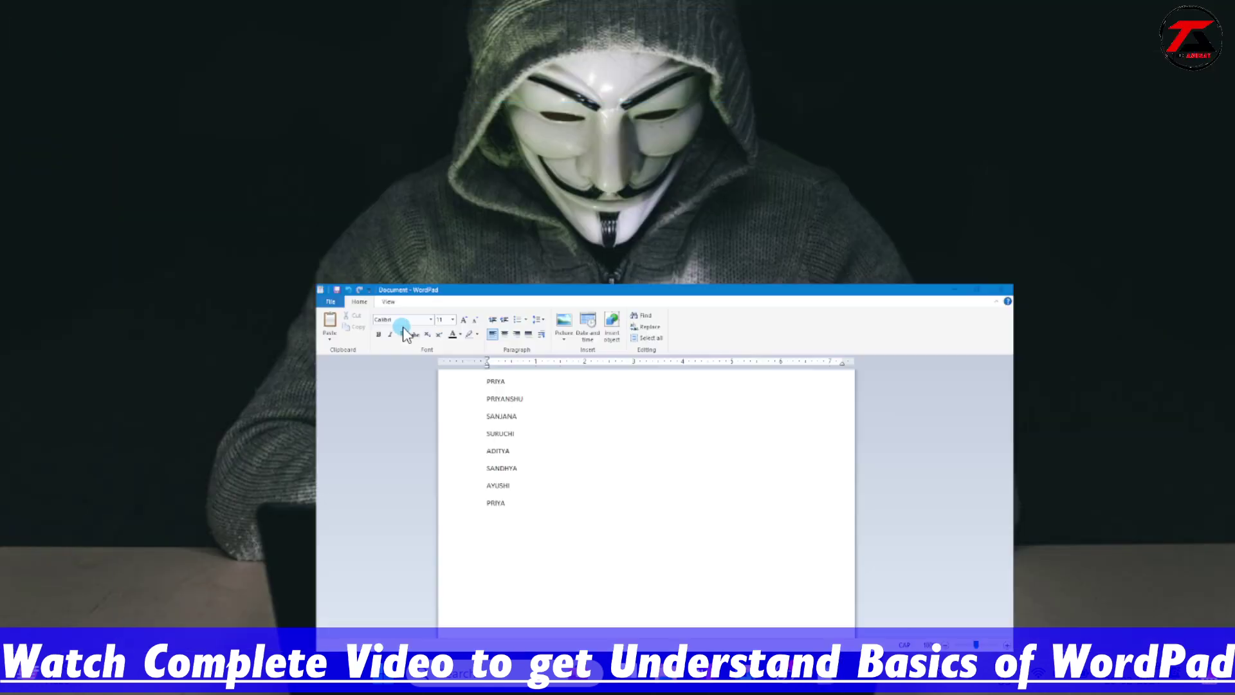
pyautogui.hotkey('alt', 'Tab')
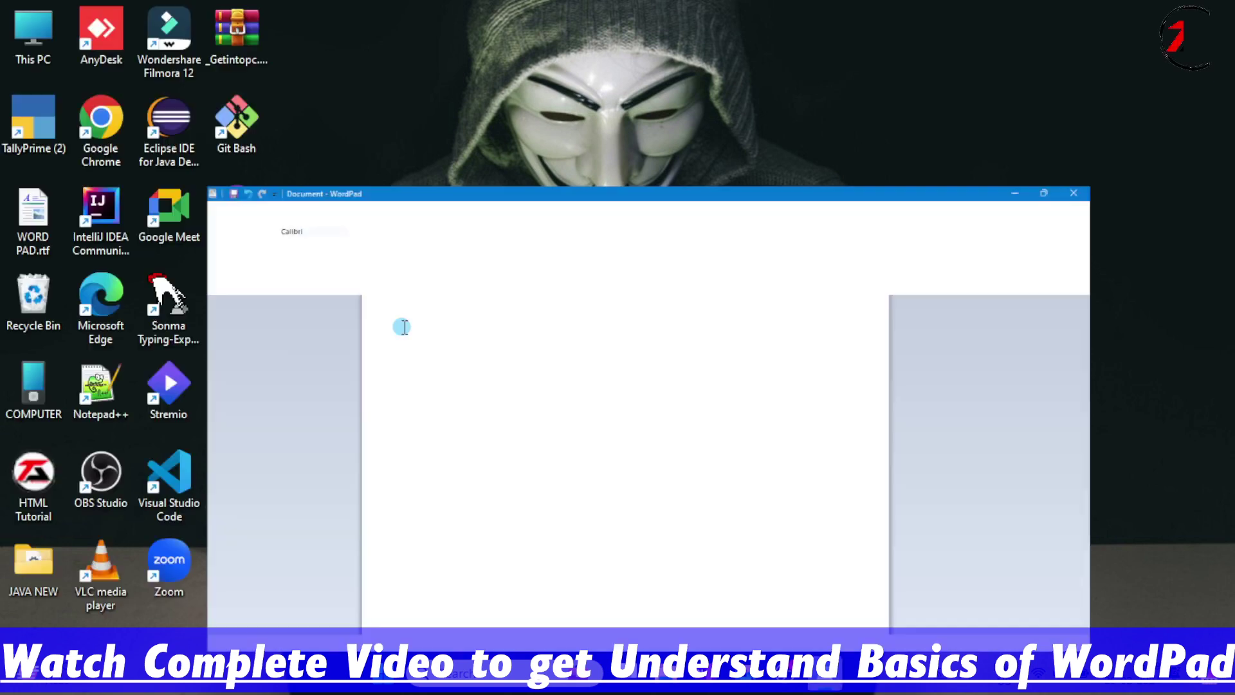
pyautogui.click(311, 264)
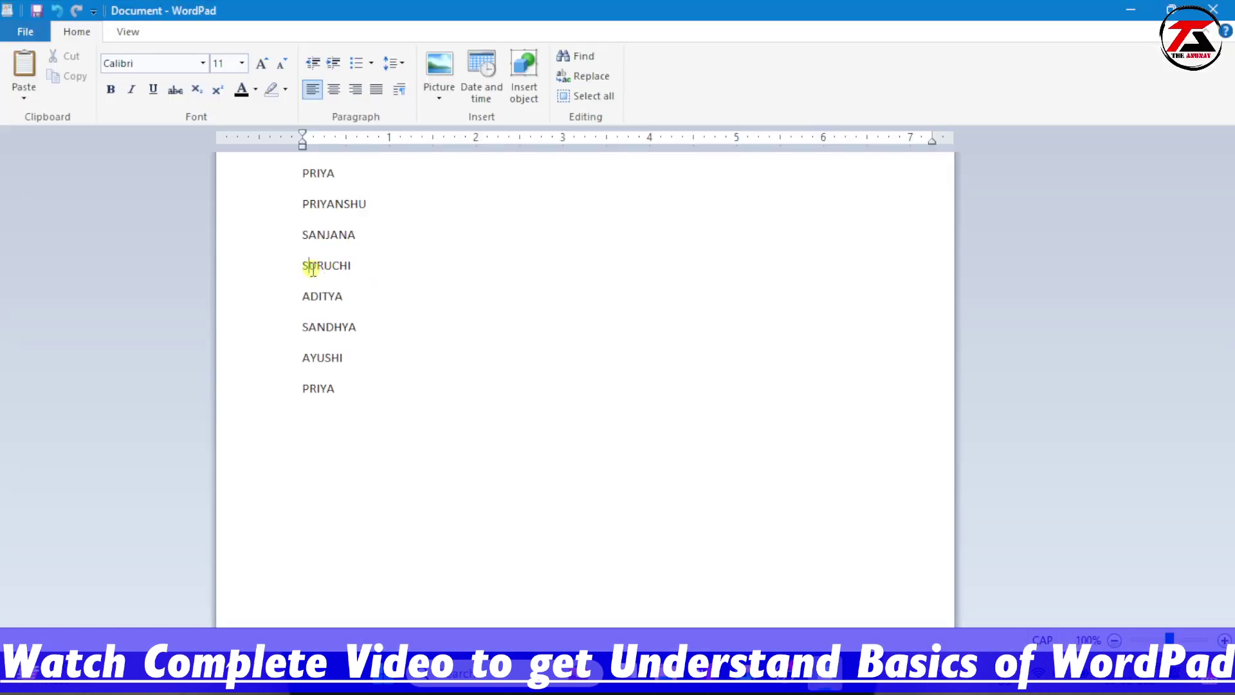
pyautogui.click(336, 242)
pyautogui.click(255, 90)
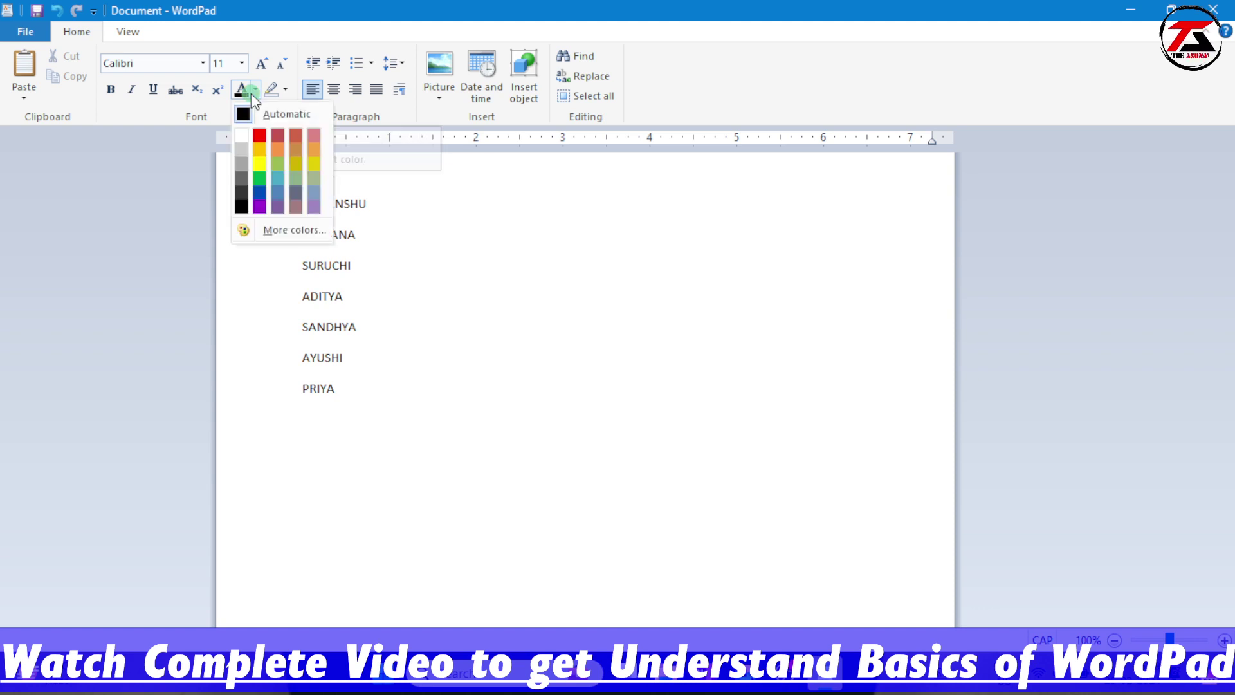
pyautogui.click(255, 90)
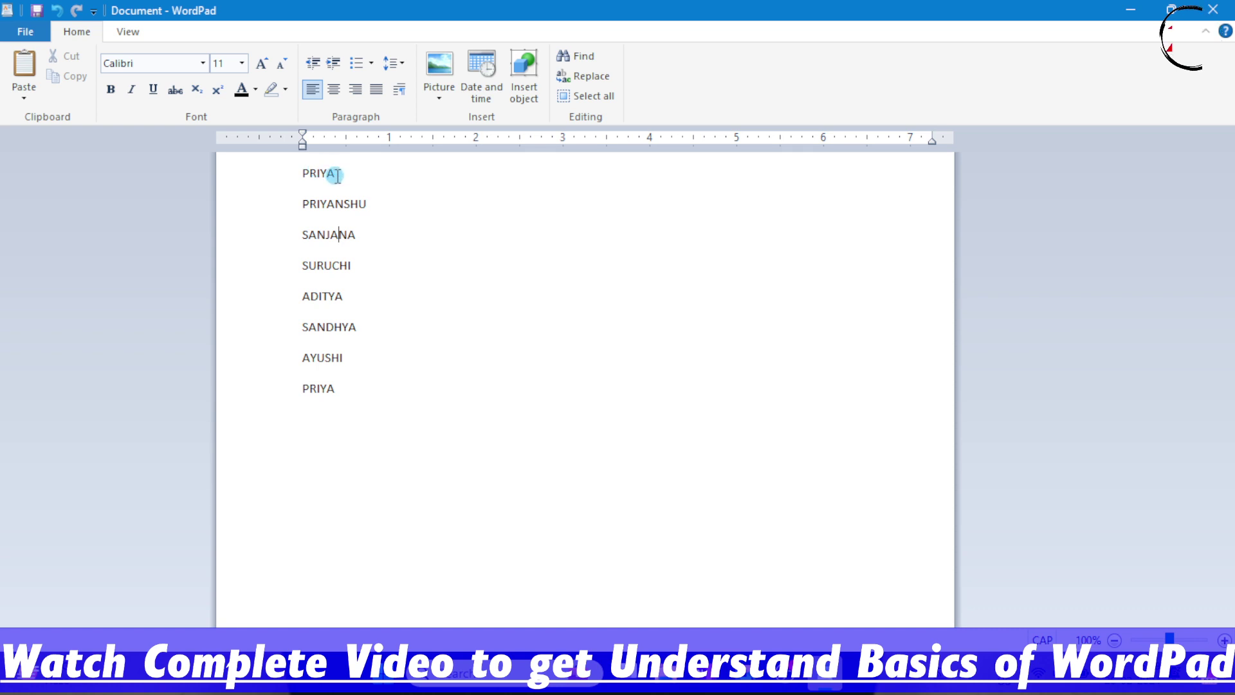
# Copy the first name, paste it on a new line at the end of the list and over the seventh name.
pyautogui.click(337, 175)
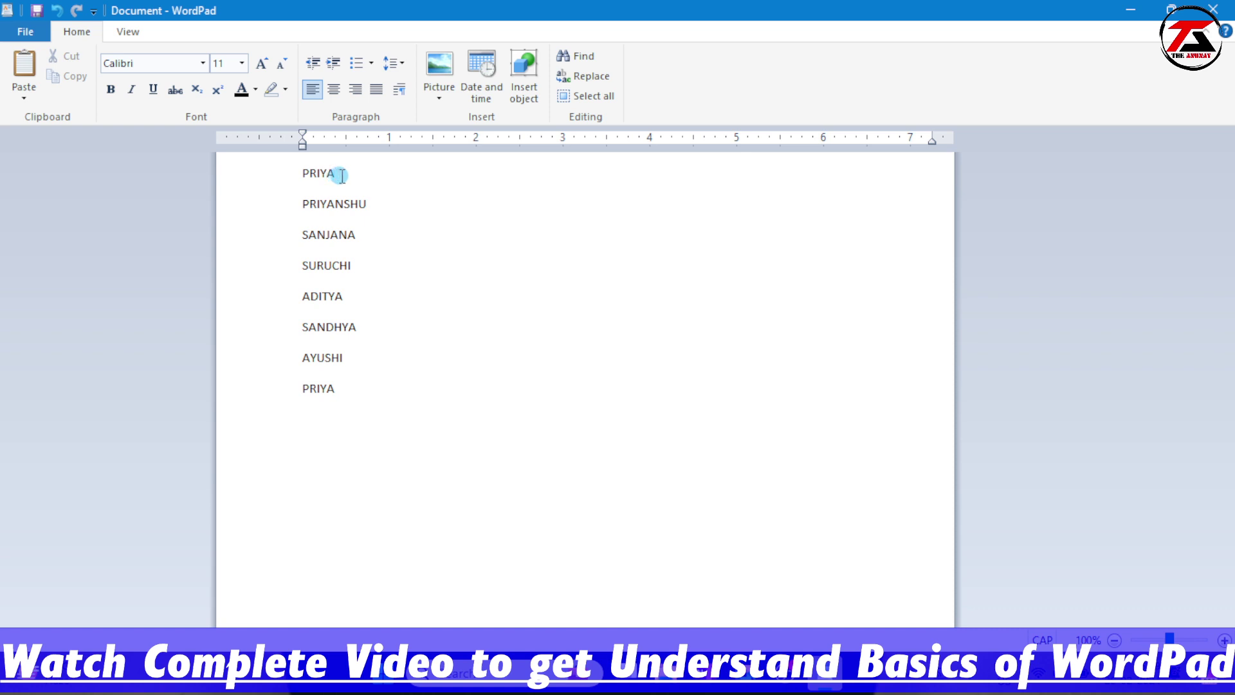
pyautogui.moveTo(336, 175); pyautogui.dragTo(292, 172)
pyautogui.hotkey('ctrl', 'c')
pyautogui.click(281, 173)
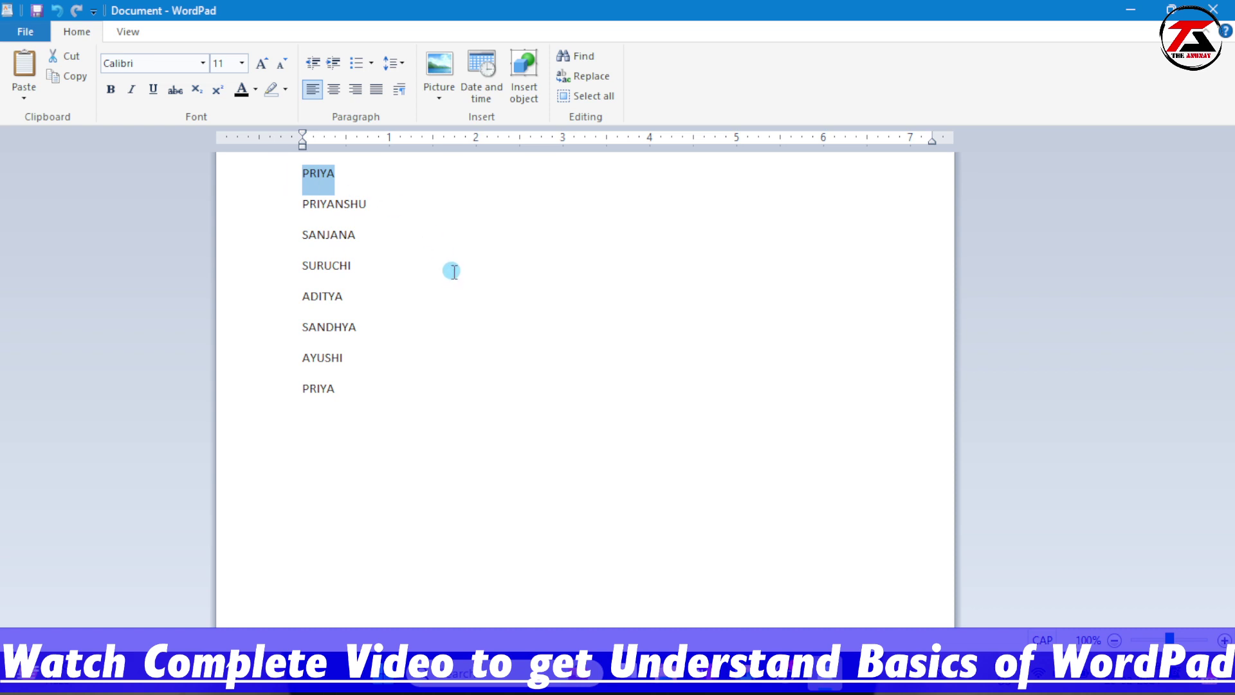
pyautogui.click(330, 438)
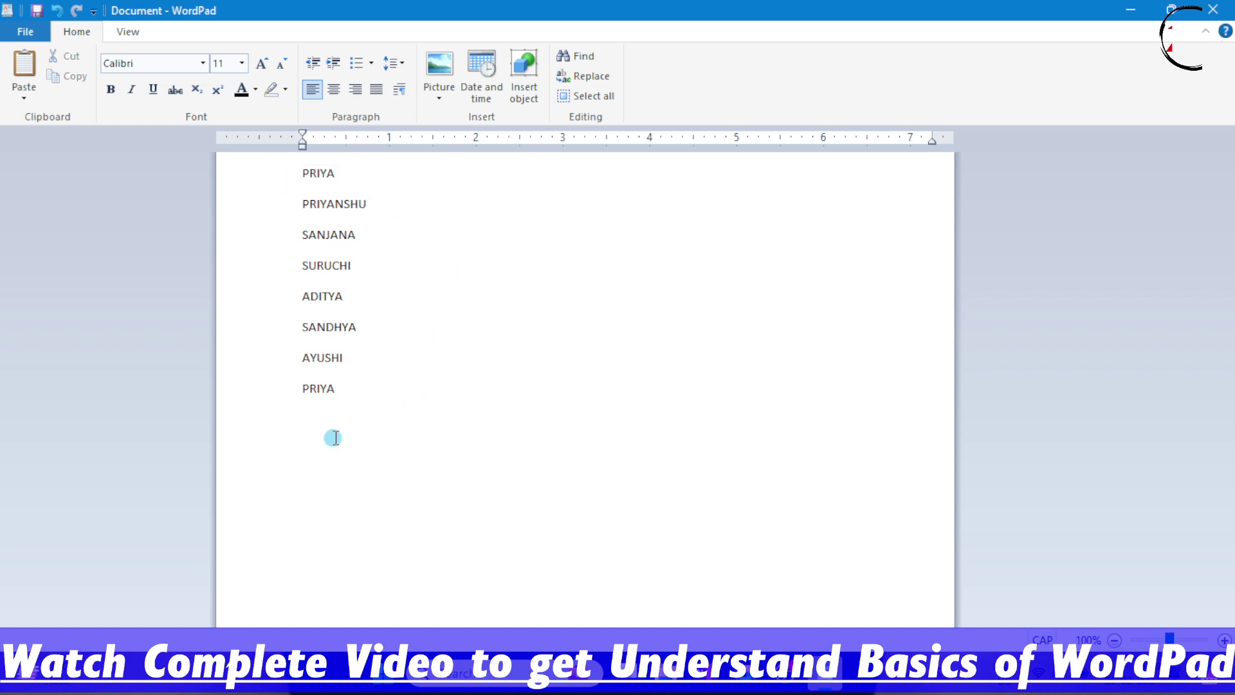
pyautogui.press('Return')
pyautogui.hotkey('ctrl', 'v')
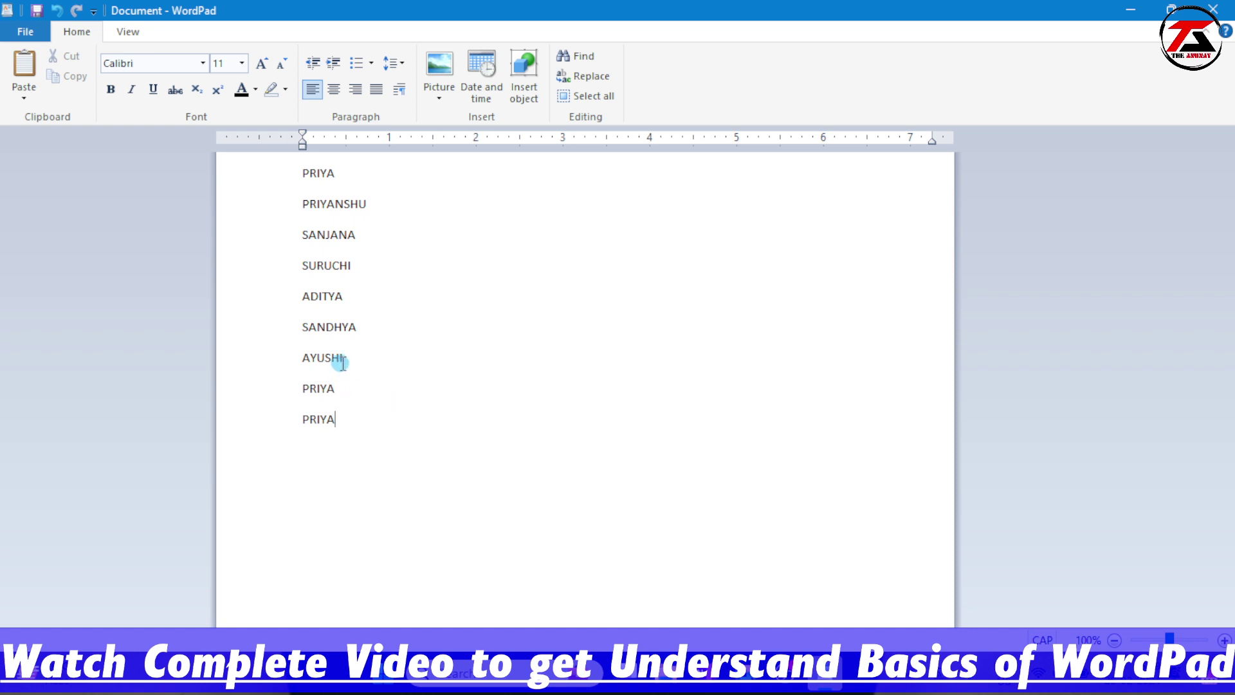
pyautogui.moveTo(346, 359); pyautogui.dragTo(294, 358)
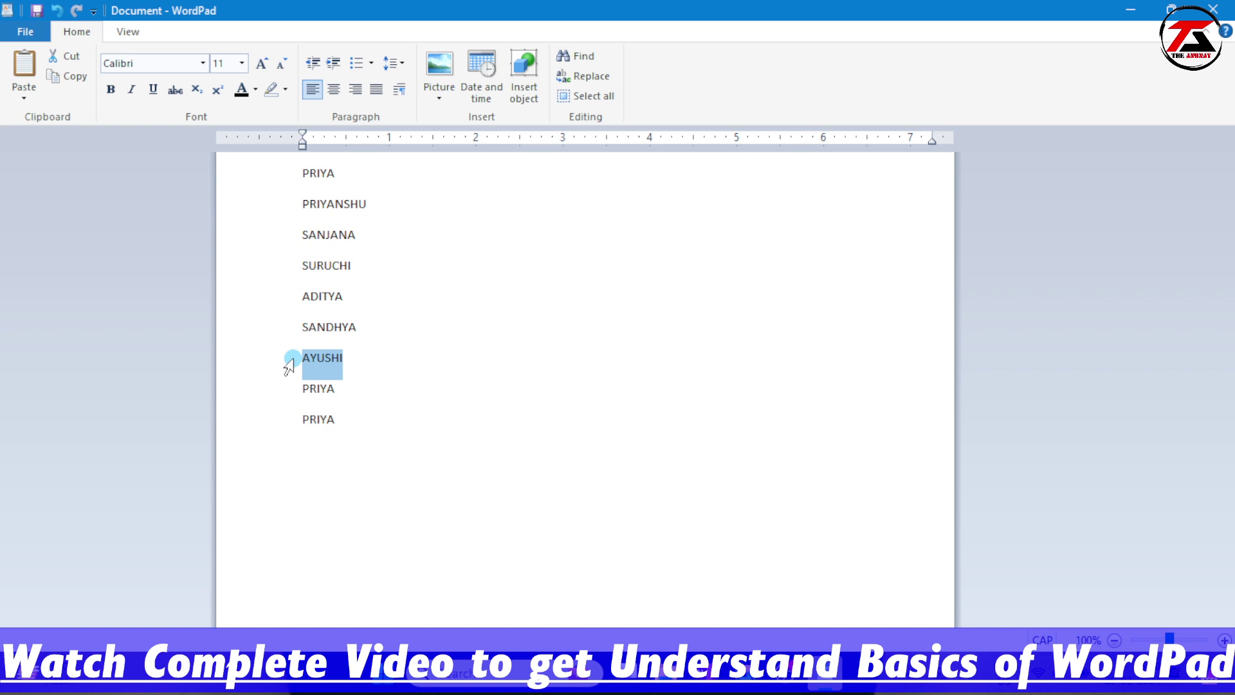
pyautogui.hotkey('ctrl', 'v')
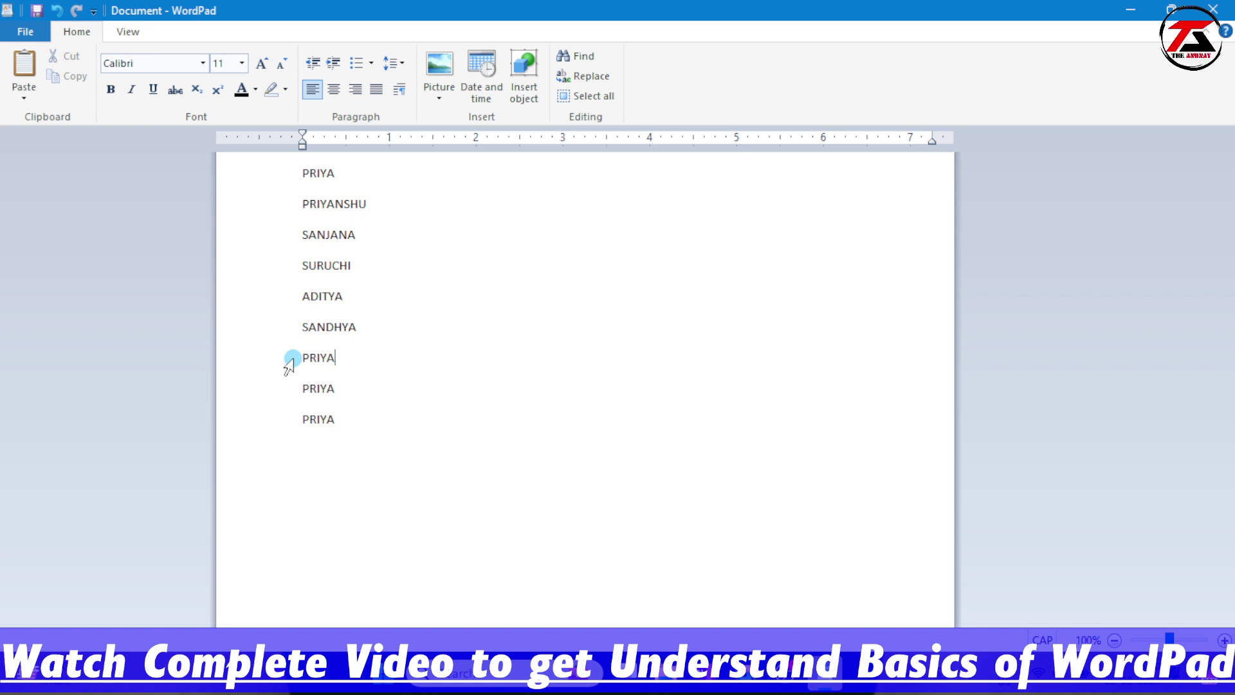
# Copy the second name in the list.
pyautogui.moveTo(340, 172); pyautogui.dragTo(294, 183)
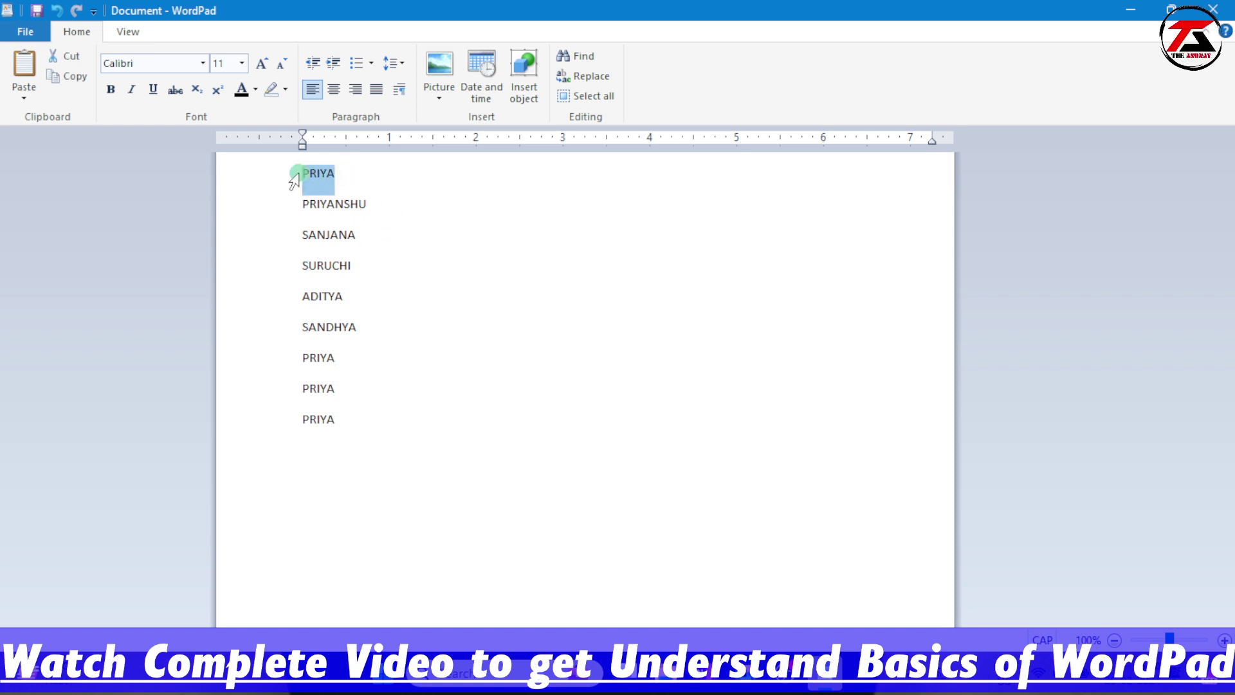
pyautogui.moveTo(369, 203); pyautogui.dragTo(282, 221)
pyautogui.hotkey('ctrl', 'c')
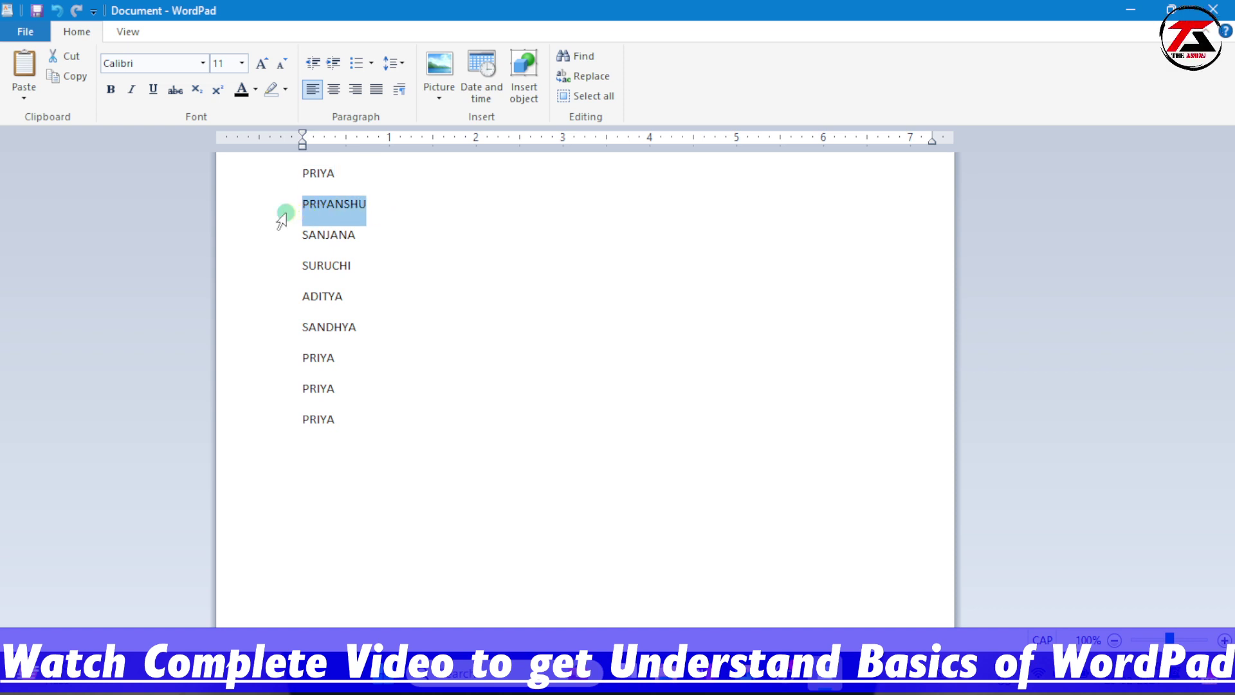
# Delete the sixth name letter by letter, paste the copied name in its place, and undo the replacement.
pyautogui.moveTo(358, 327); pyautogui.dragTo(296, 333)
pyautogui.click(377, 325)
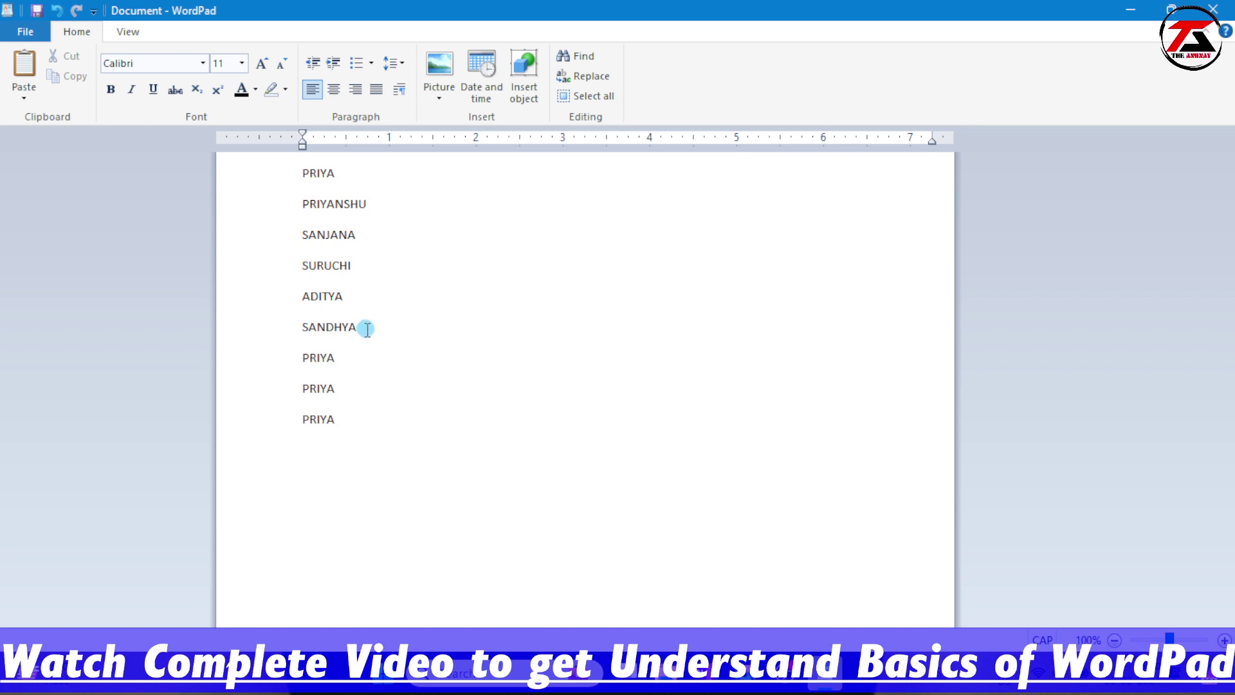
pyautogui.press('BackSpace')
pyautogui.press('BackSpace')
pyautogui.press('BackSpace')
pyautogui.press('BackSpace')
pyautogui.press('BackSpace')
pyautogui.press('BackSpace')
pyautogui.press('BackSpace')
pyautogui.hotkey('ctrl', 'v')
pyautogui.hotkey('ctrl', 'z')
pyautogui.hotkey('ctrl', 'z')
# Select the sixth name and paste the copied second name over it, undoing the paste once and repeating it.
pyautogui.doubleClick(366, 328)
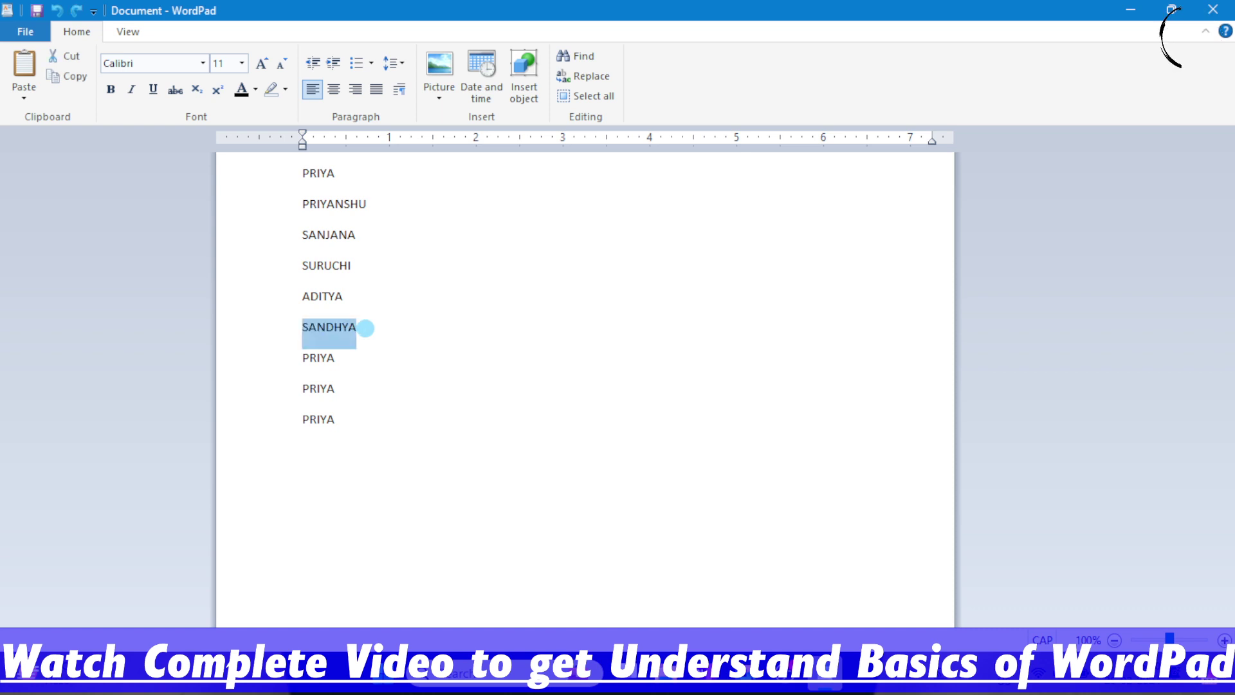
pyautogui.hotkey('ctrl', 'v')
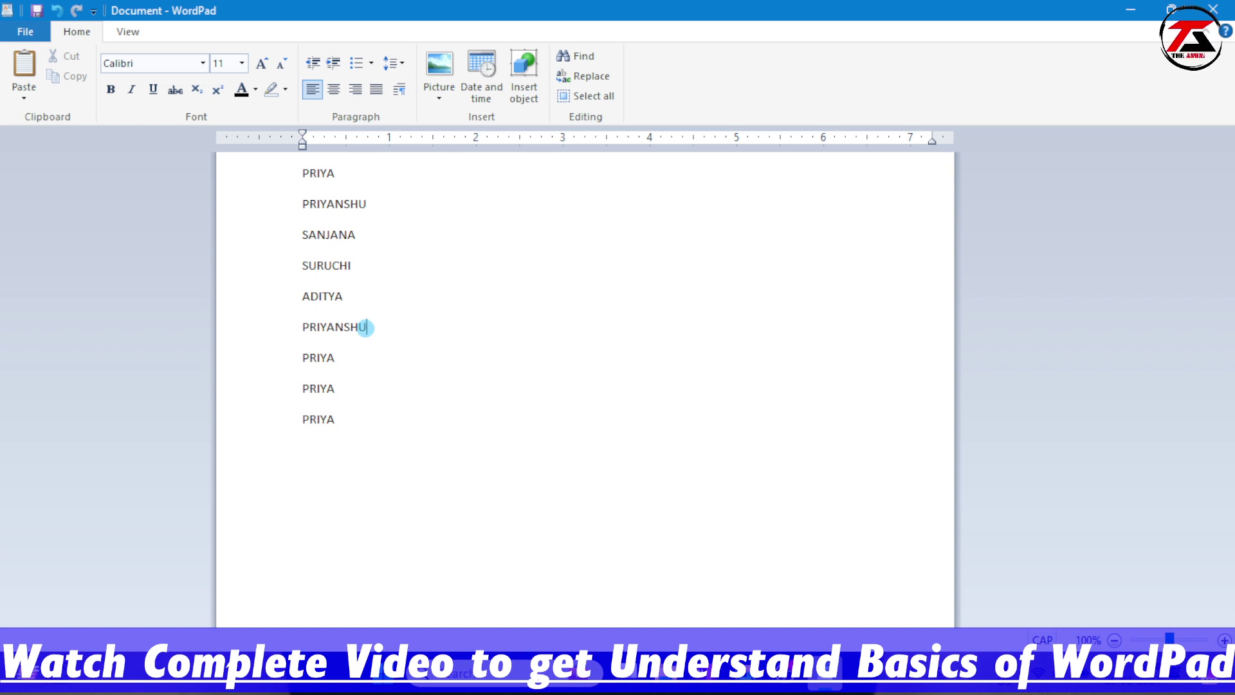
pyautogui.hotkey('ctrl', 'z')
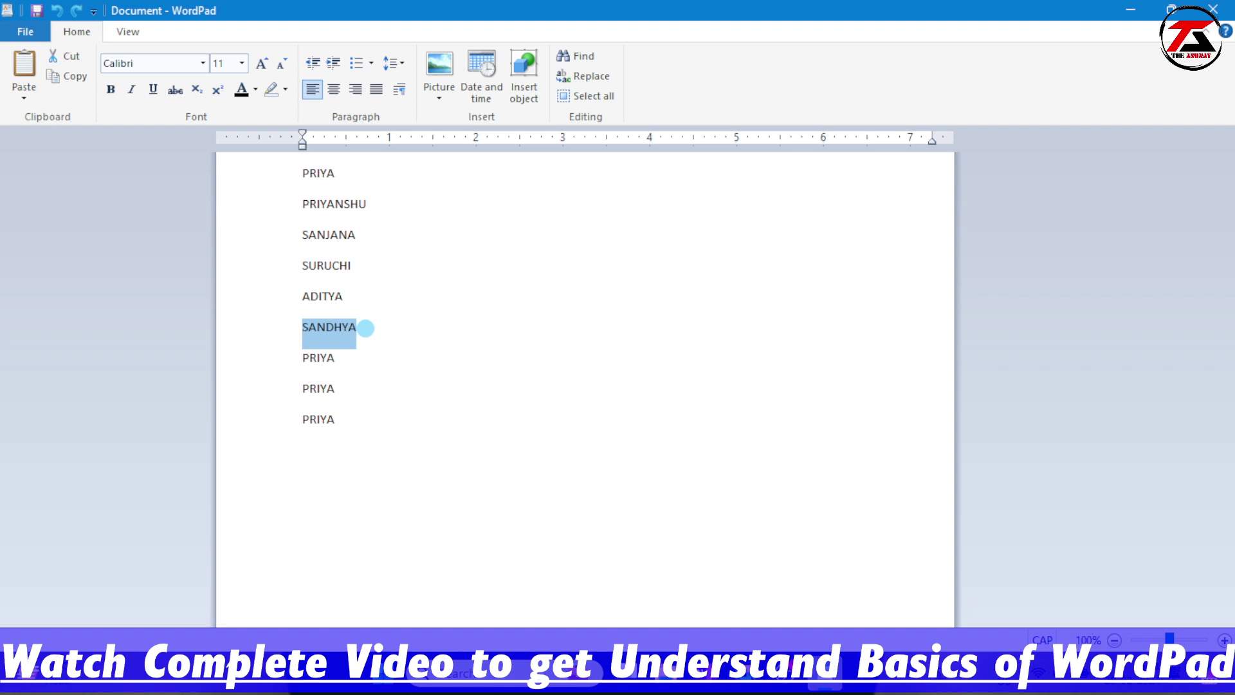
pyautogui.hotkey('ctrl', 'v')
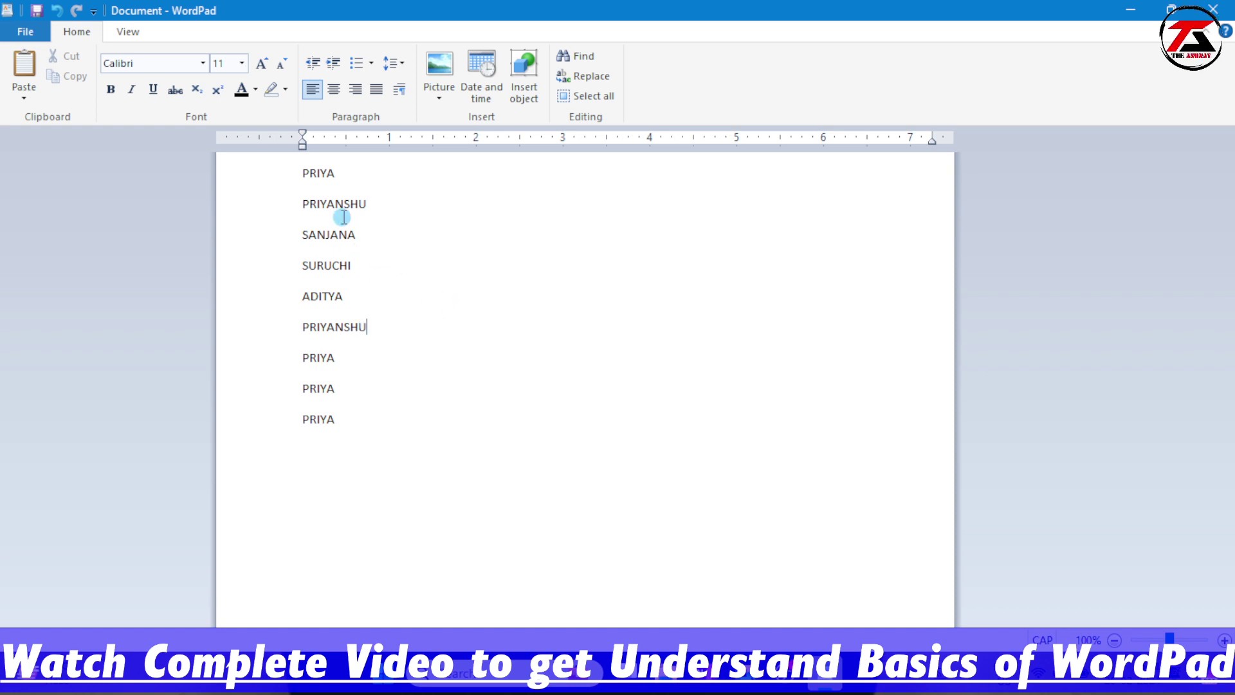
# Select the whole document and look through the available font sizes without choosing one.
pyautogui.hotkey('ctrl', 'a')
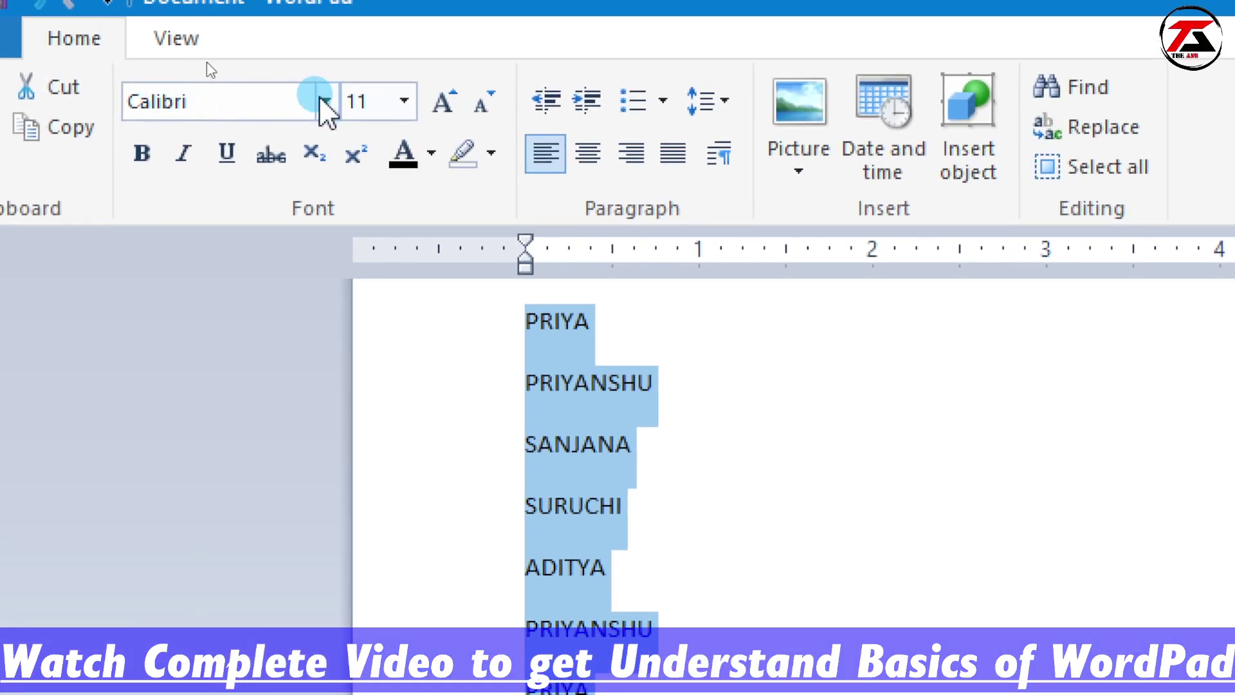
pyautogui.click(404, 102)
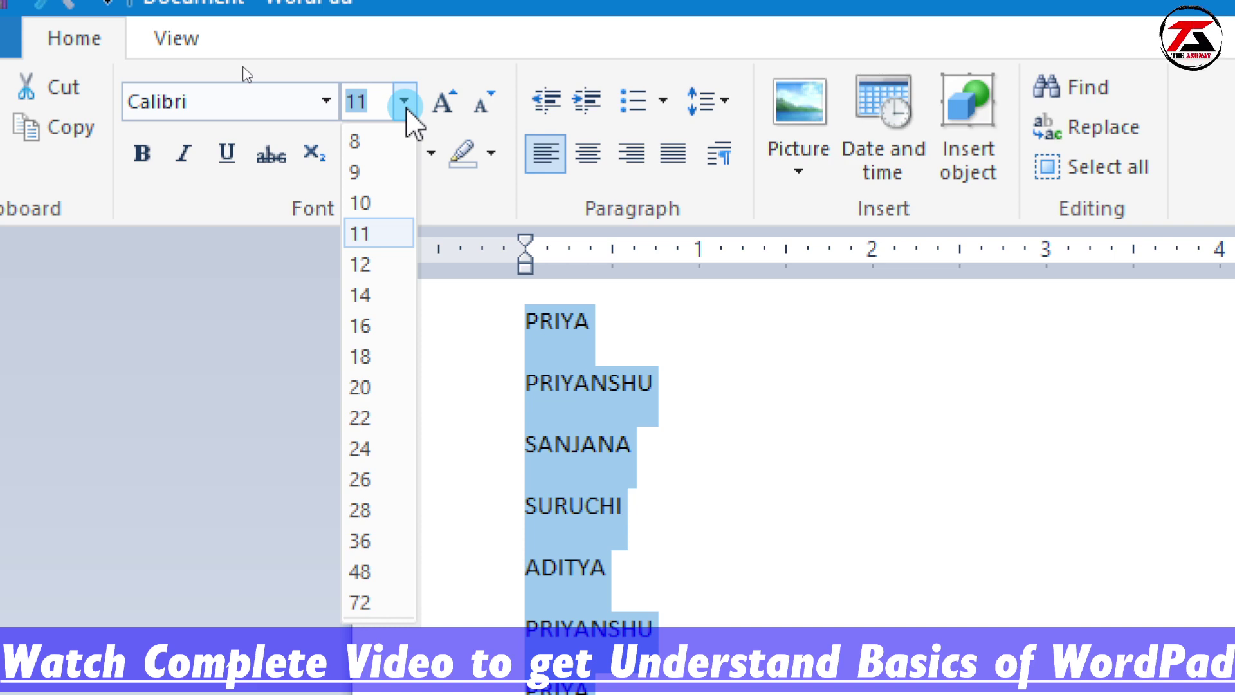
pyautogui.click(404, 101)
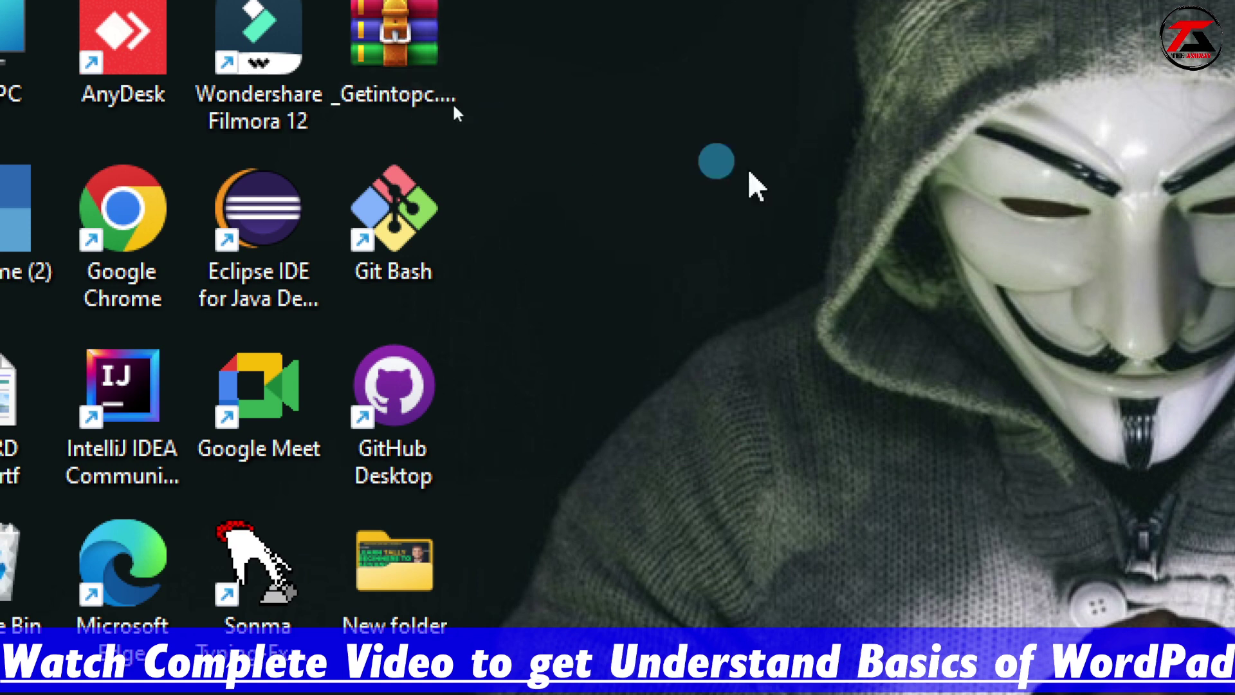
# Refresh the Windows desktop and bring up its icon view options.
pyautogui.rightClick(546, 157)
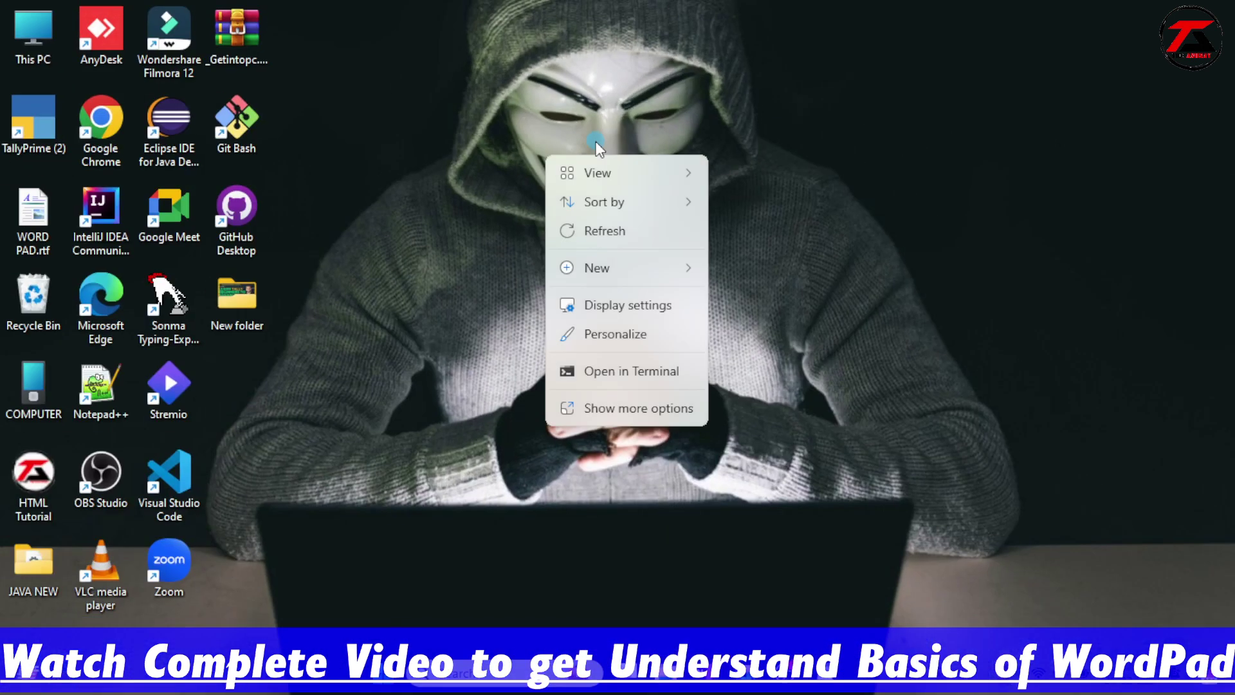
pyautogui.click(634, 235)
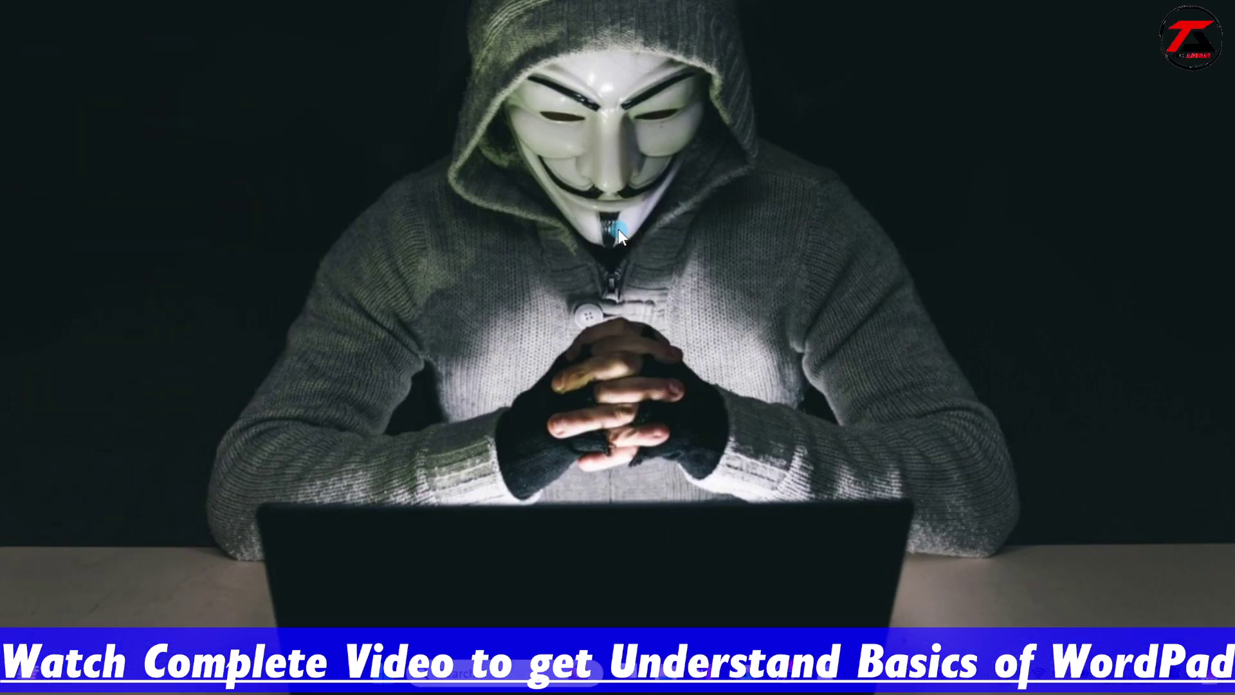
pyautogui.rightClick(616, 230)
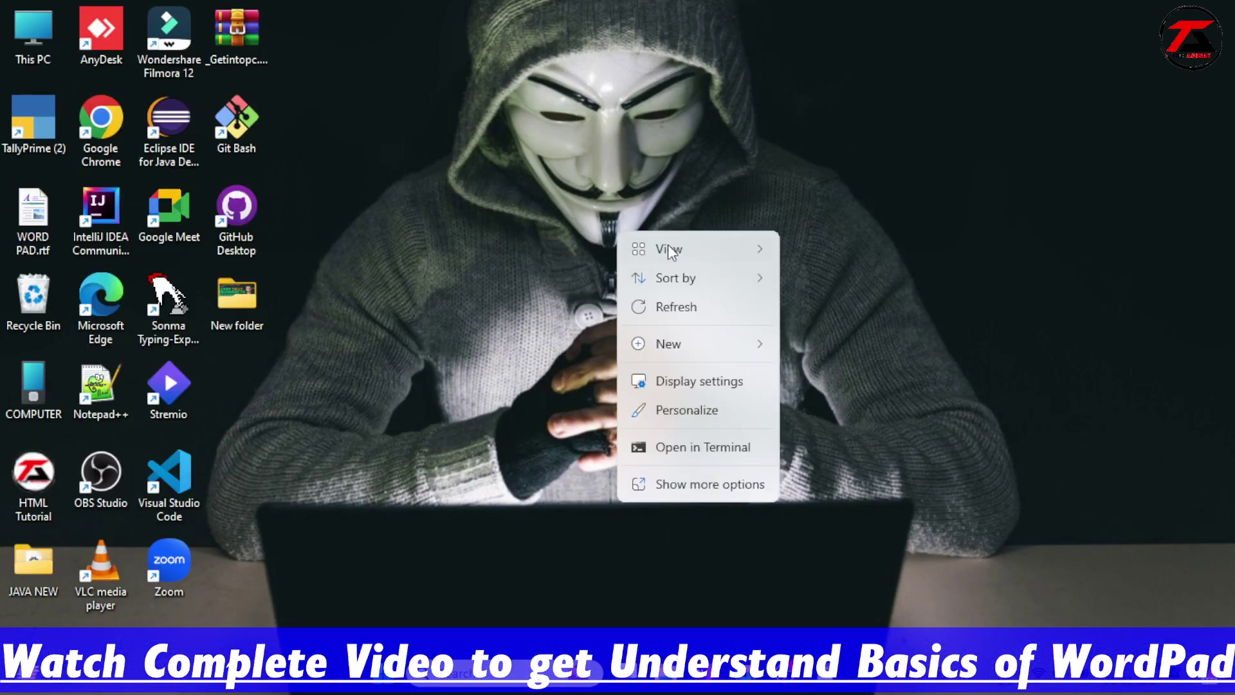
pyautogui.moveTo(701, 252)
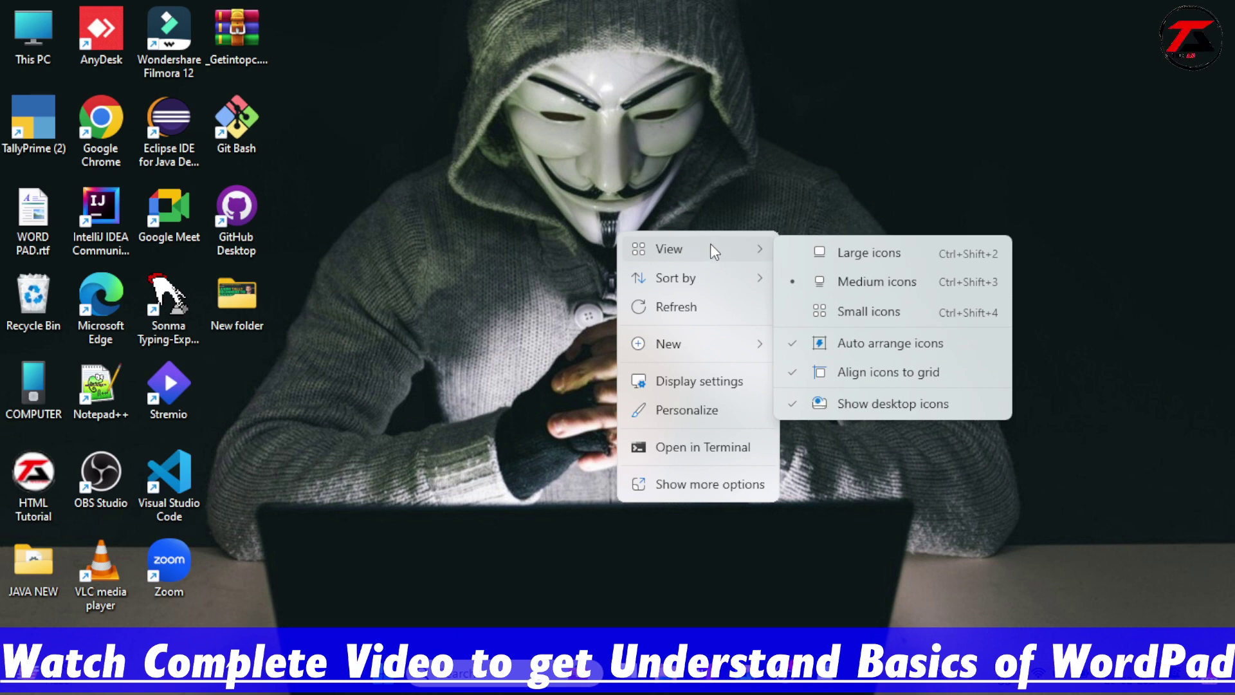